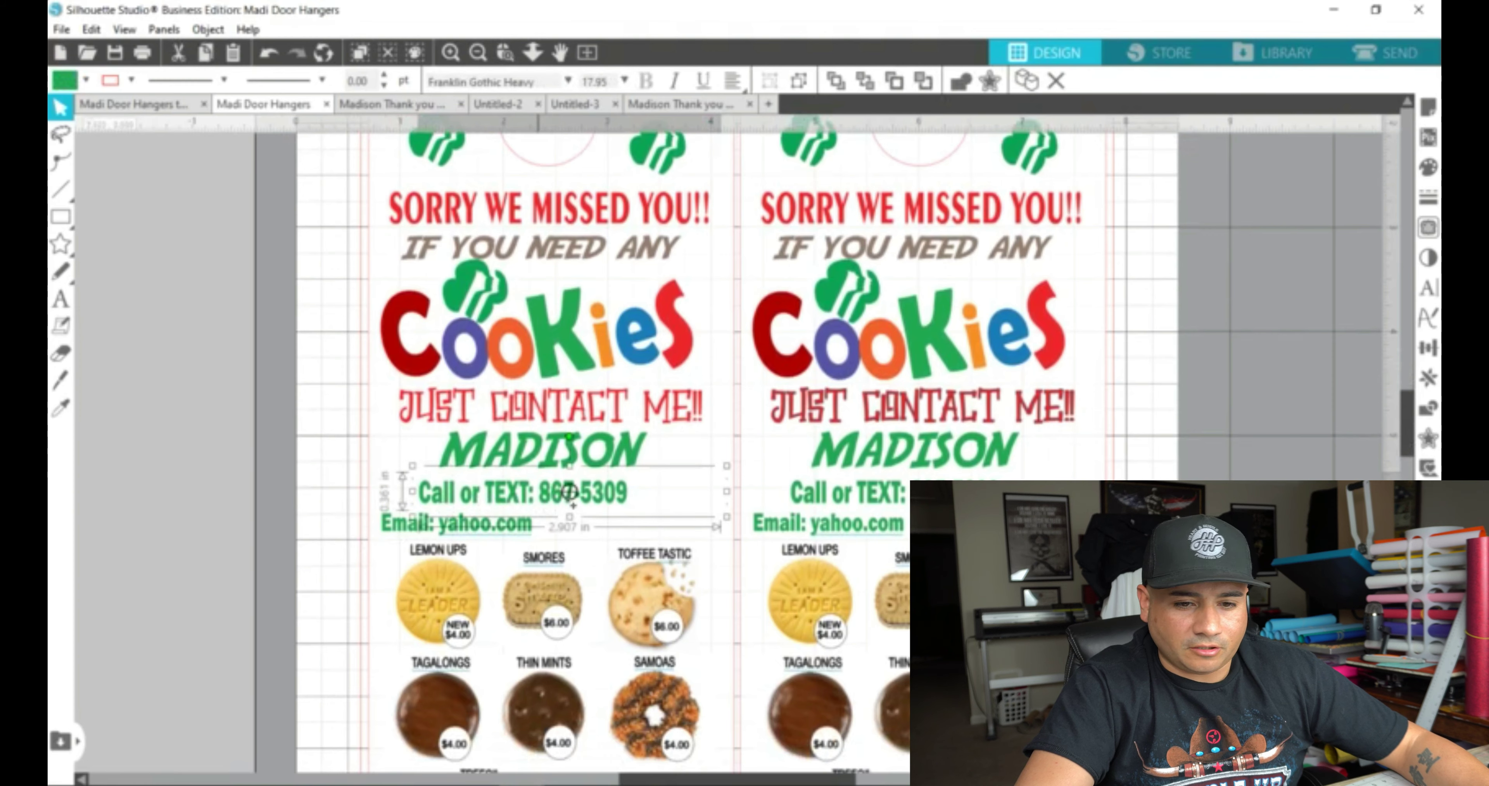
Step: Ungroup the cookie picture section of the first door hanger so its pieces can be selected separately
click(317, 492)
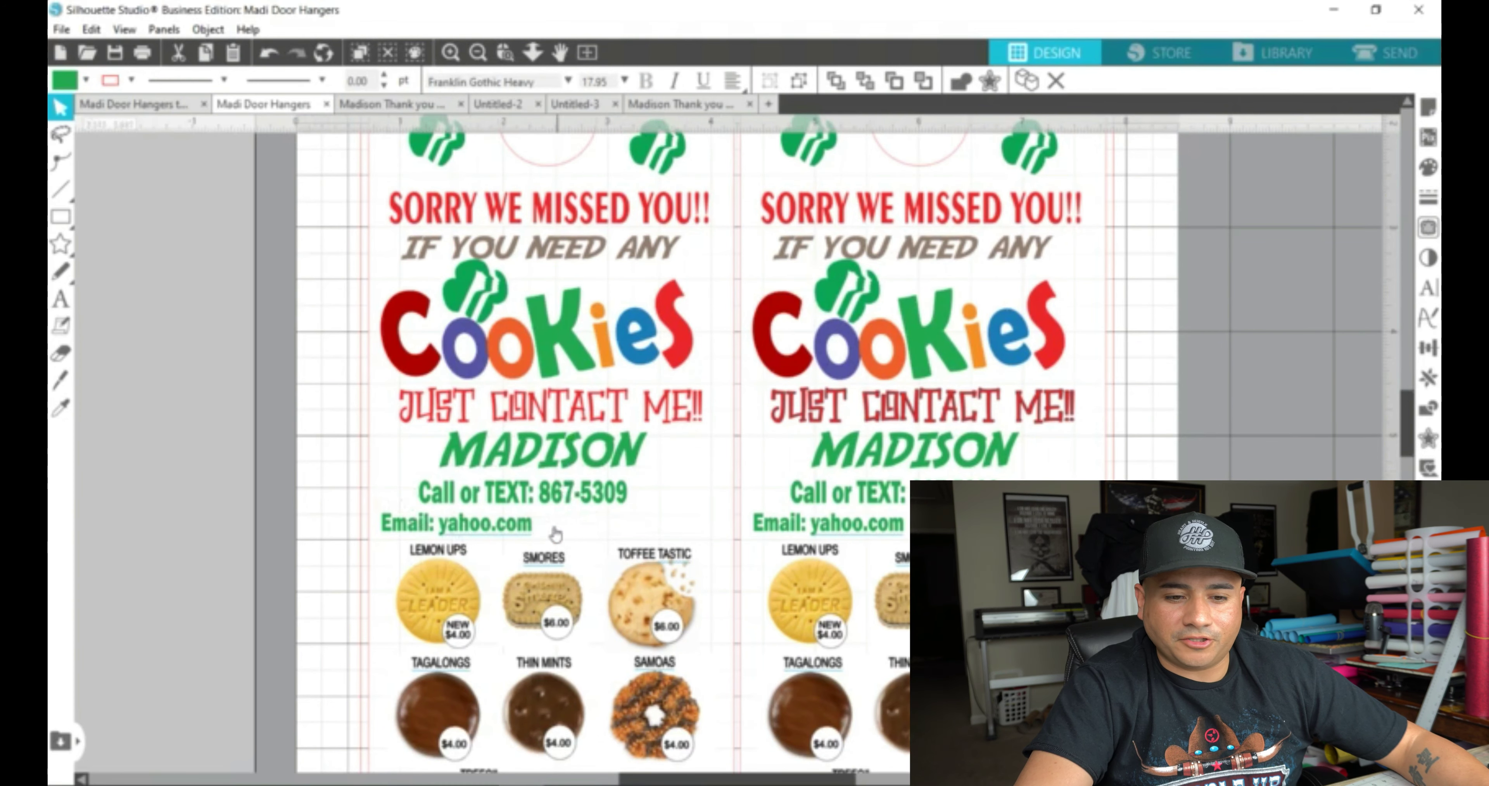
scroll(253, 568, down, 3)
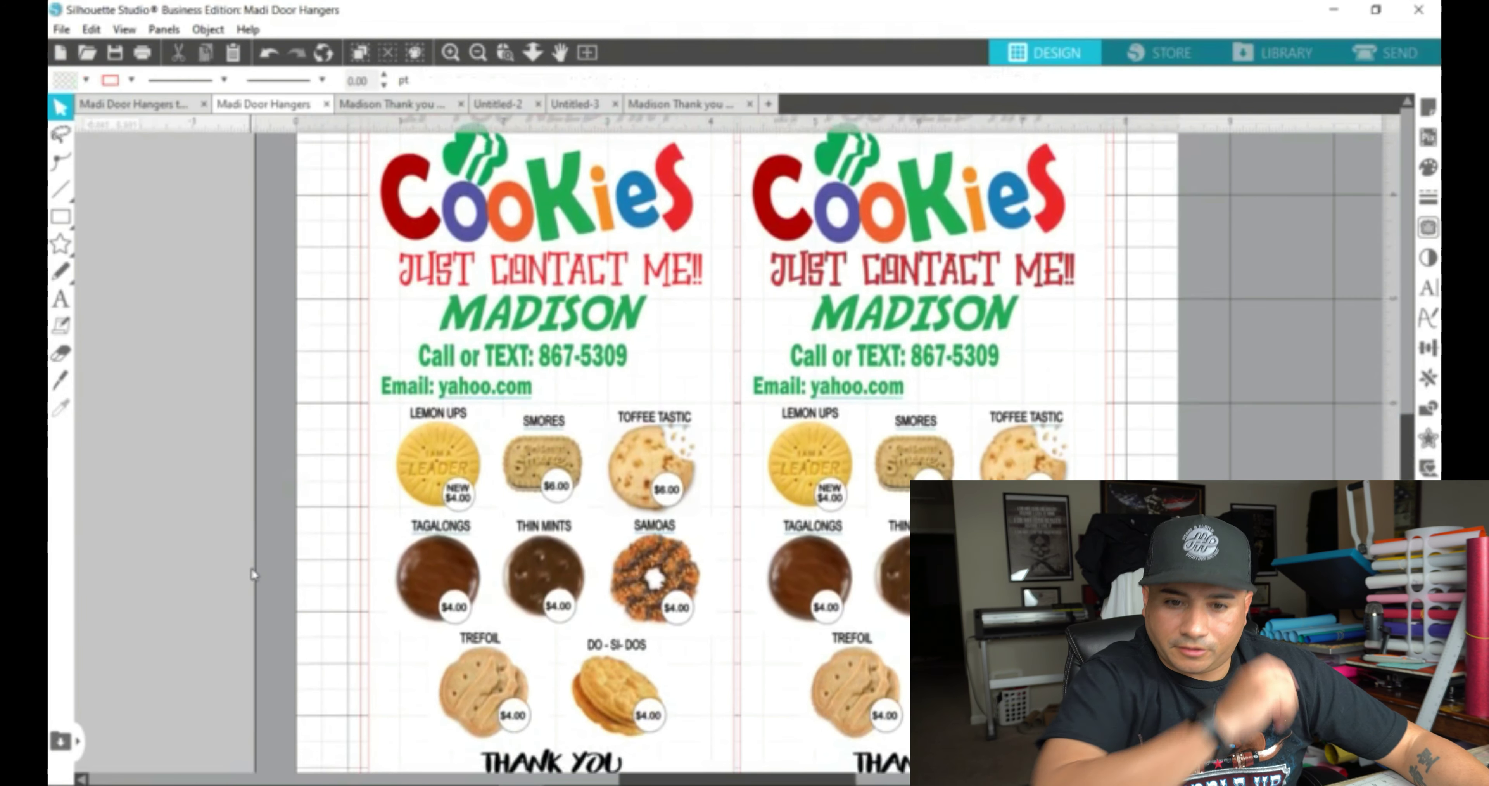
click(410, 468)
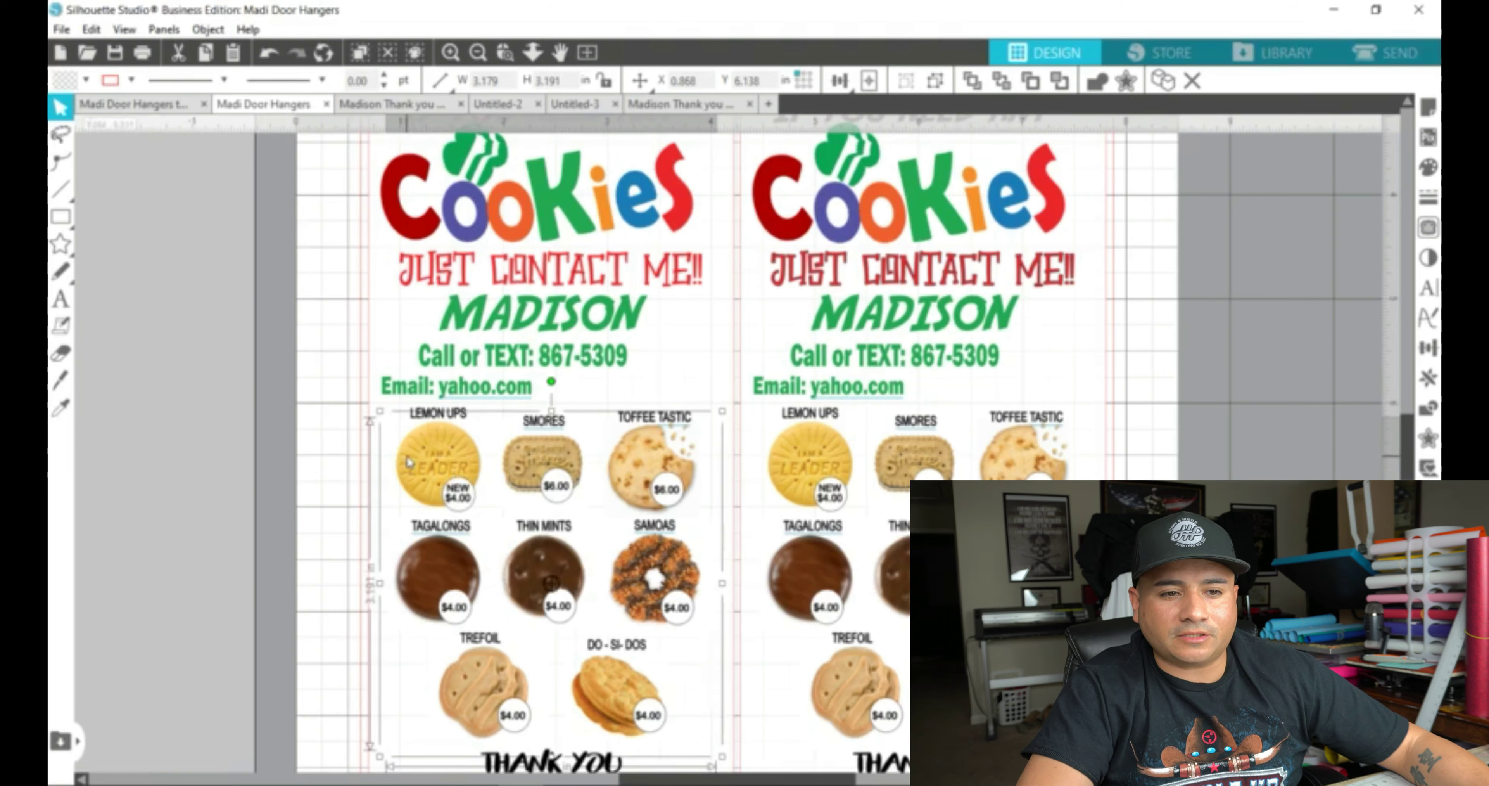
click(201, 31)
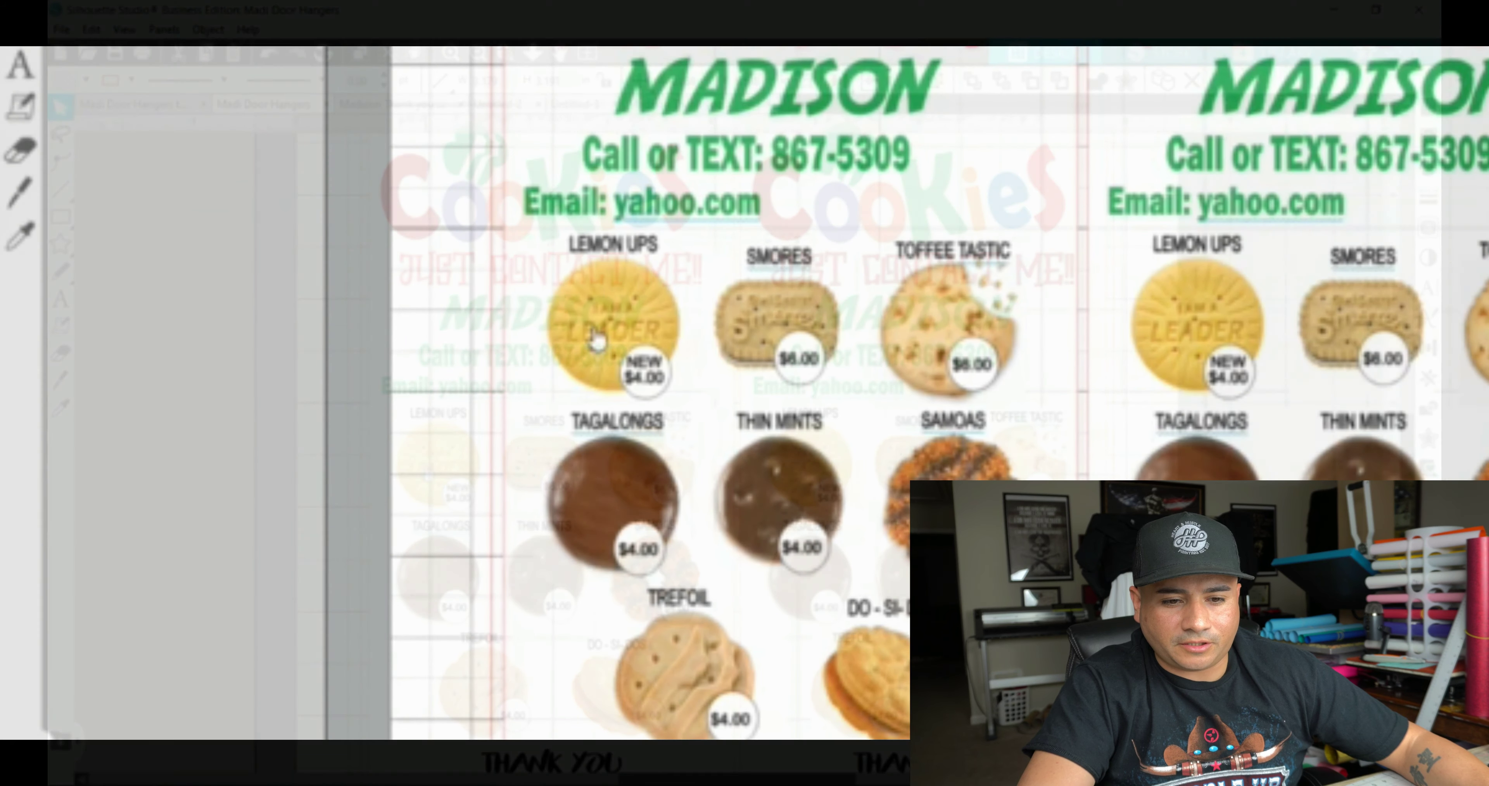
click(592, 332)
click(245, 242)
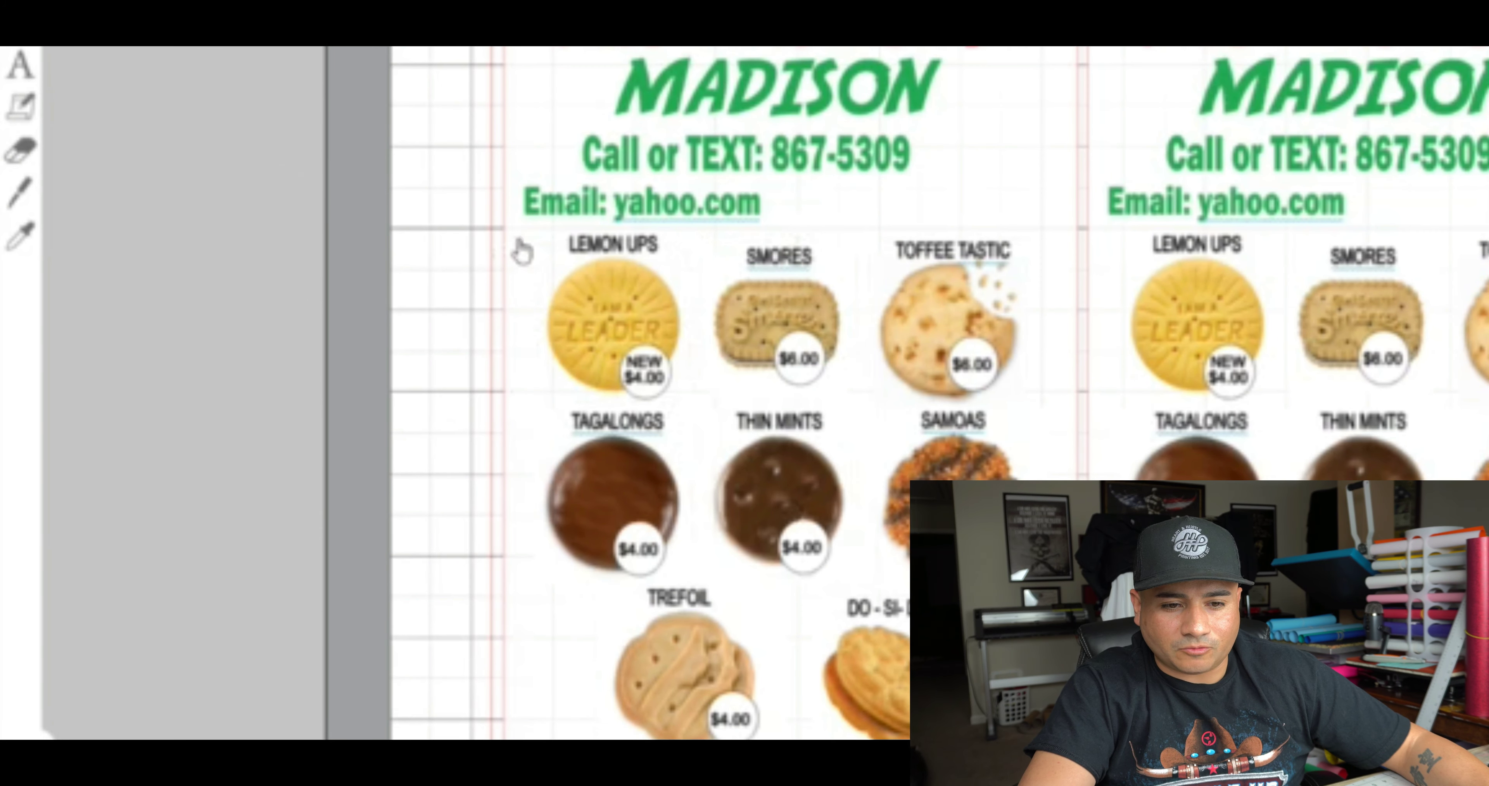
Step: Select the Lemon Ups label, its price badge and the cookie picture one by one to examine how they are layered
click(599, 260)
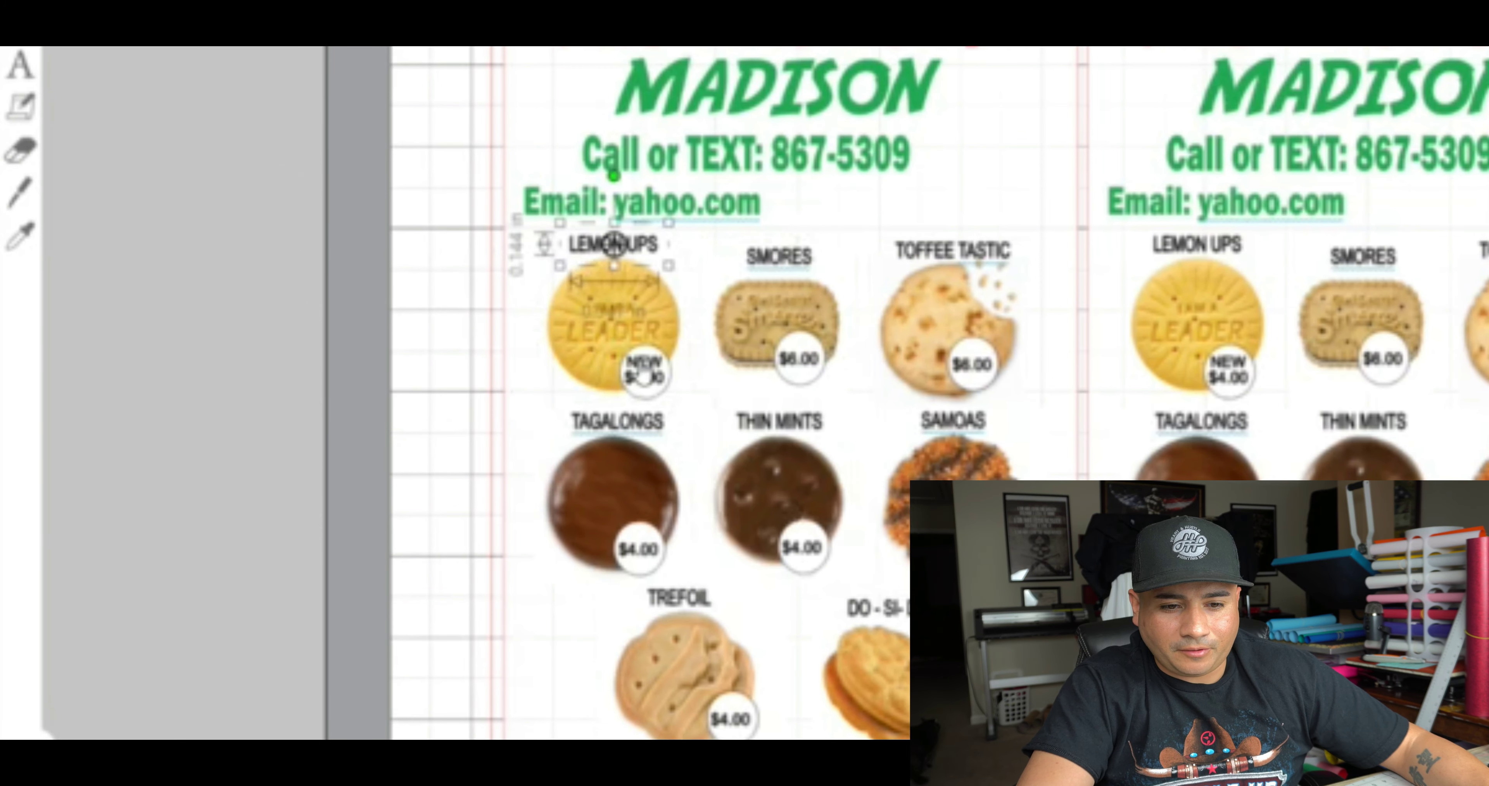
click(644, 374)
click(216, 448)
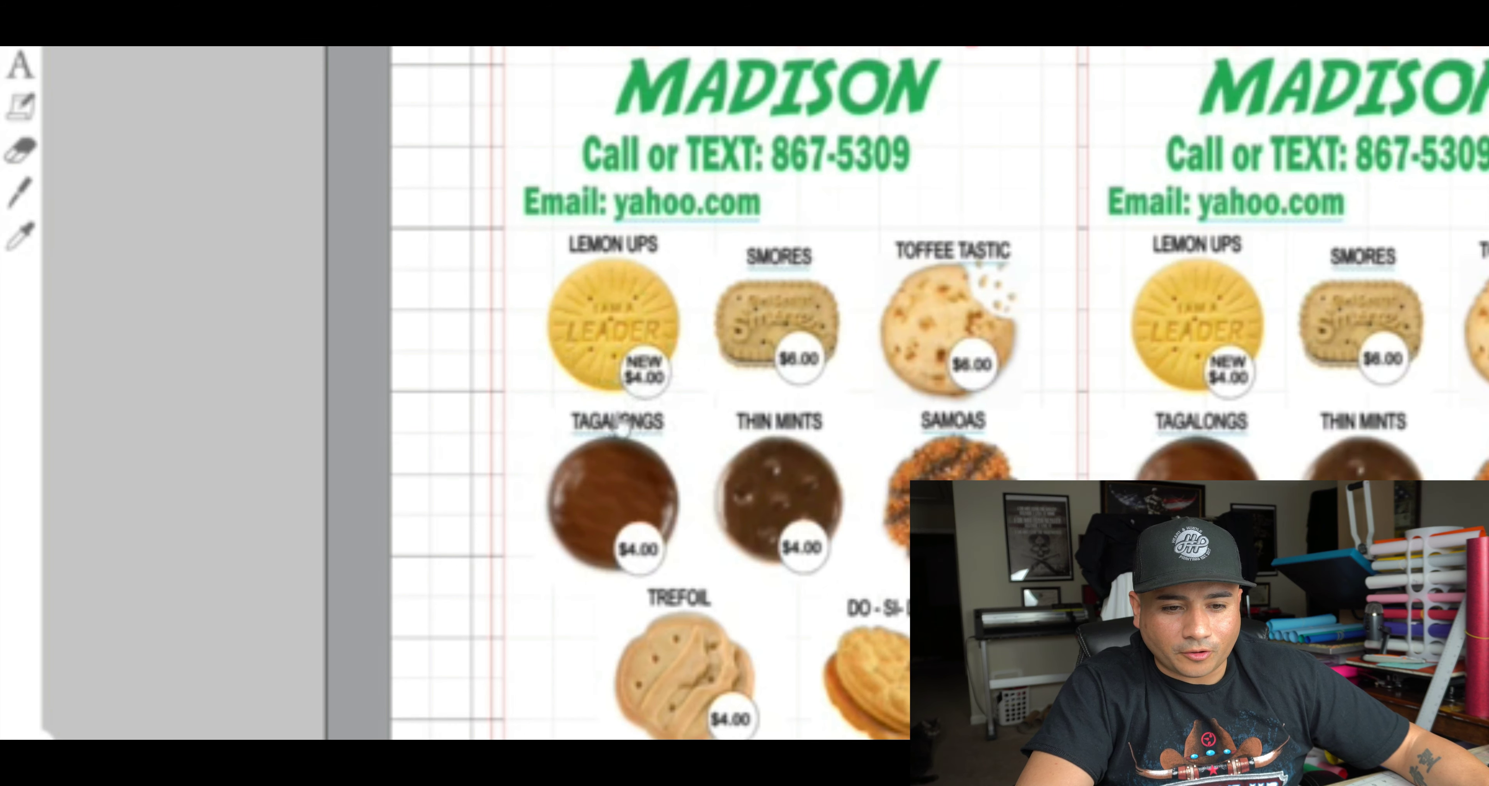
click(666, 391)
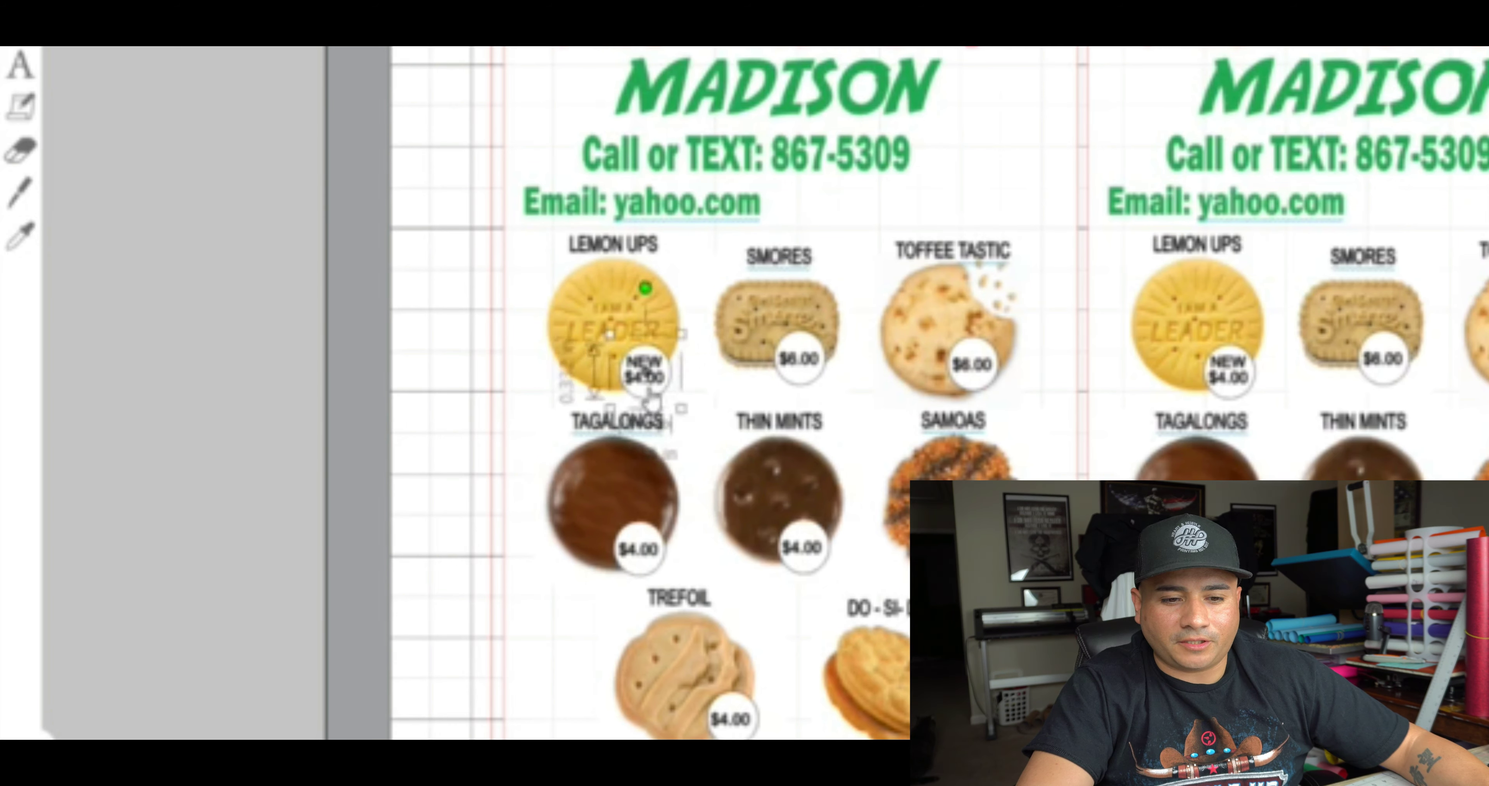
click(431, 306)
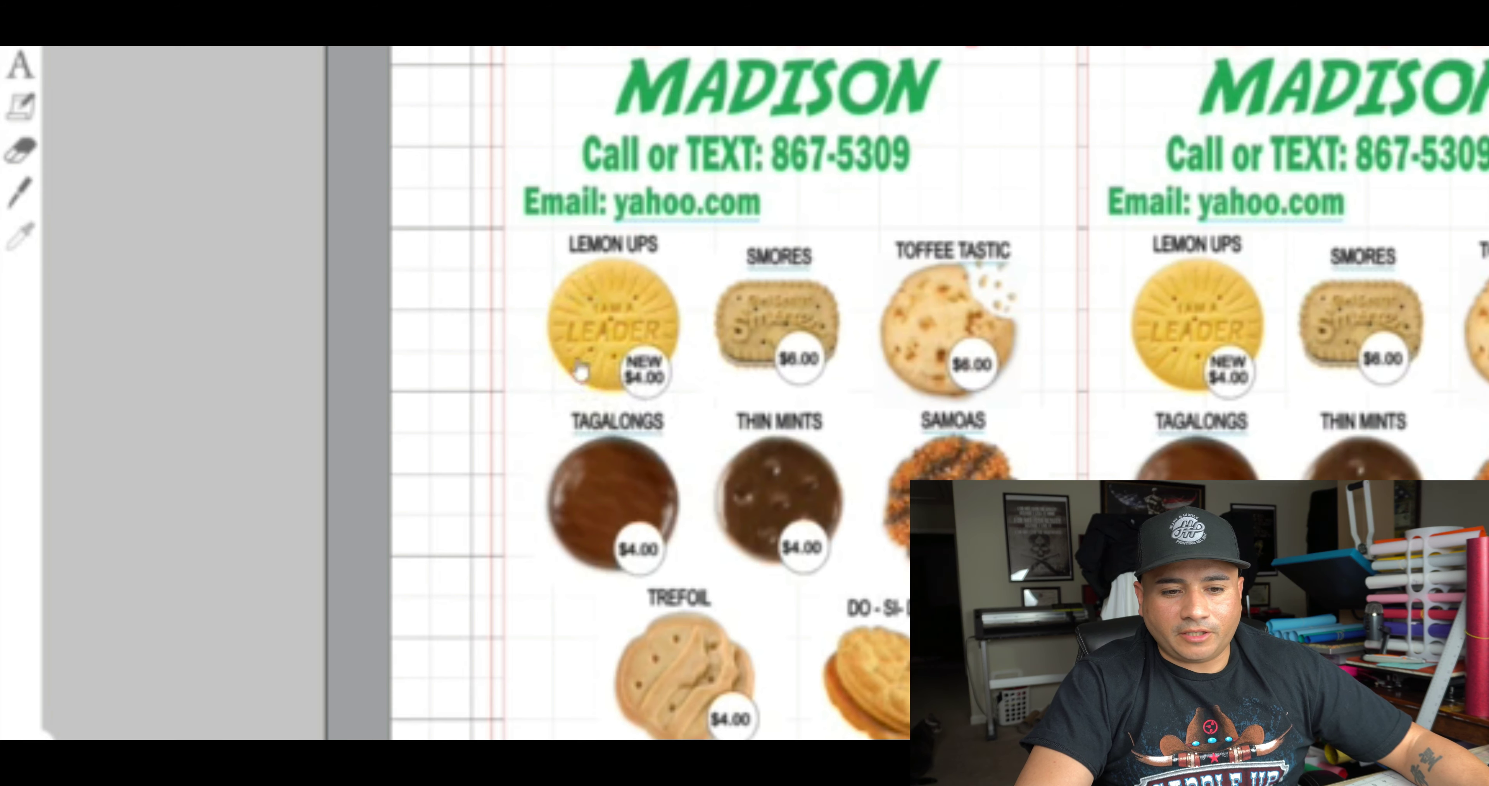
click(607, 315)
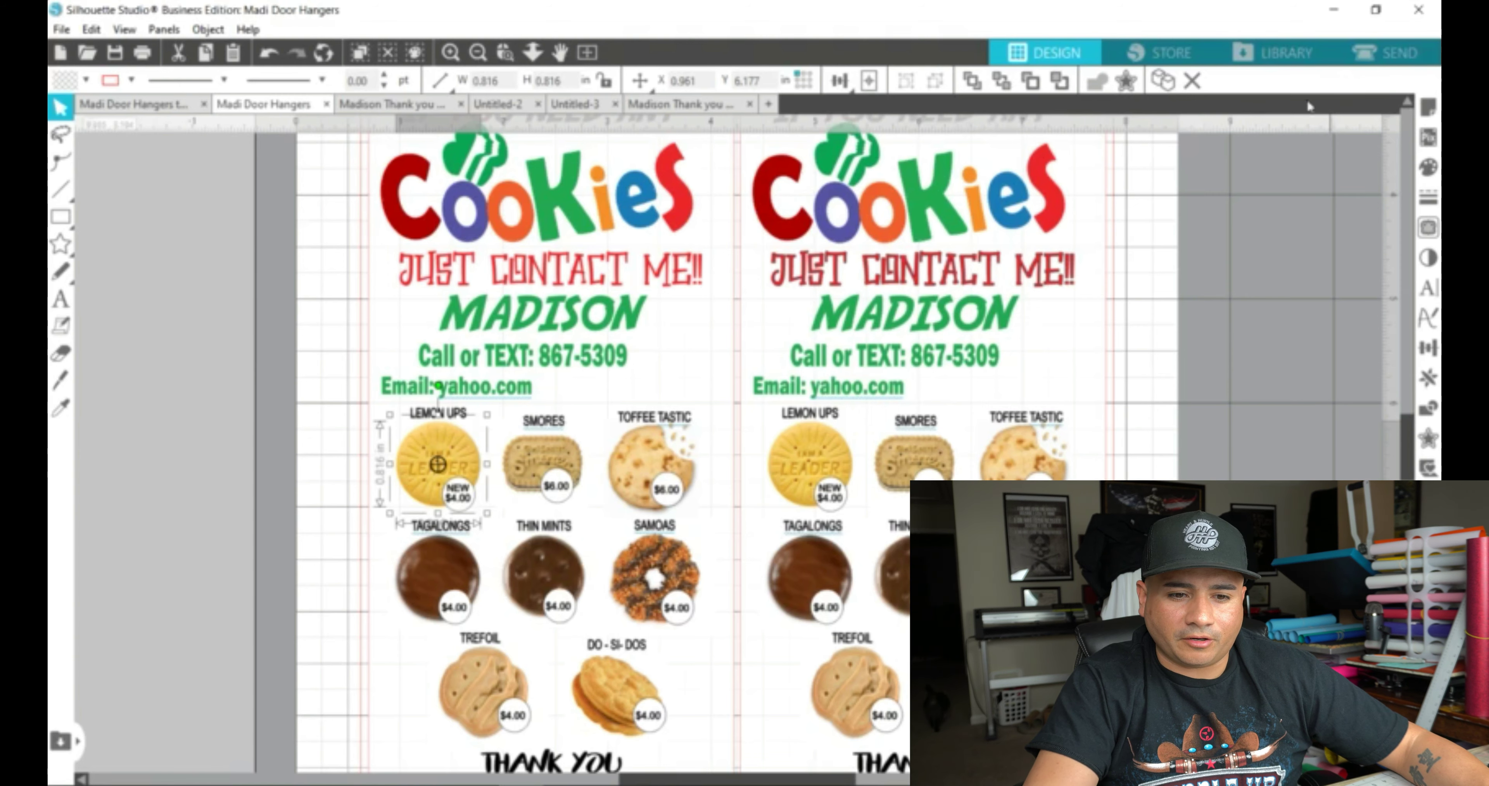
Step: Try enlarging the Lemon Ups cookie picture to about 3.32 in square and shrinking it again, and undo both size changes
drag(486, 414, 746, 154)
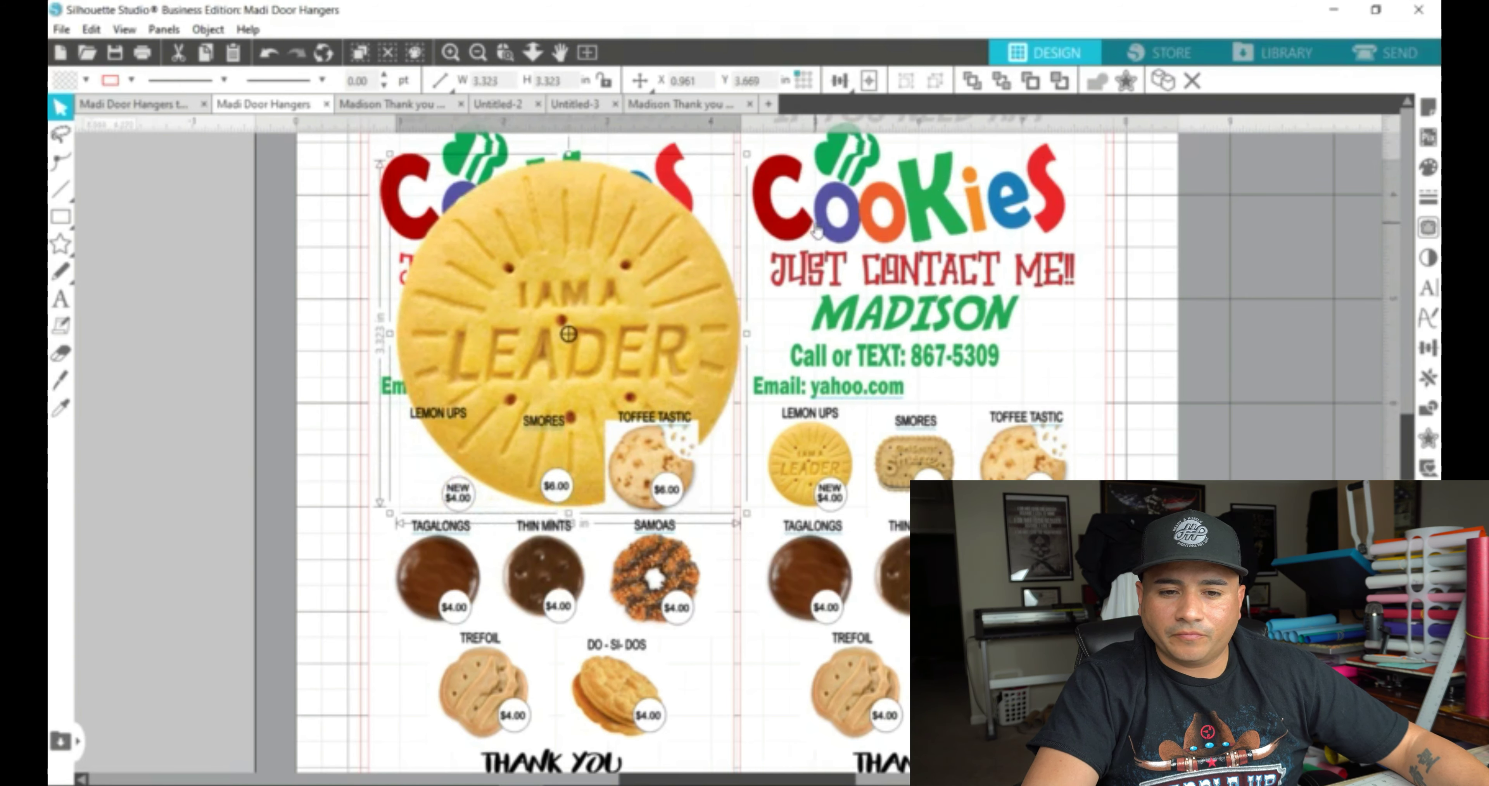
drag(745, 155, 488, 412)
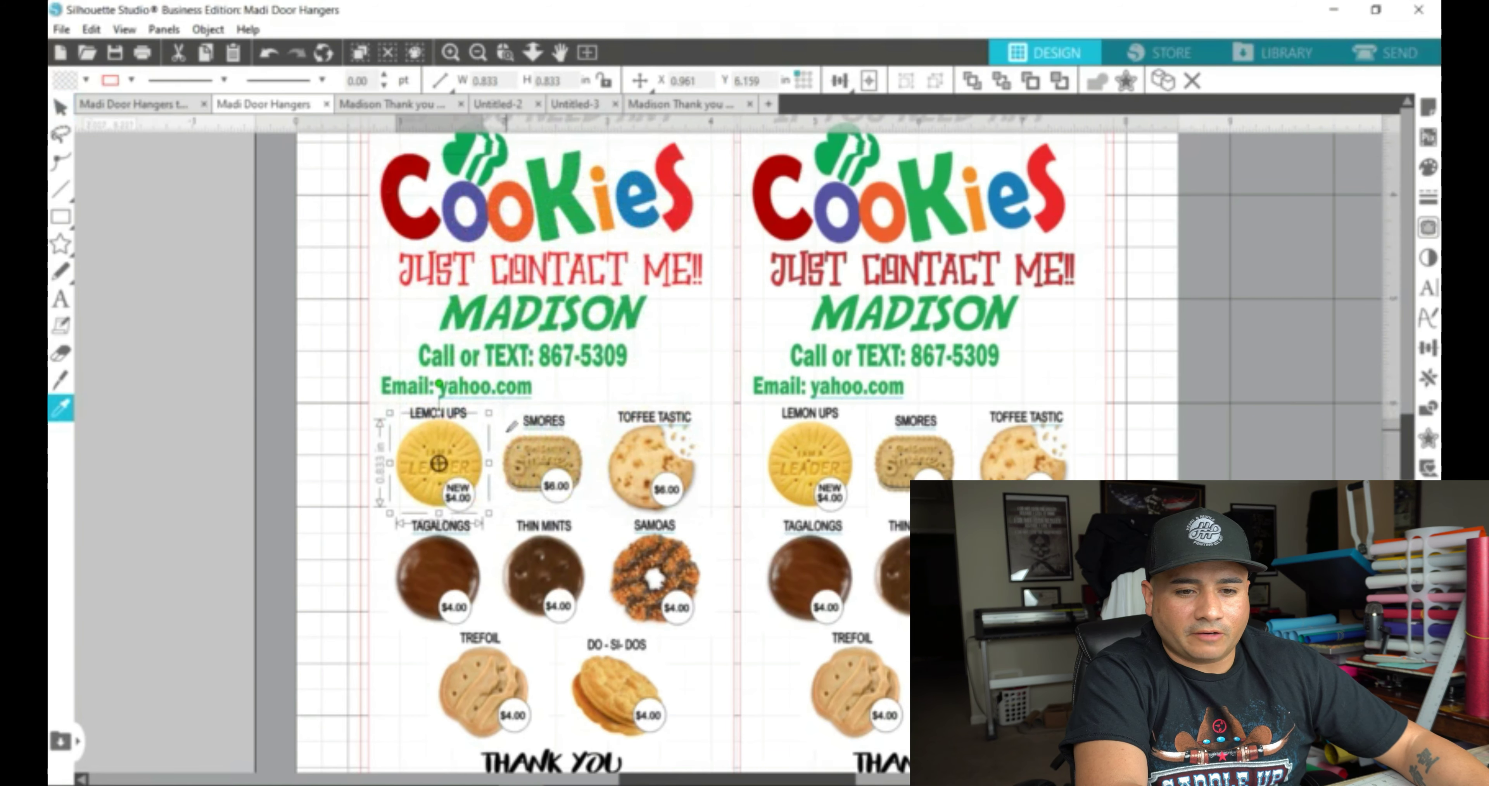
key(ctrl+z)
key(ctrl+z)
click(203, 366)
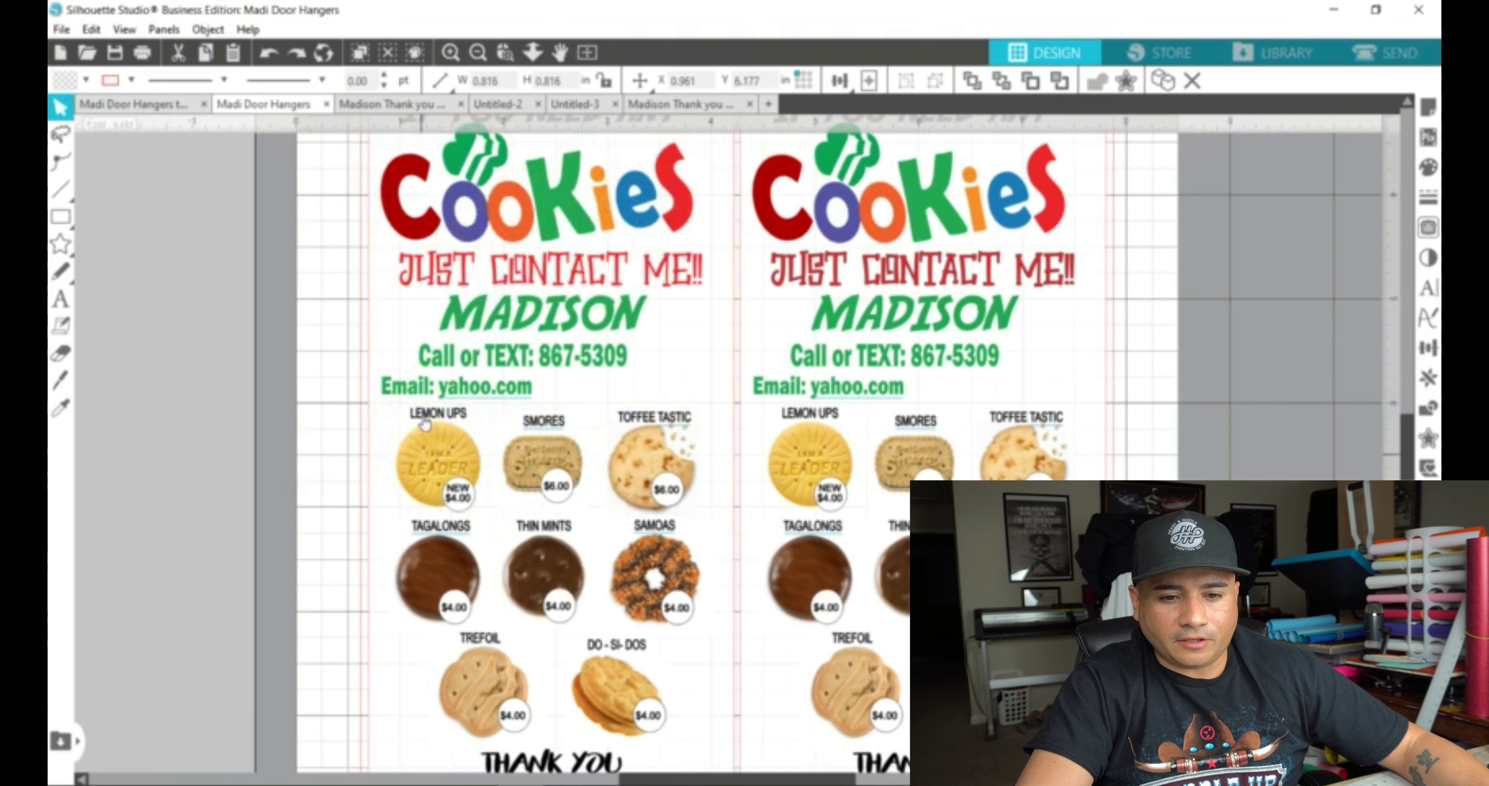
Step: Review the full door hanger layout, and examine the individual trefoil pieces in the border of the thank you card front
scroll(491, 497, down, 2)
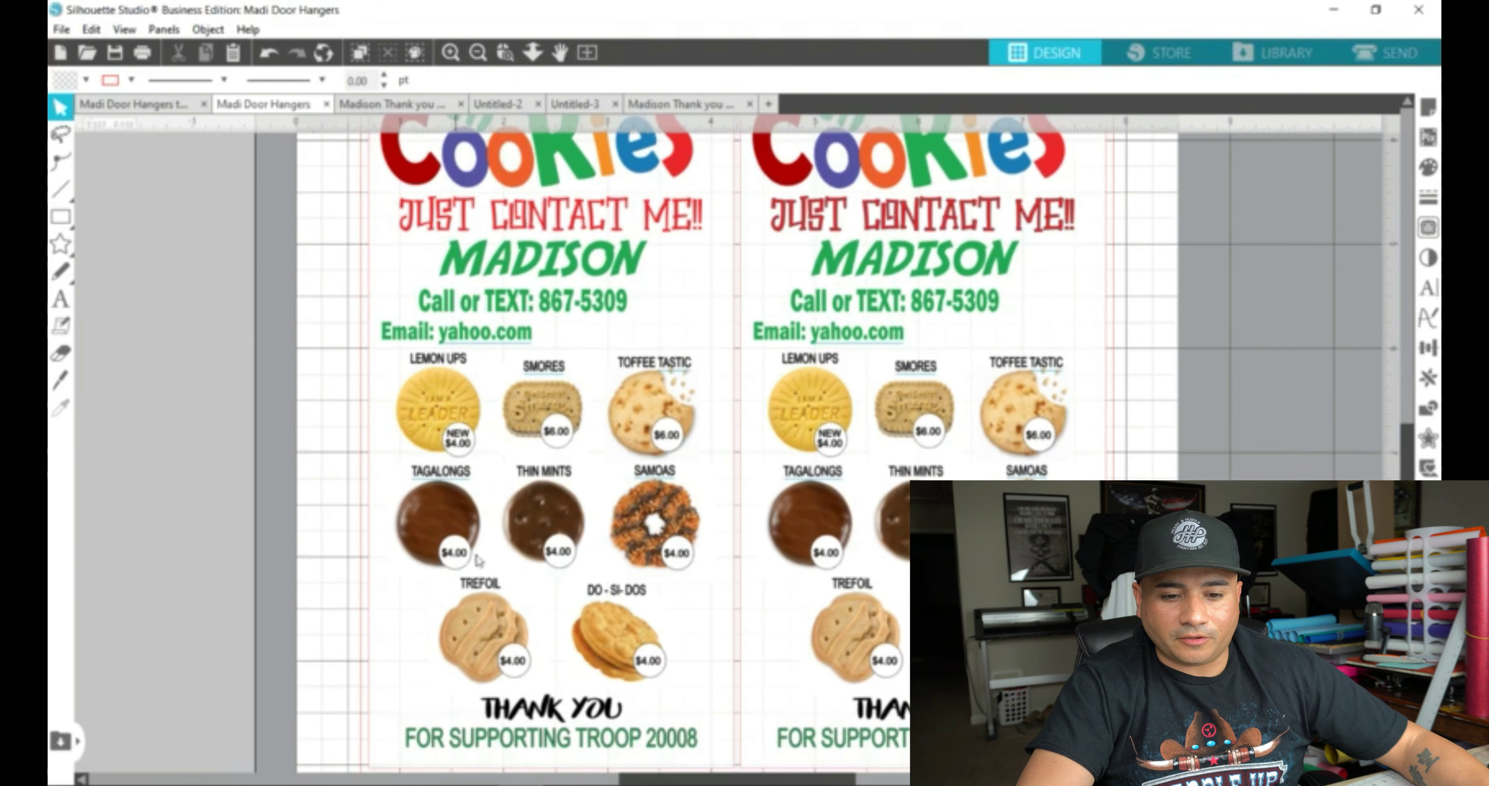
scroll(270, 587, down, 8)
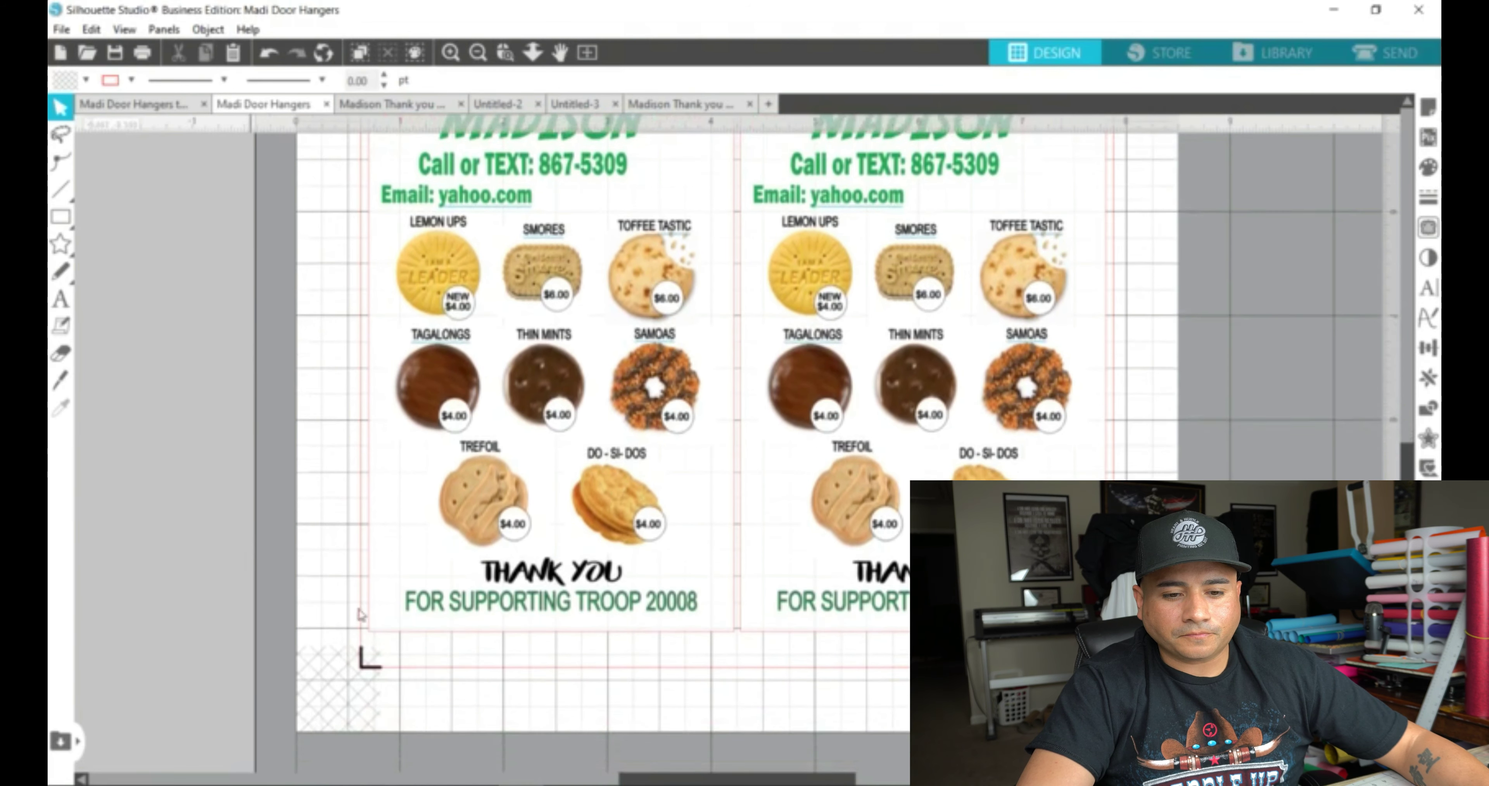
scroll(694, 530, up, 16)
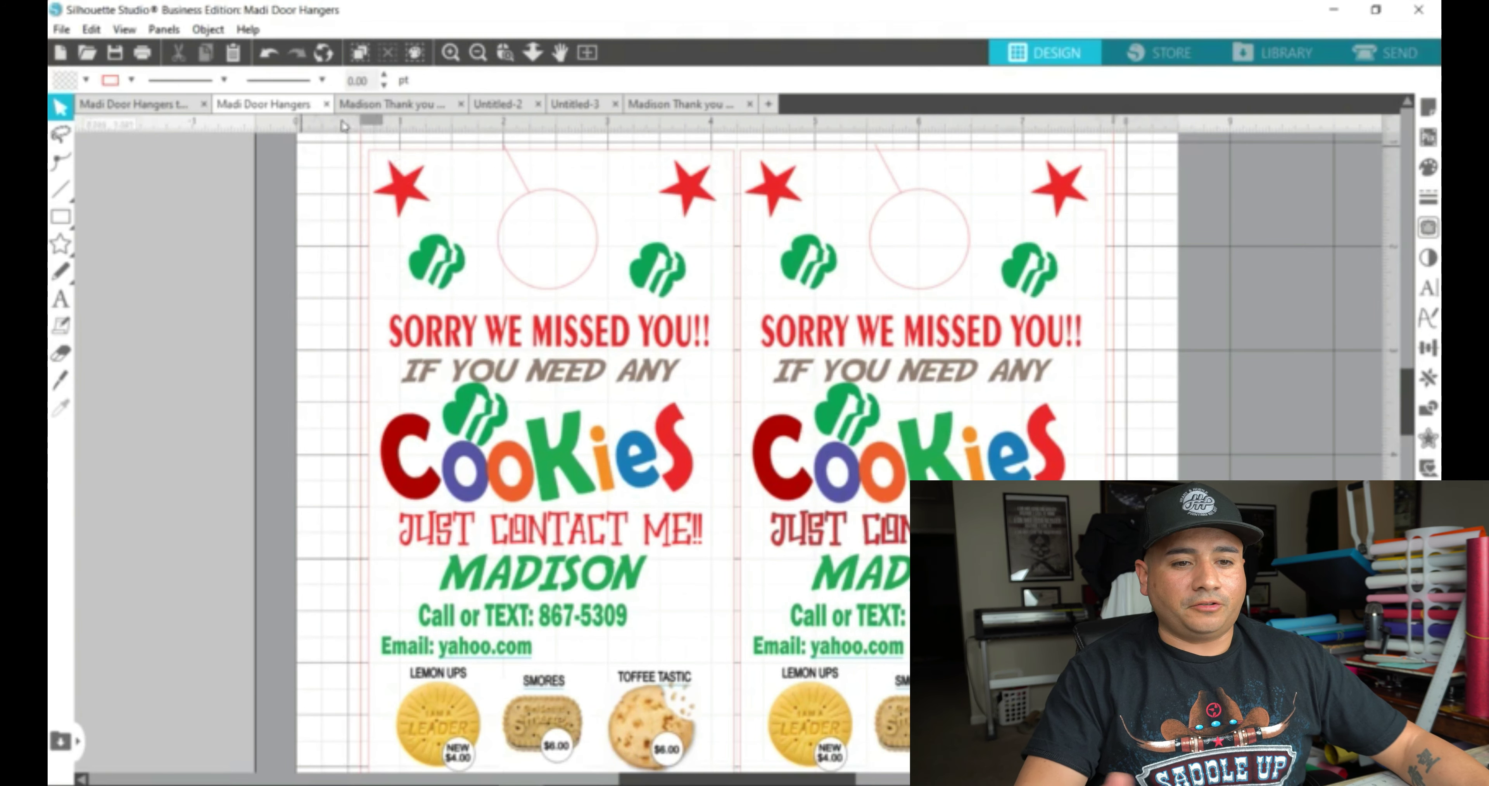
click(386, 105)
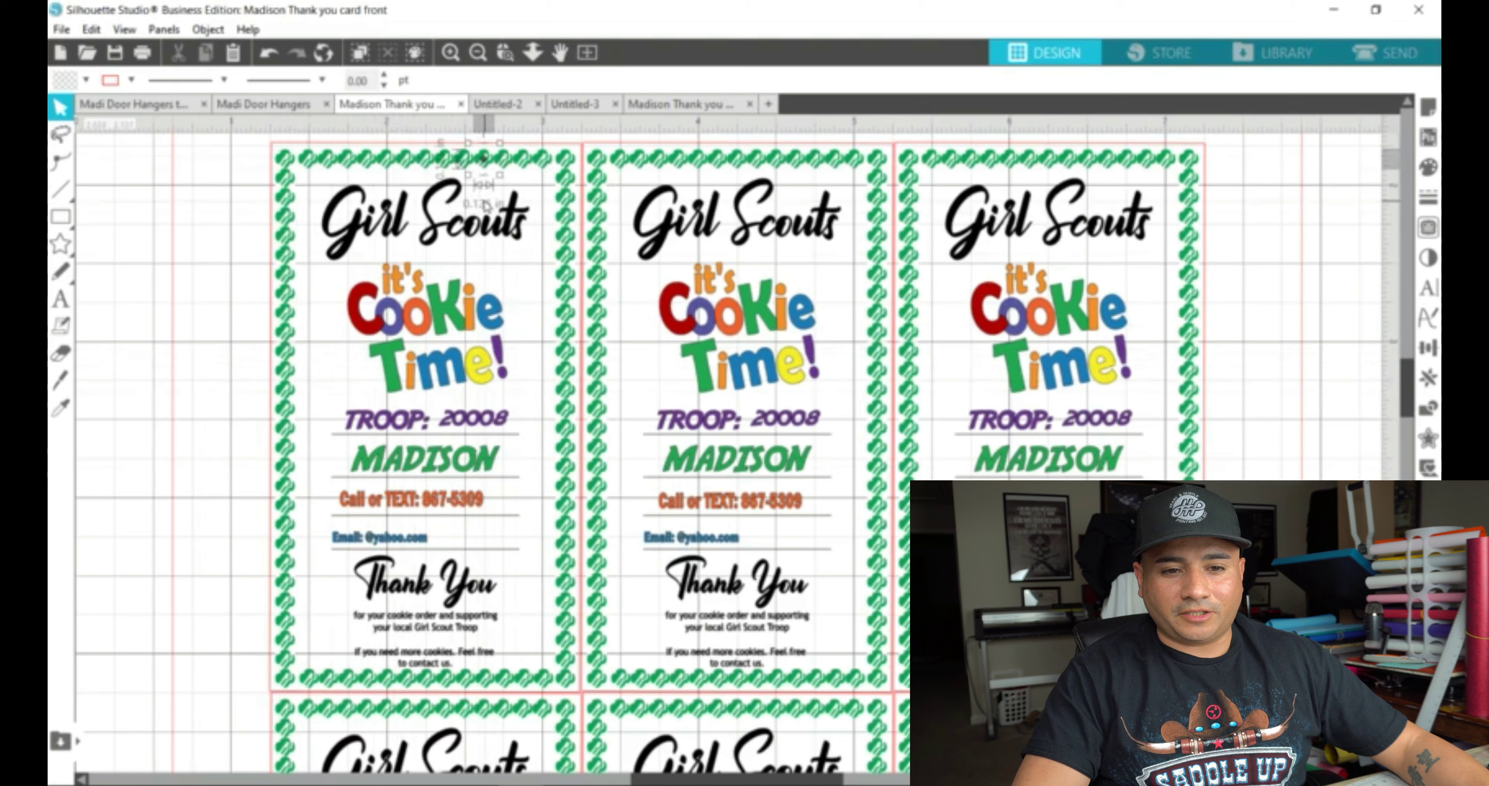
drag(479, 167, 283, 169)
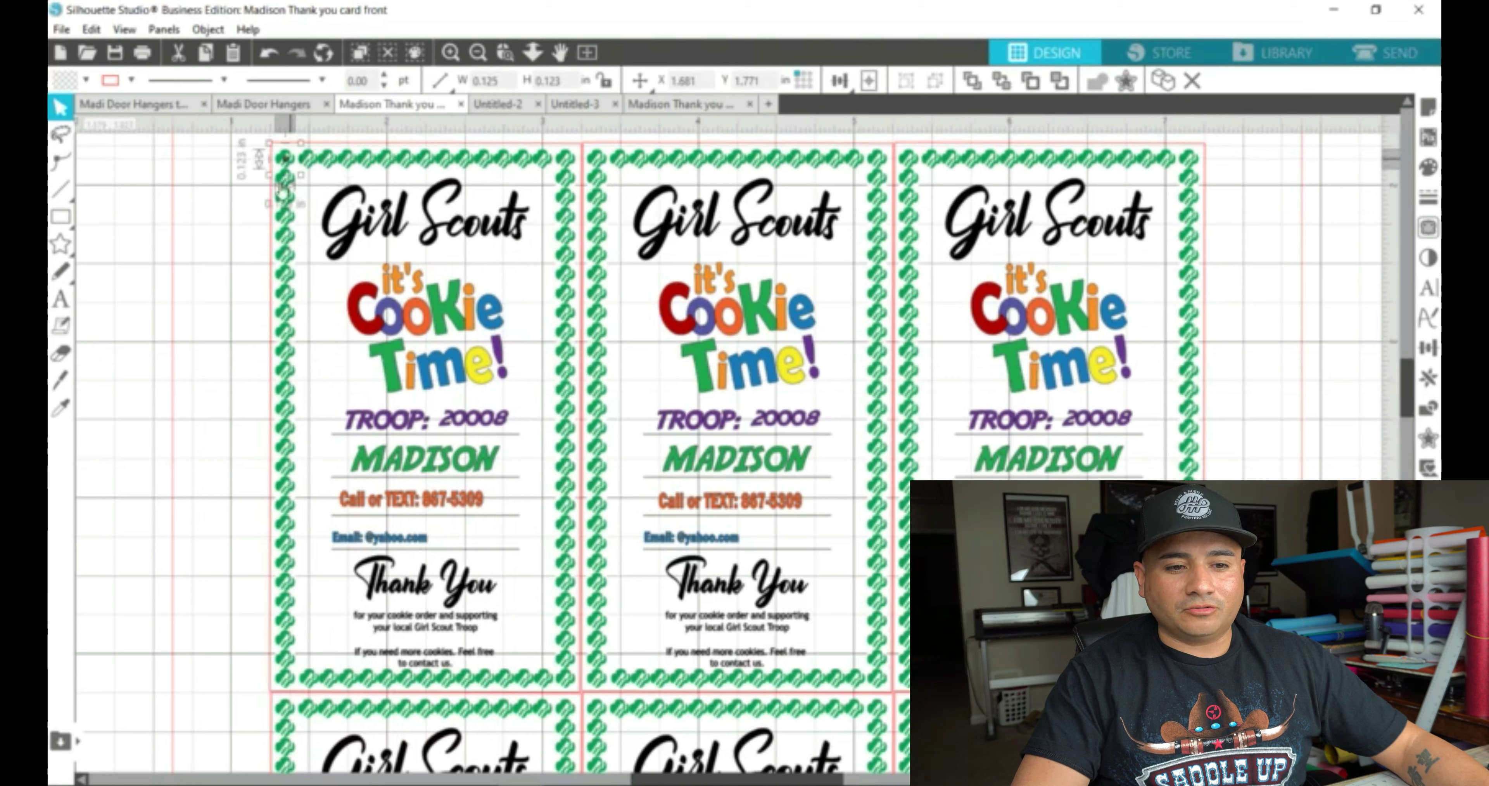
click(220, 190)
Step: Compare the trefoil logo in Untitled-2, the empty card grid in Untitled-3 and the registration marks on Madi Door Hangers
click(507, 112)
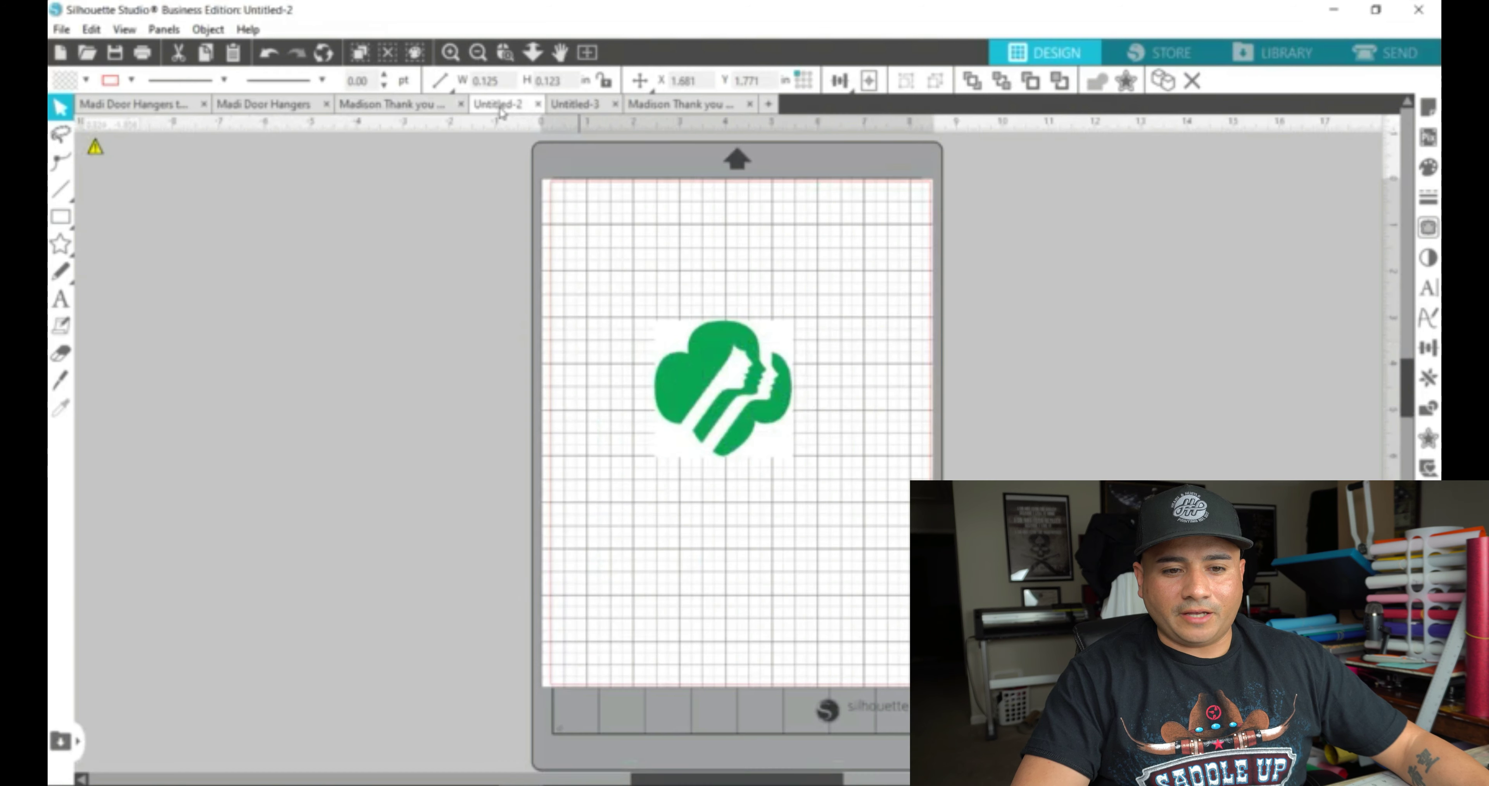
click(691, 385)
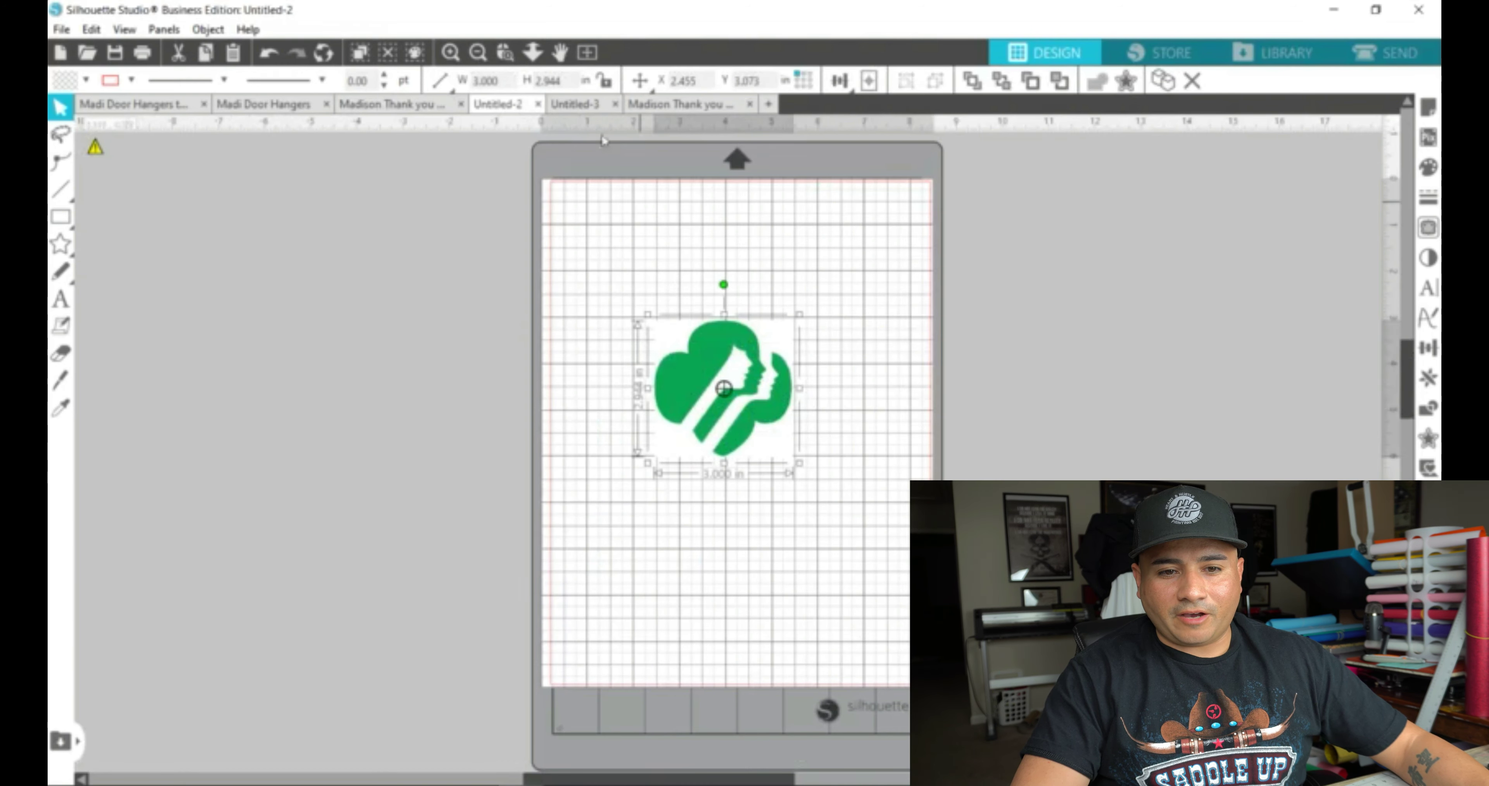
click(581, 105)
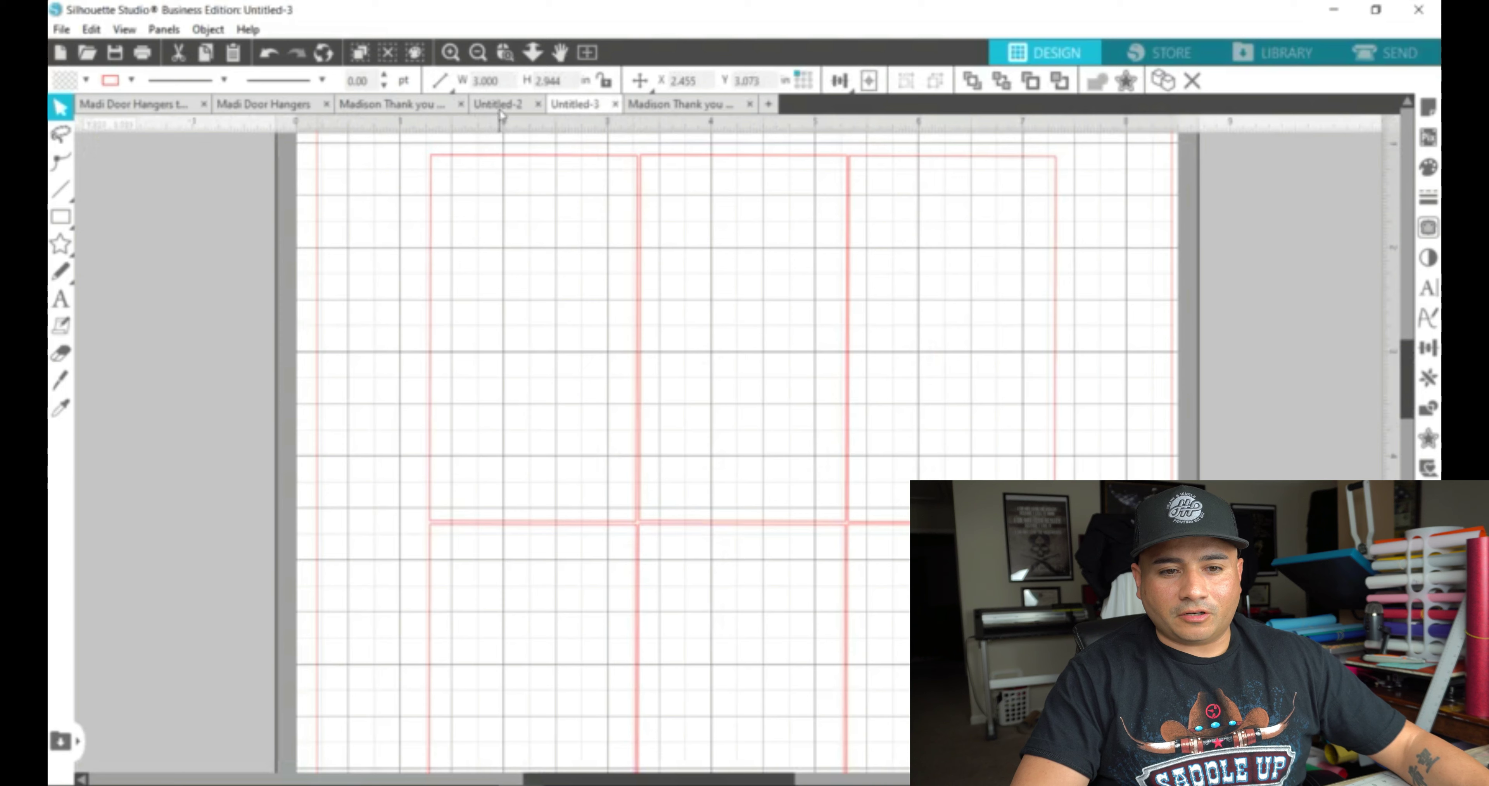
scroll(274, 332, down, 2)
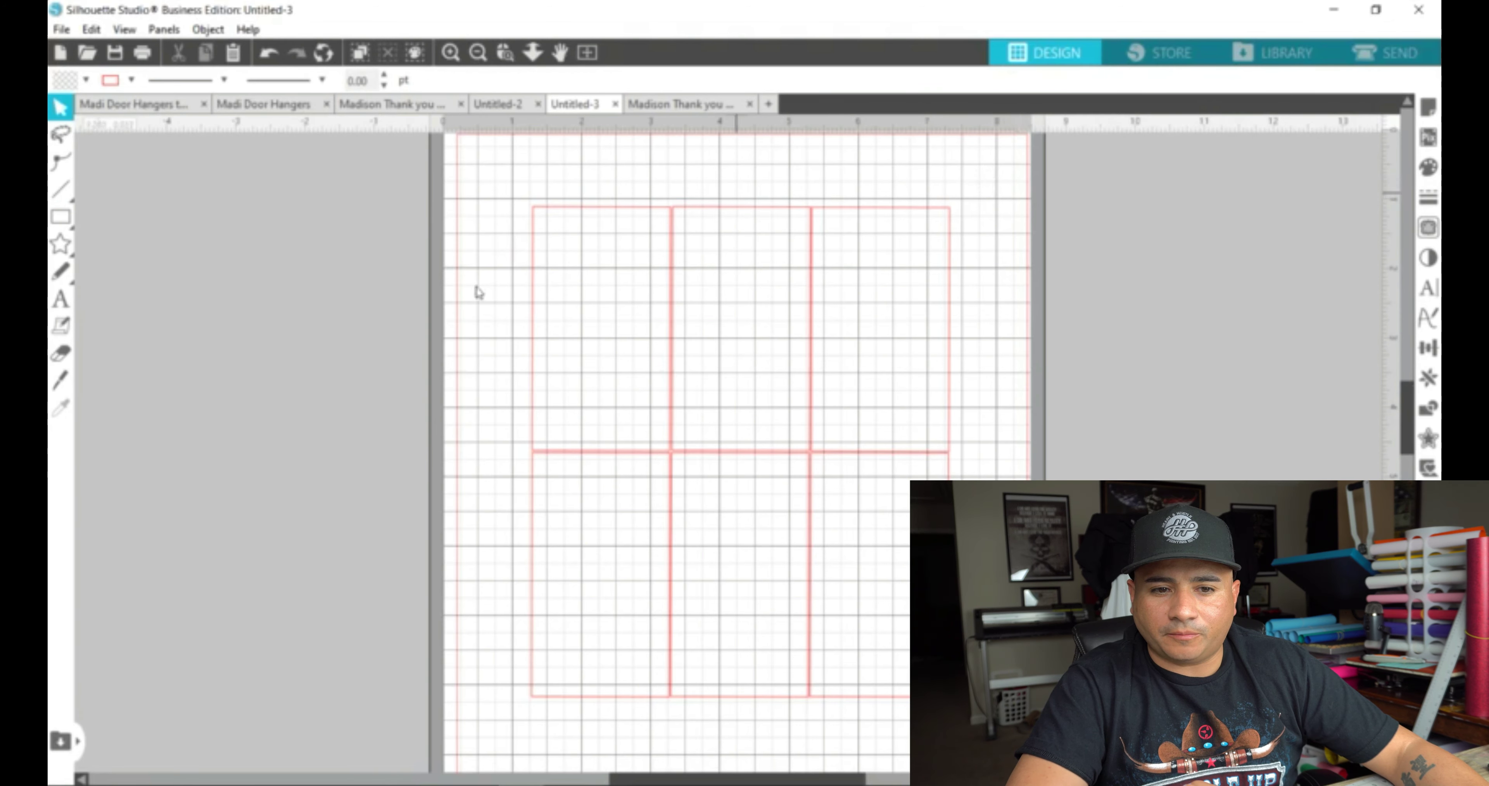
click(250, 106)
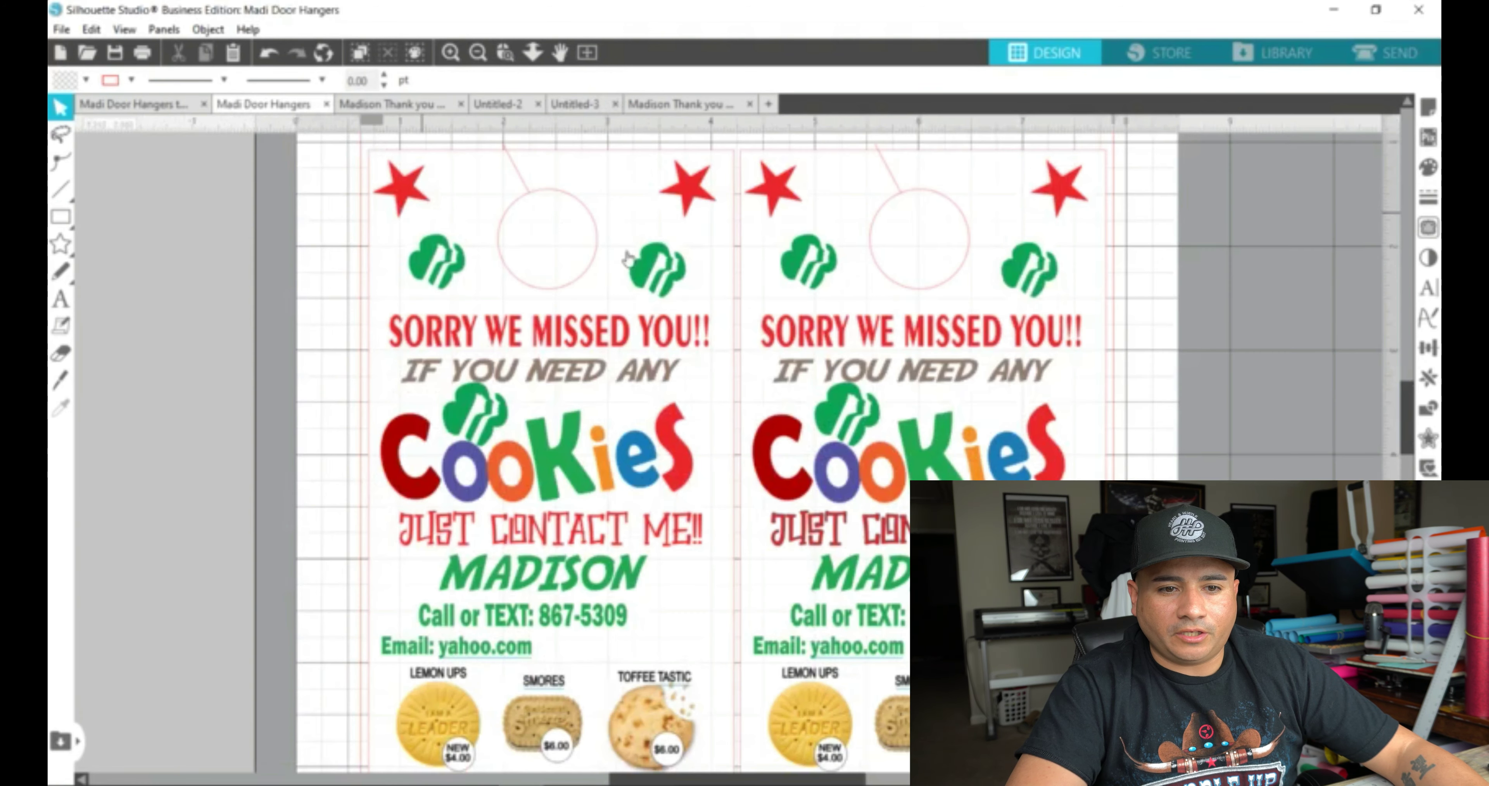
scroll(399, 331, up, 2)
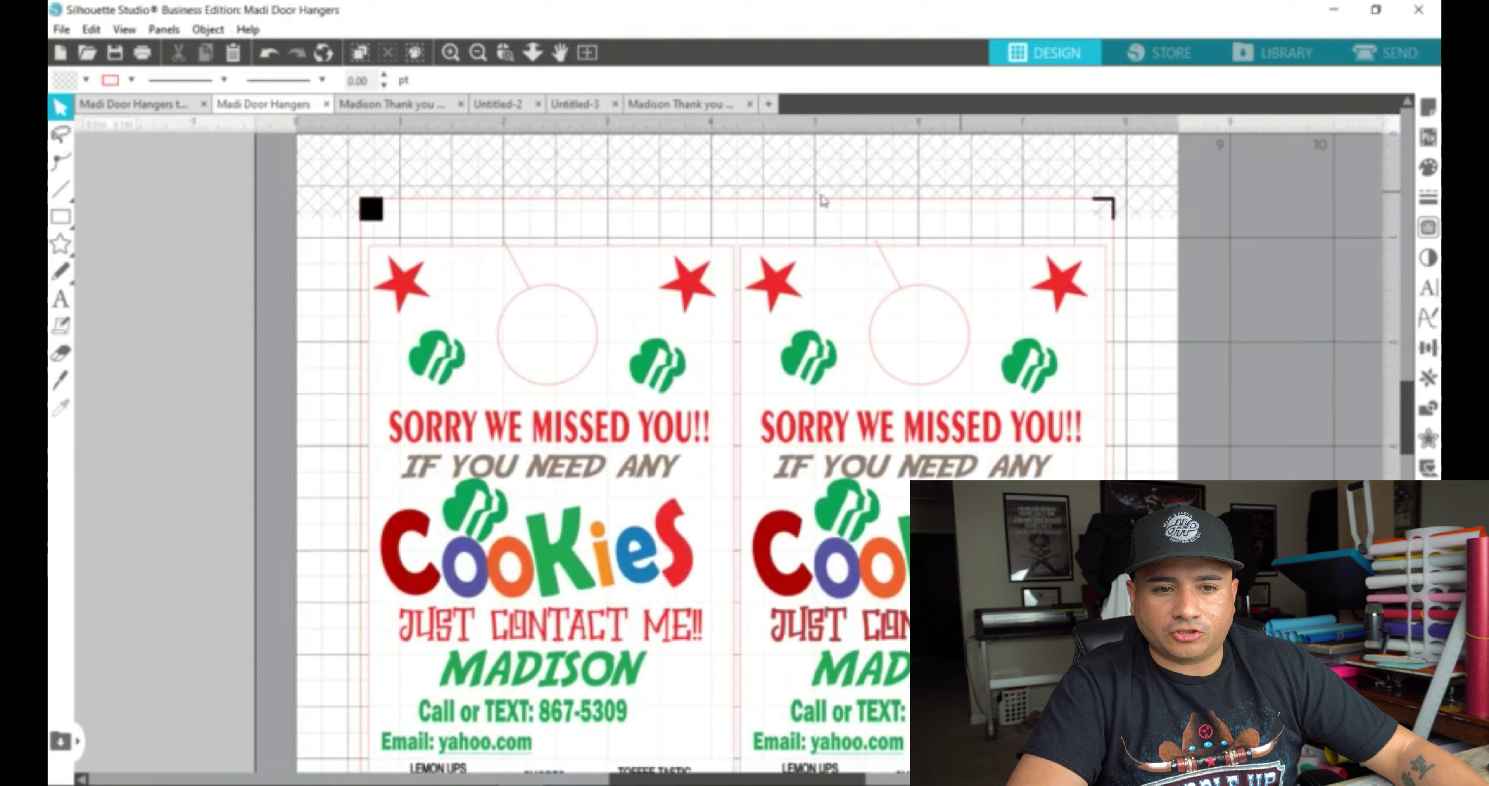
Step: In Untitled-3, draw a rectangle about 1.98 in wide and 2.98 in high on the empty area beside the page
click(593, 110)
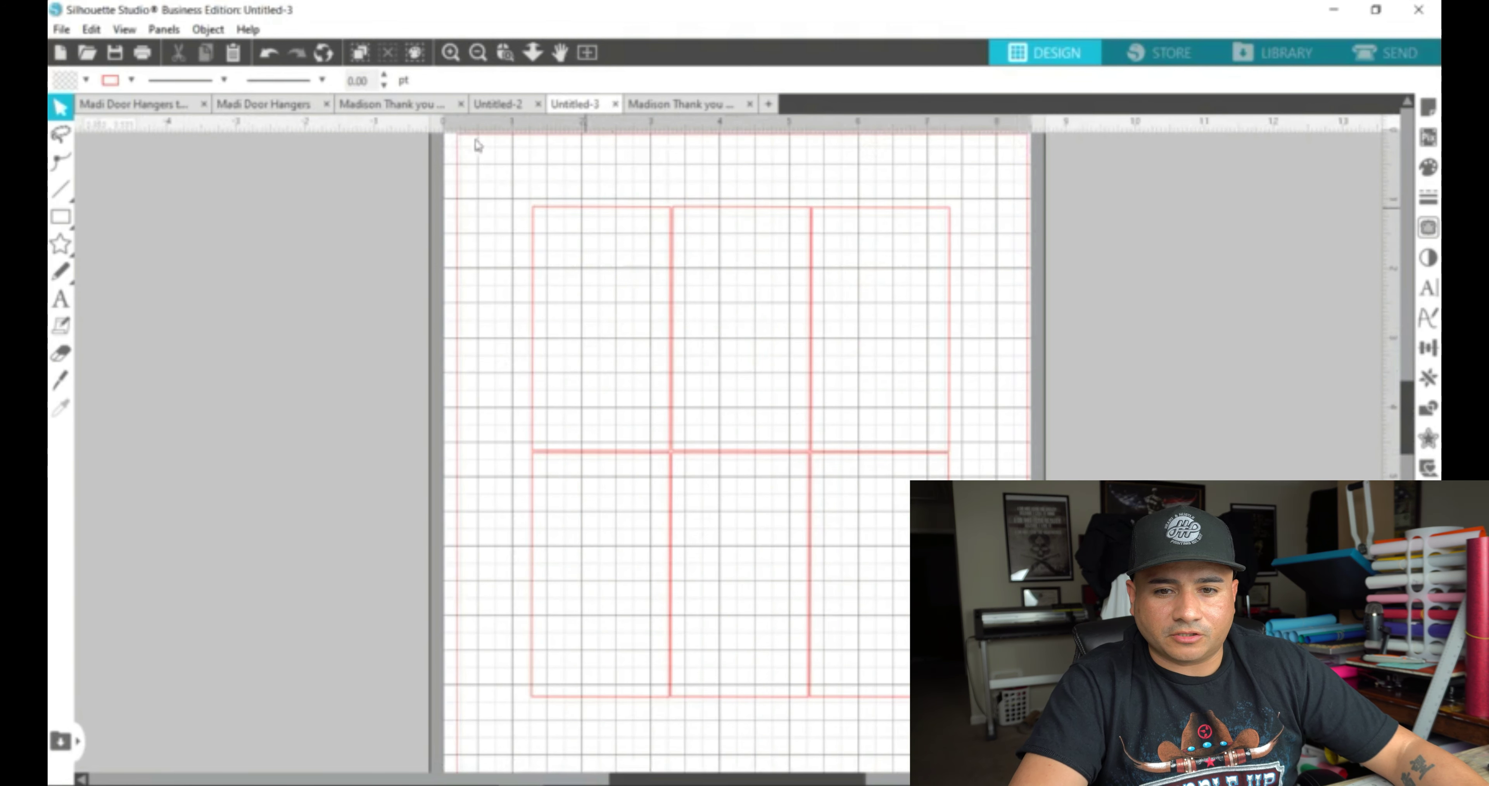
scroll(614, 272, up, 3)
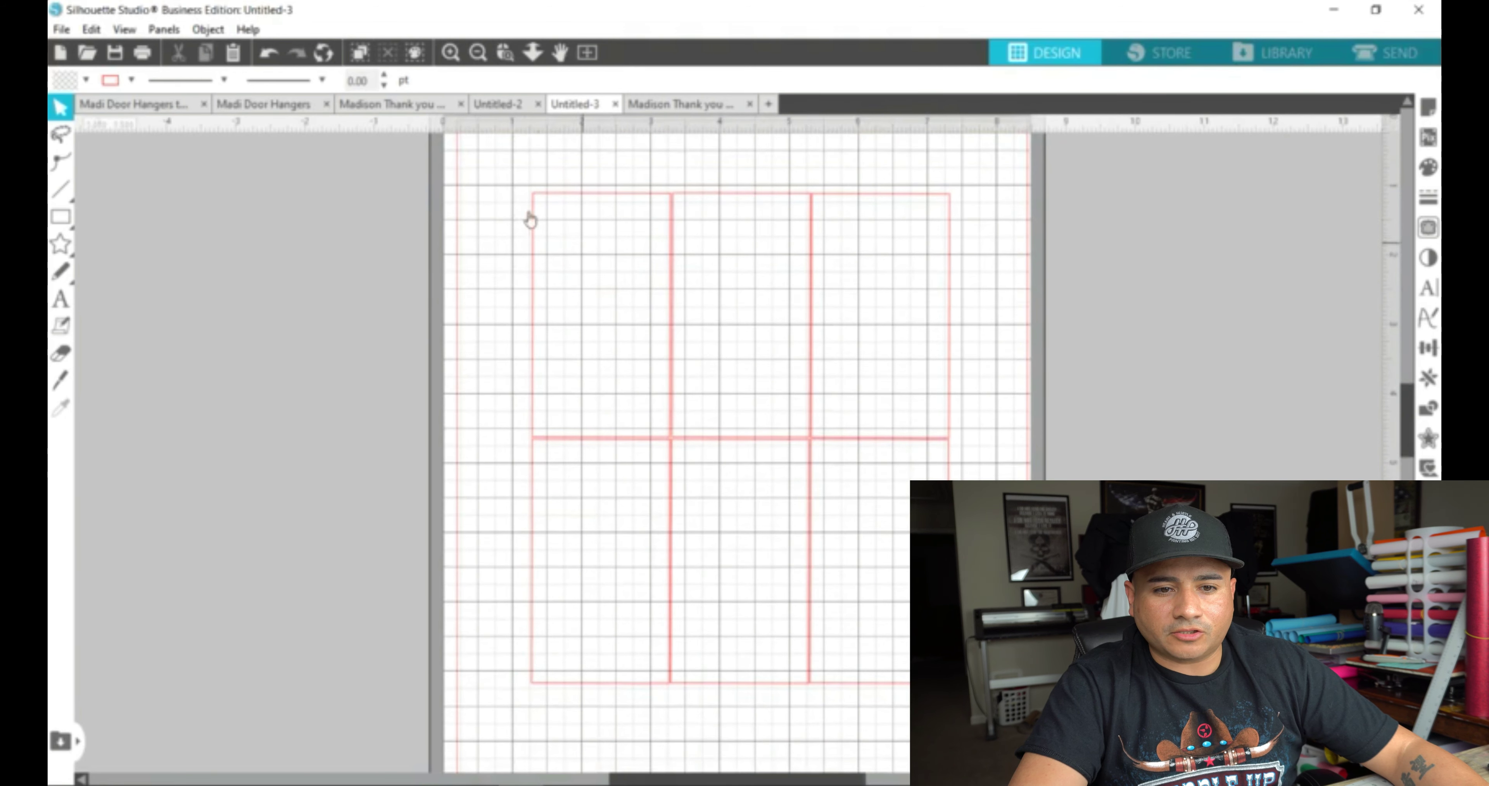
drag(540, 199, 489, 206)
key(ctrl+z)
scroll(488, 206, up, 1)
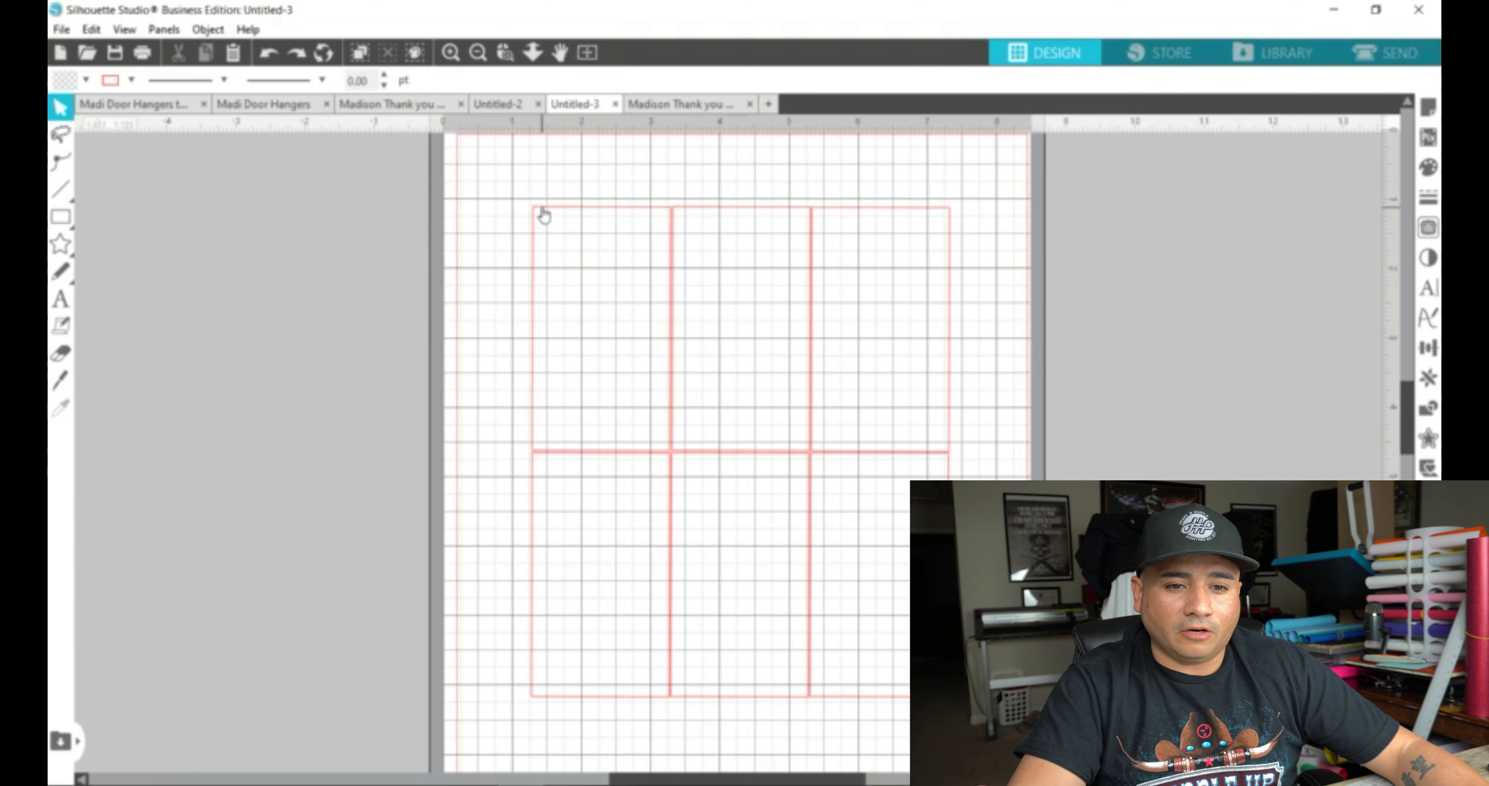
click(61, 217)
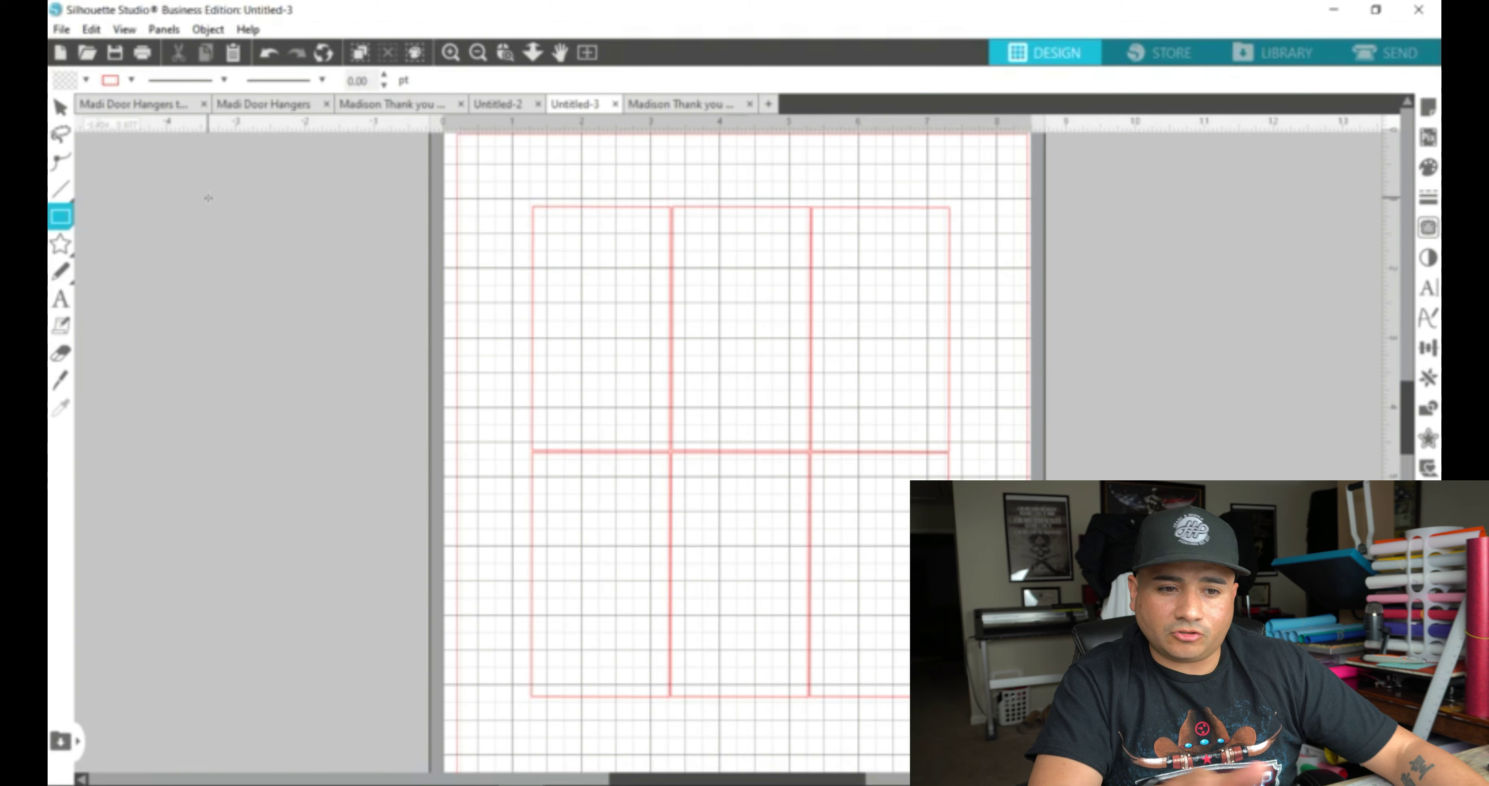
mouse_move(215, 220)
mouse_down()
mouse_move(344, 405)
mouse_move(348, 451)
mouse_up()
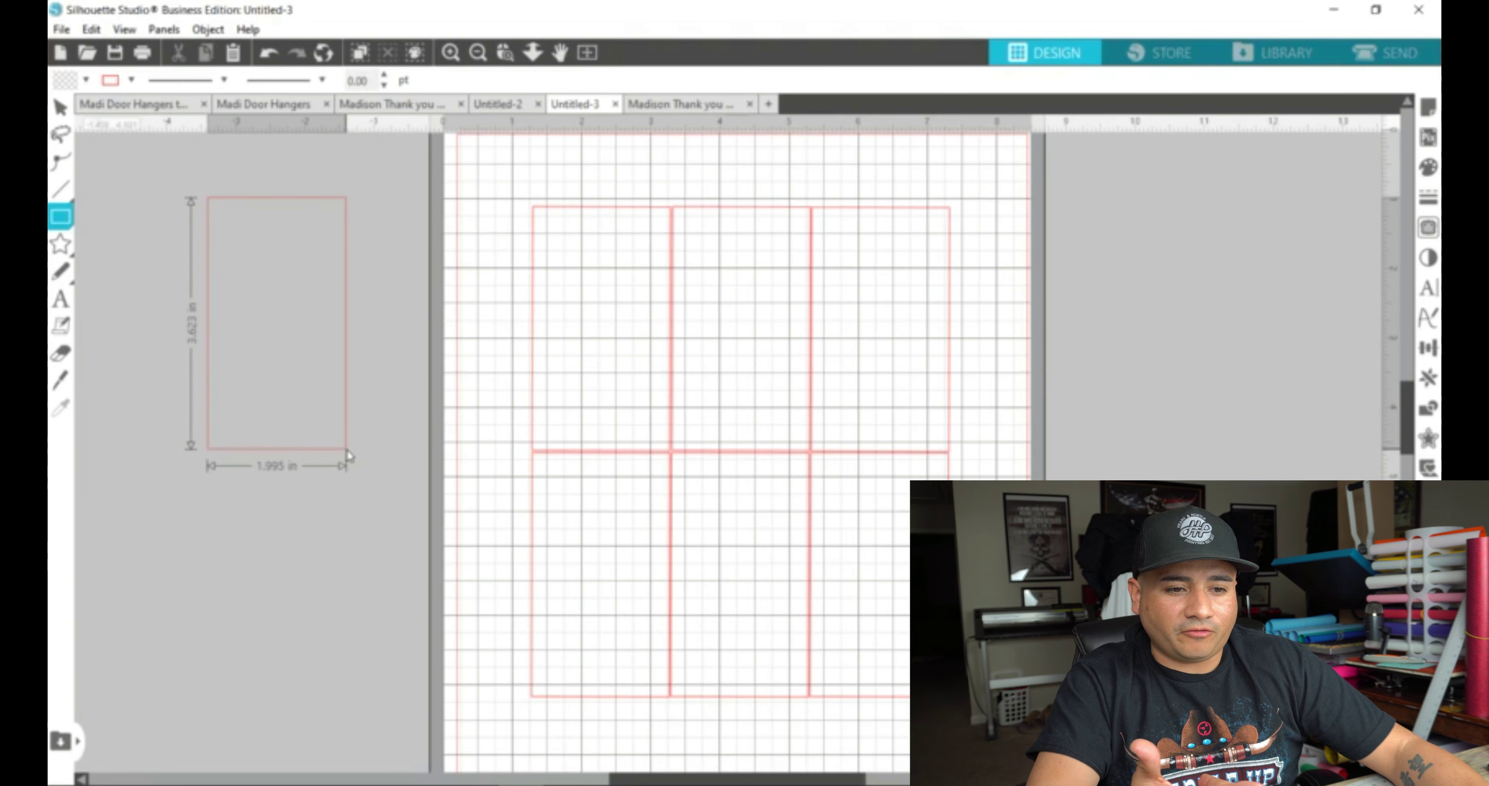
drag(347, 449, 345, 405)
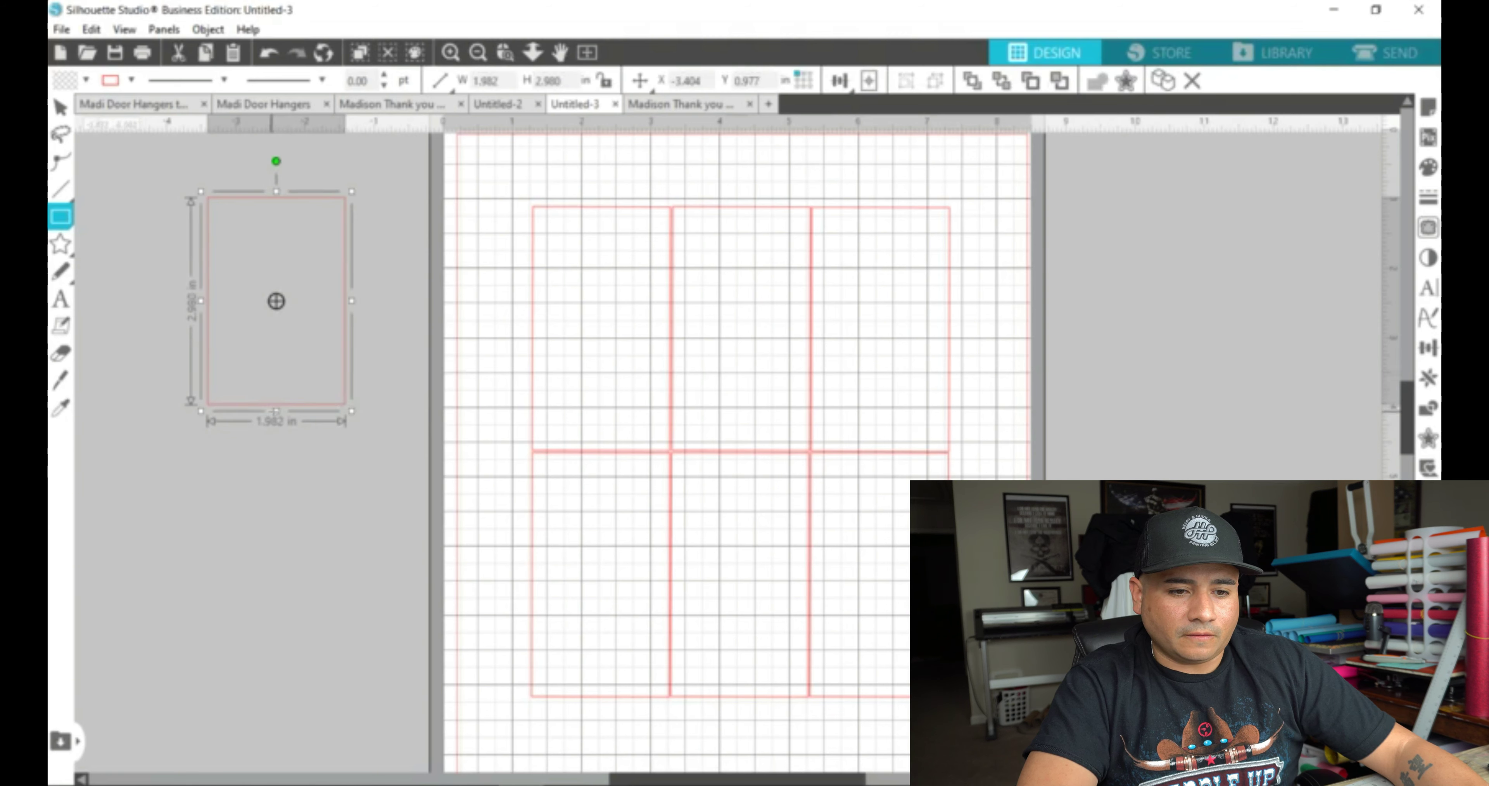
Step: Try drawing several more freehand rectangles around the card-sized one beside the page, and switch back to selecting objects
drag(277, 412, 277, 407)
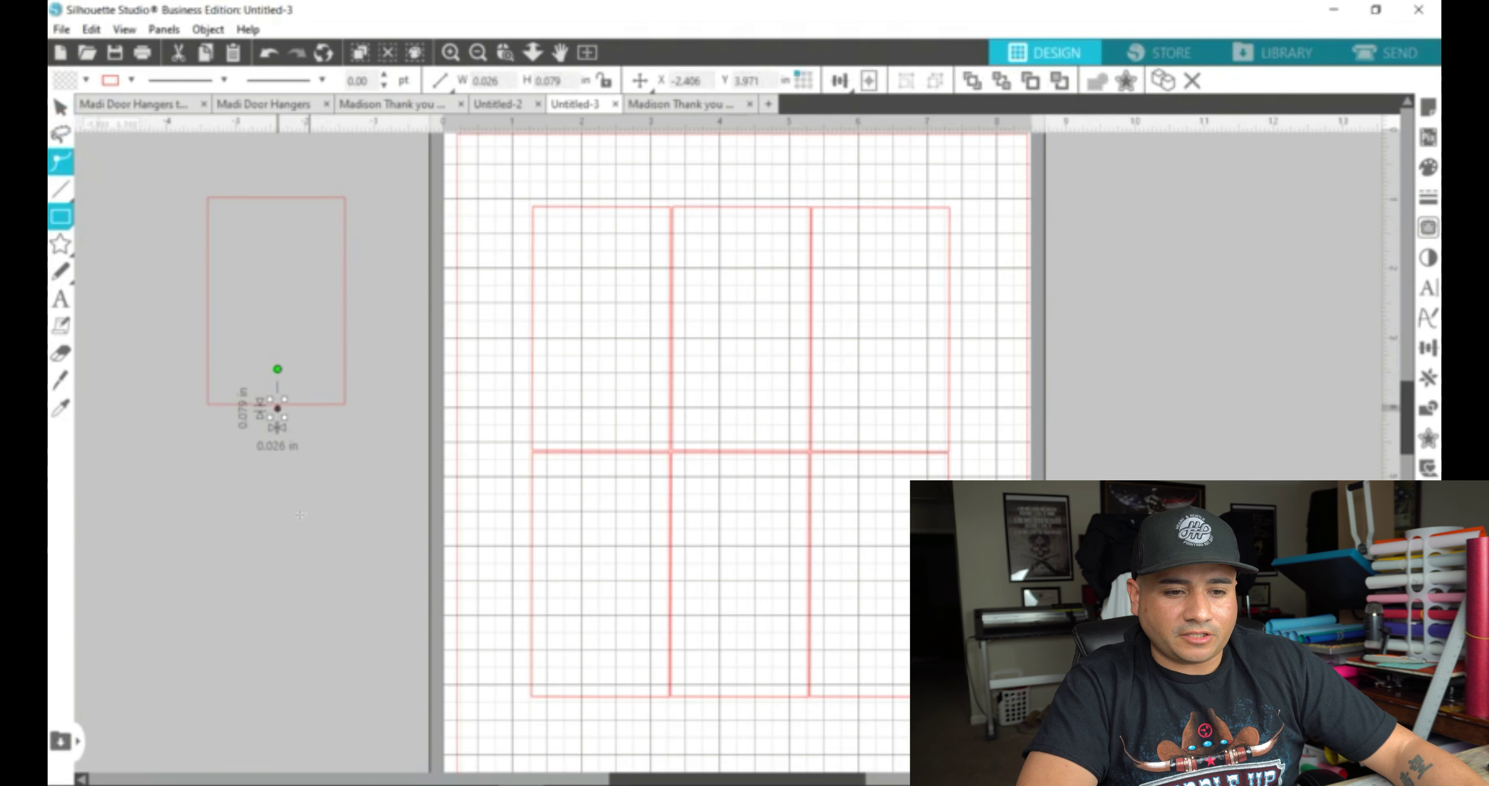
mouse_move(310, 524)
mouse_down()
mouse_move(217, 327)
mouse_move(226, 485)
mouse_up()
mouse_move(232, 273)
mouse_down()
mouse_move(140, 394)
mouse_move(133, 344)
mouse_up()
drag(245, 471, 276, 532)
mouse_move(132, 405)
mouse_down()
mouse_move(107, 386)
mouse_move(64, 114)
mouse_up()
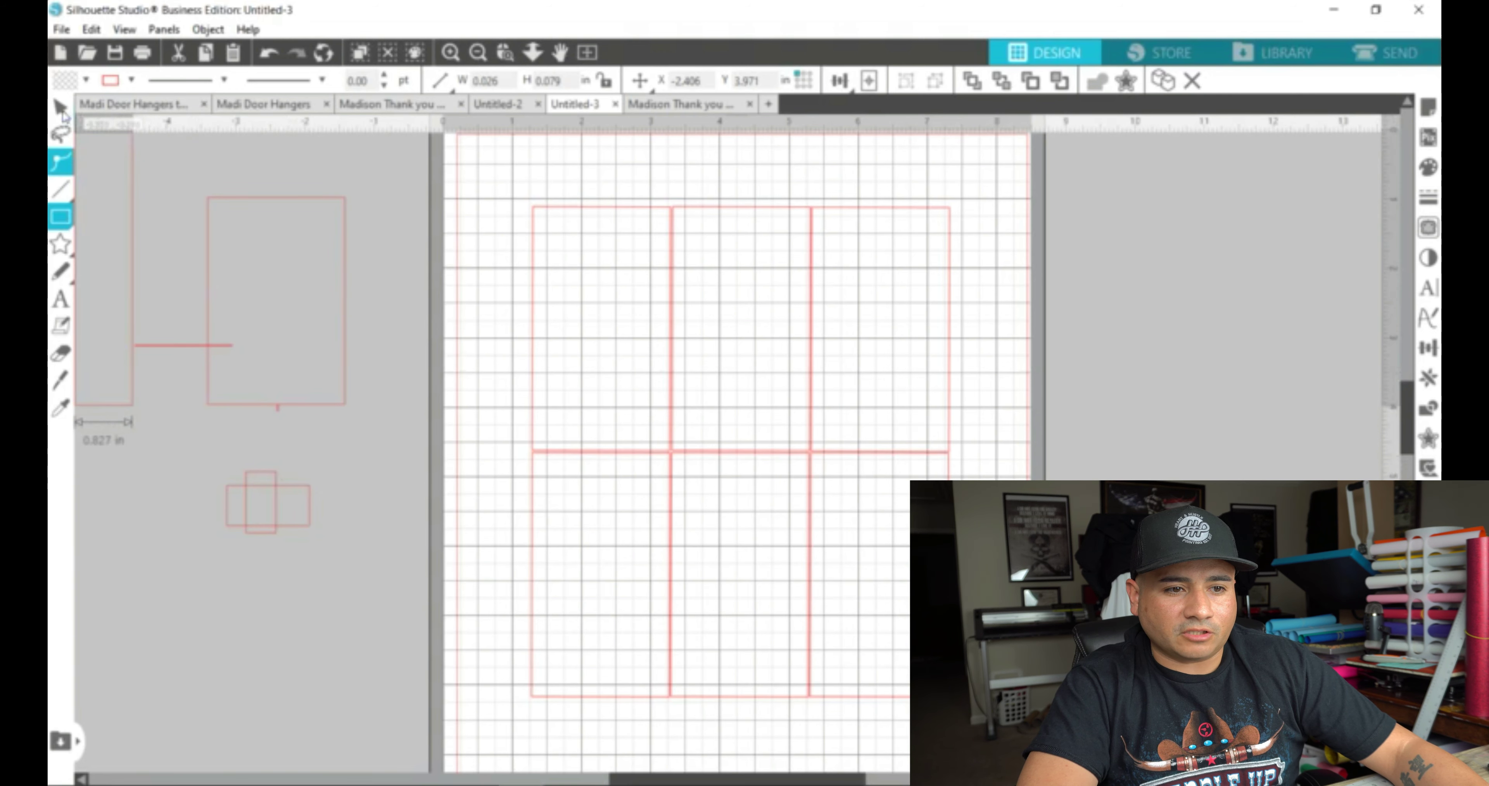
click(60, 108)
click(137, 249)
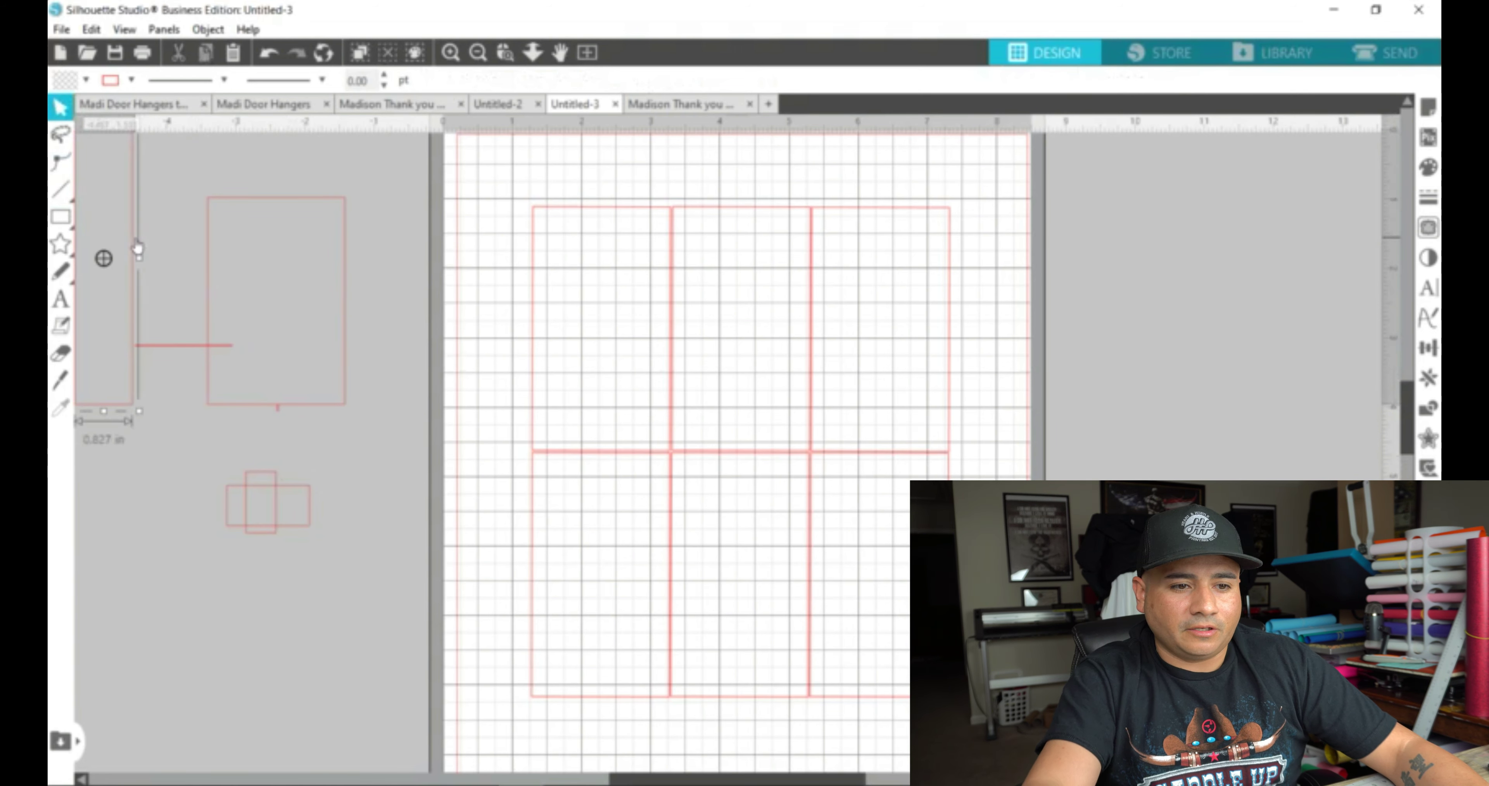
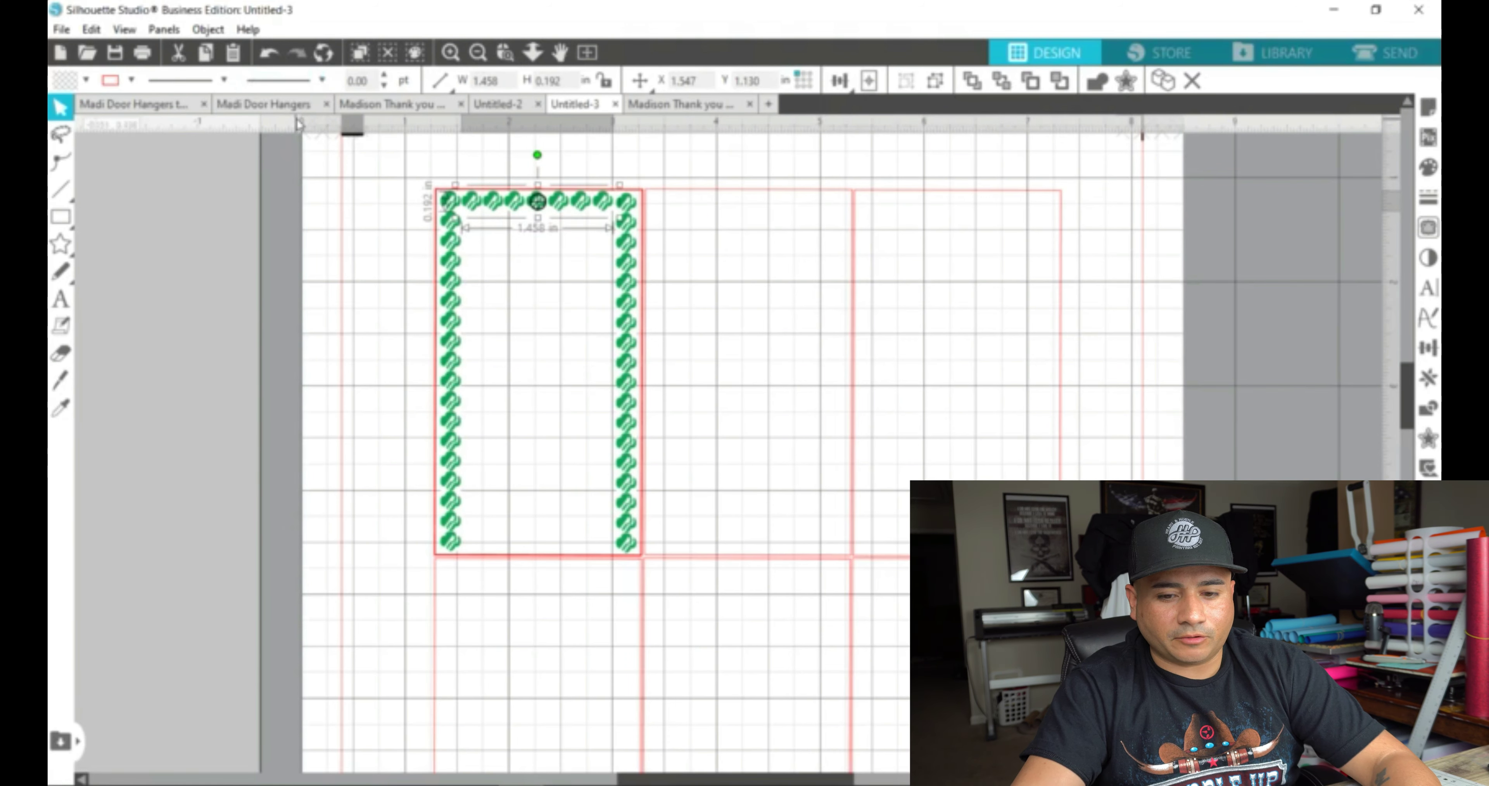
Step: Duplicate the first card's top border row of trefoils directly below itself
key(ctrl+d)
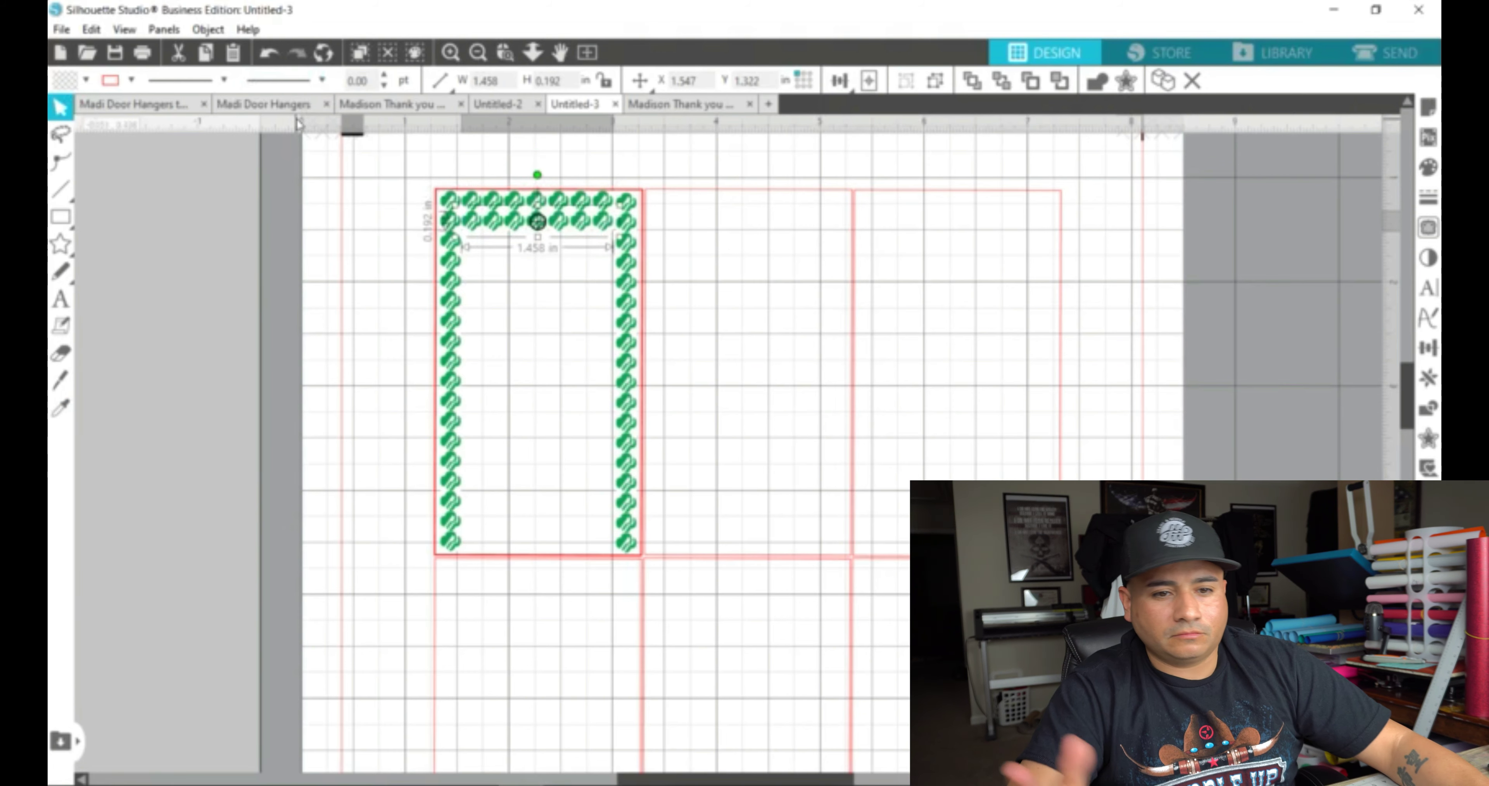
Step: Move the copied trefoil row to the first card's bottom edge and duplicate the completed border onto the second card
drag(496, 234, 496, 546)
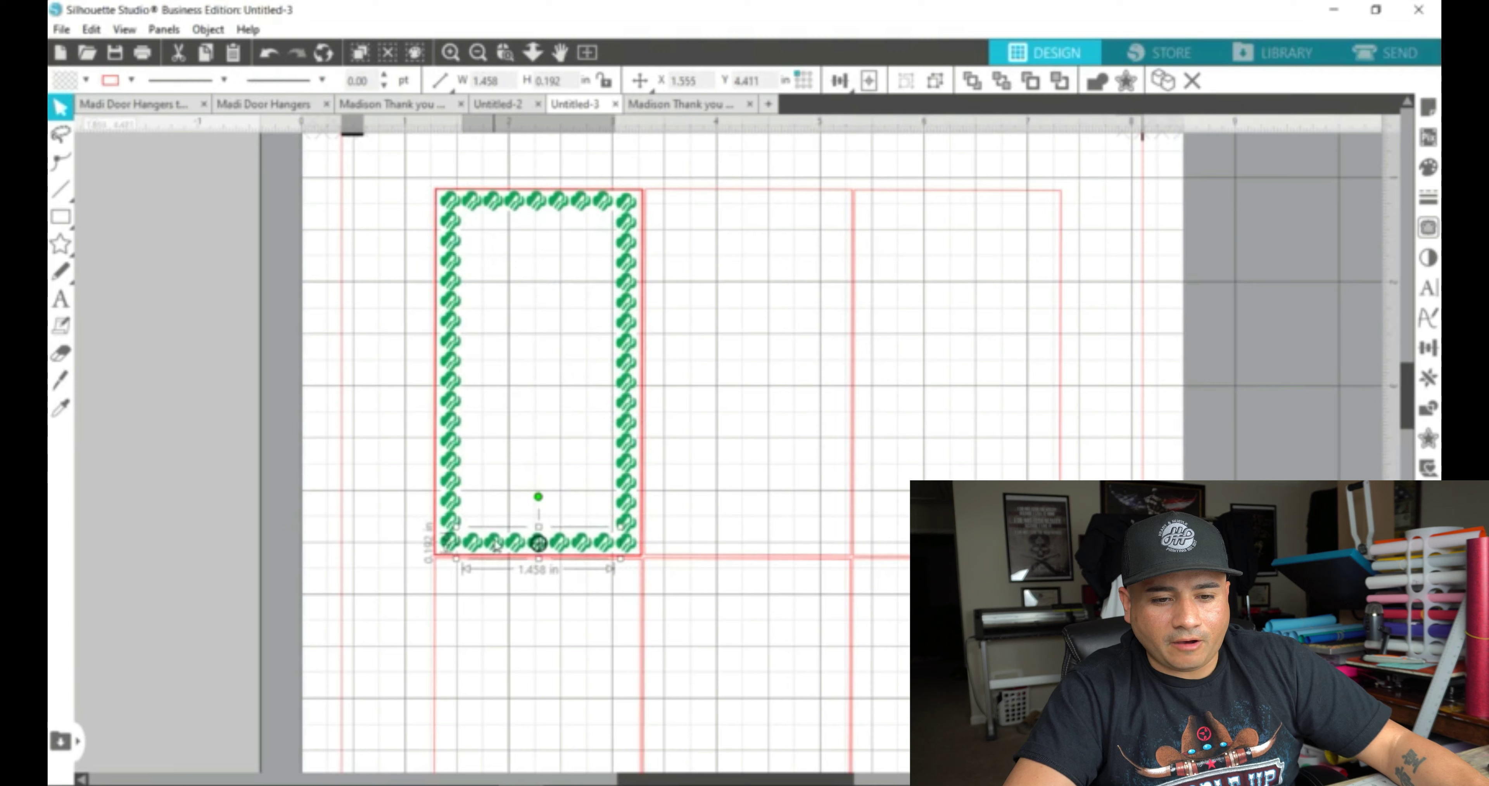
click(320, 310)
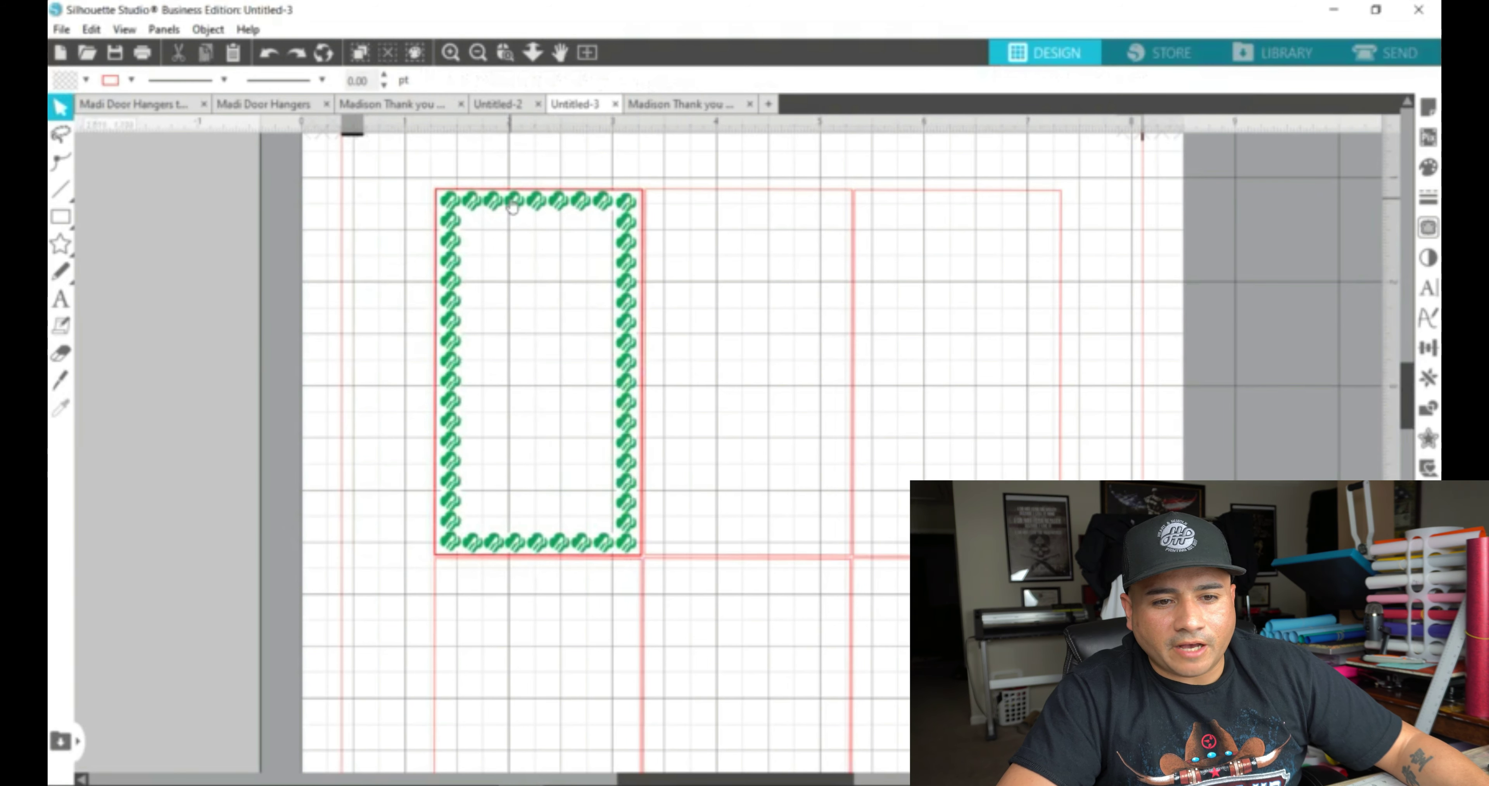
click(537, 203)
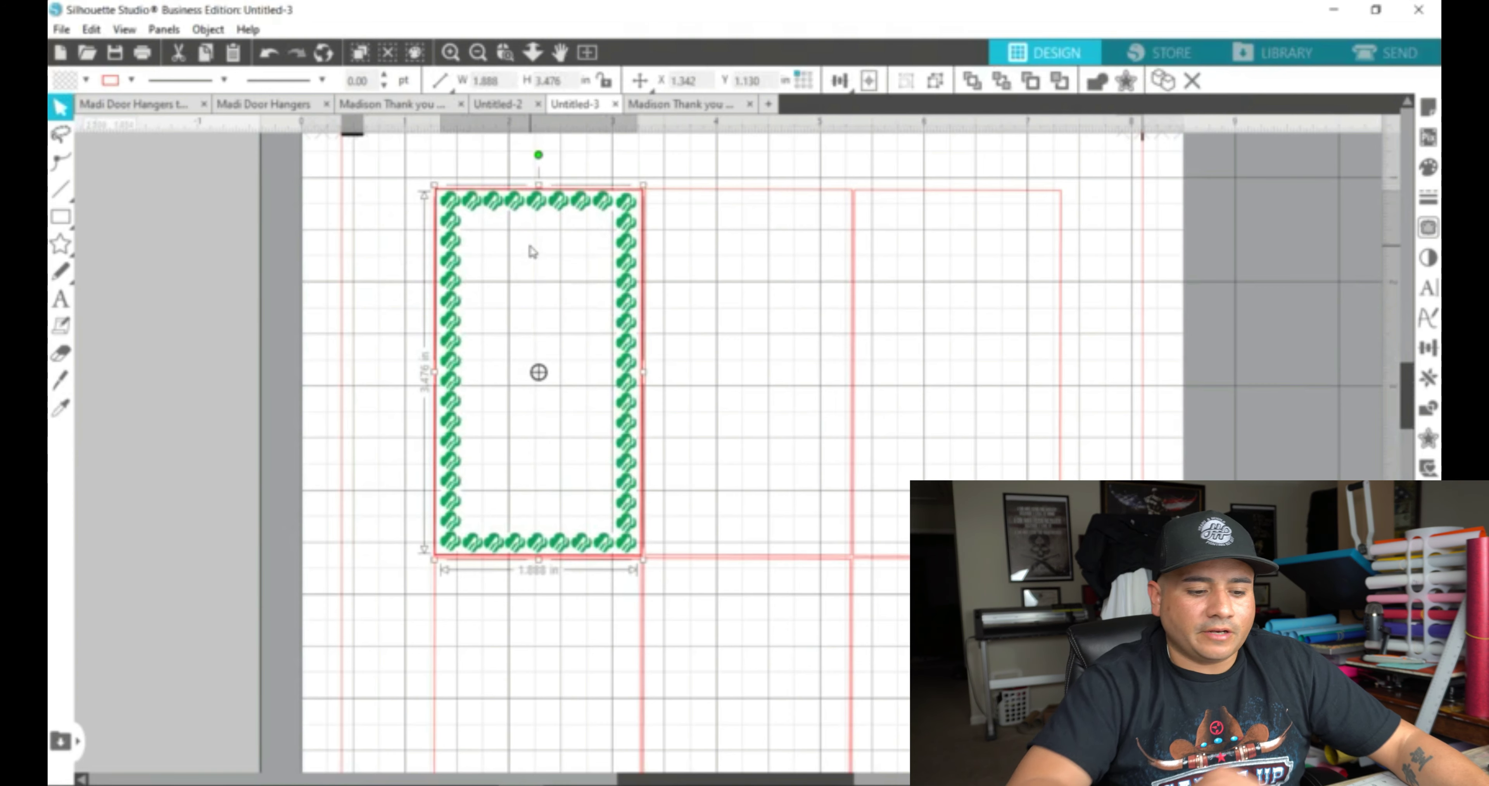
key(i)
key(ctrl+d)
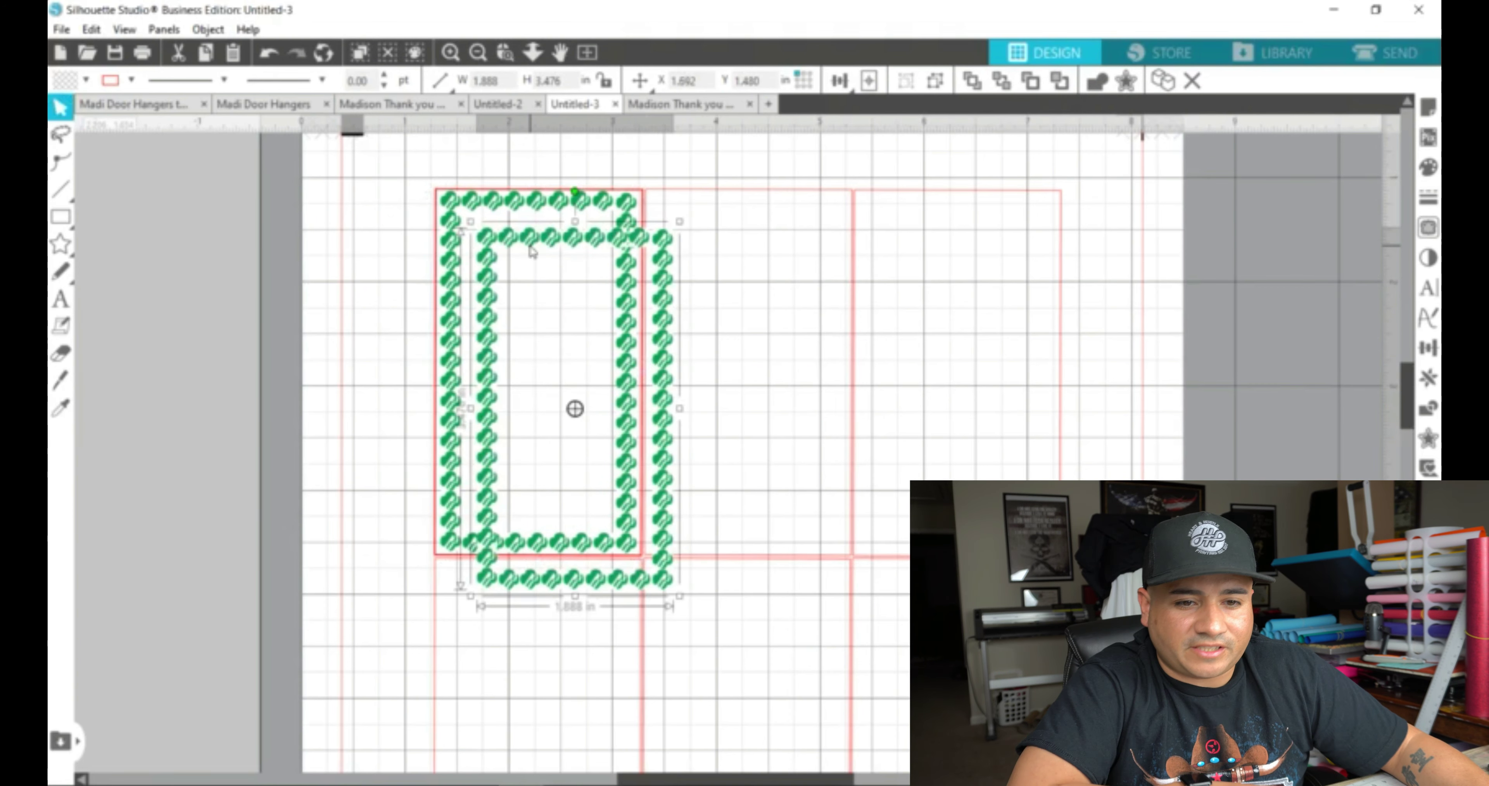
drag(527, 249, 702, 212)
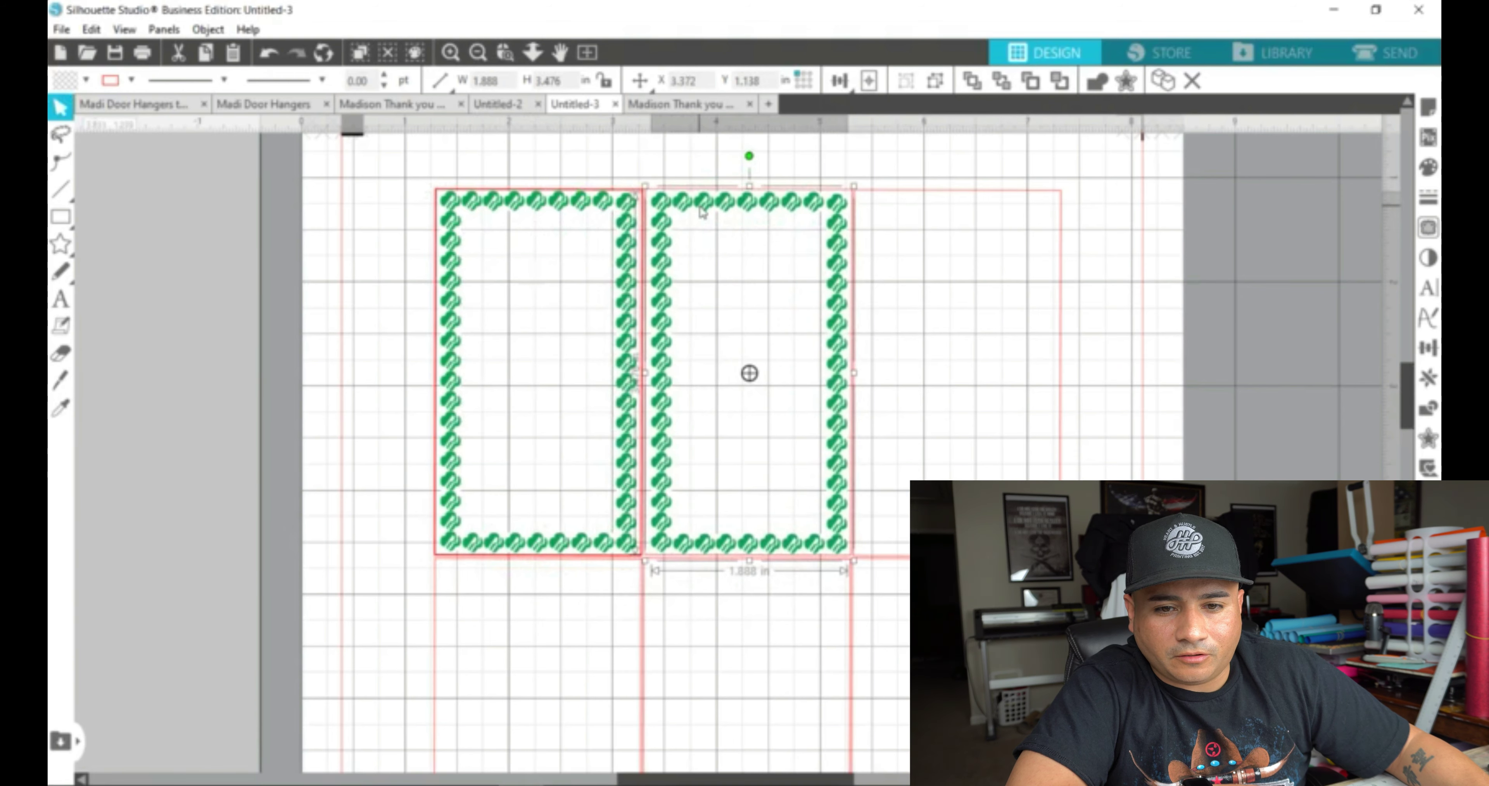
Step: Duplicate the trefoil border onto the third card in the top row
key(i)
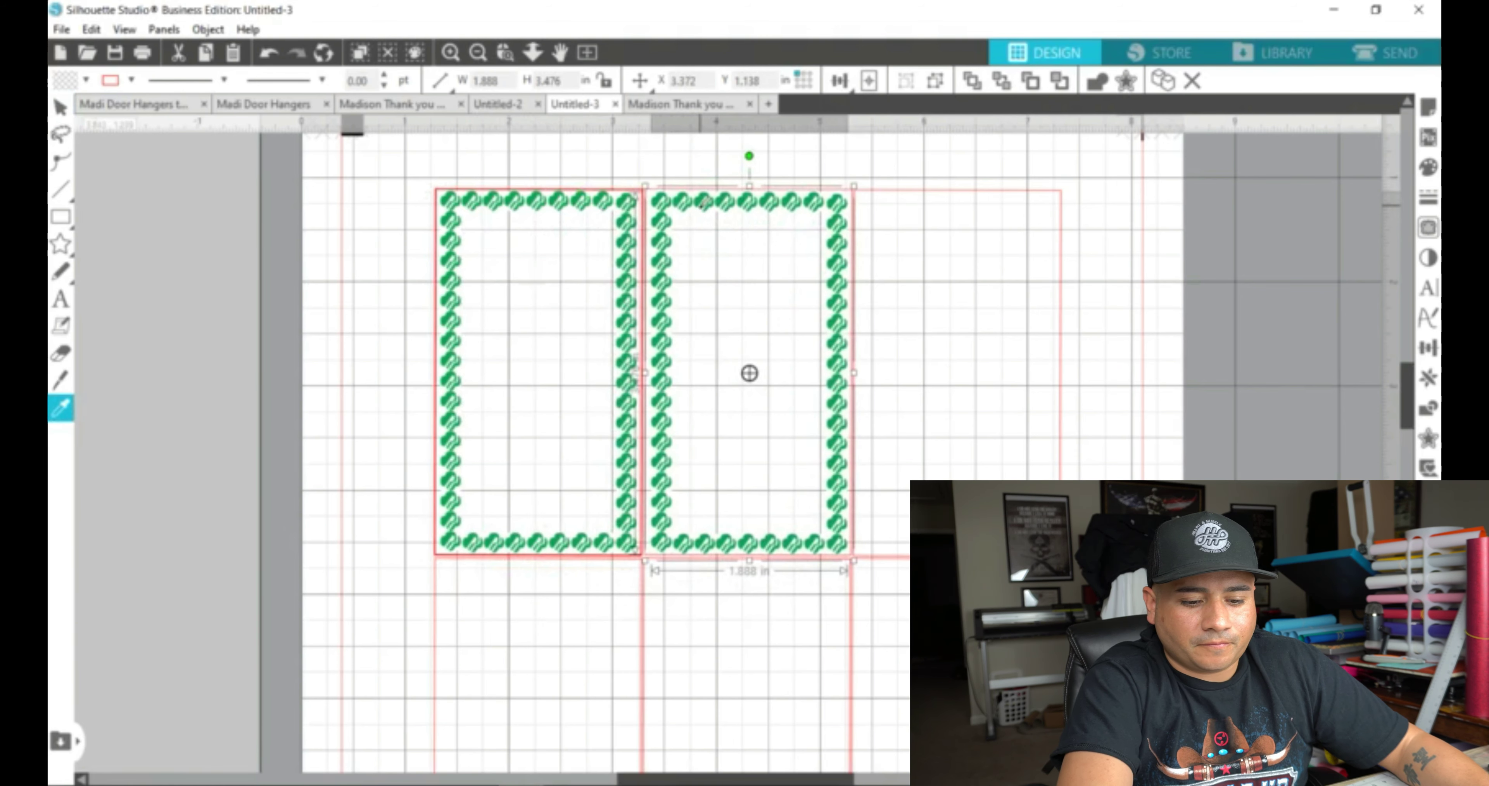
key(ctrl+v)
key(v)
drag(581, 272, 918, 206)
click(500, 257)
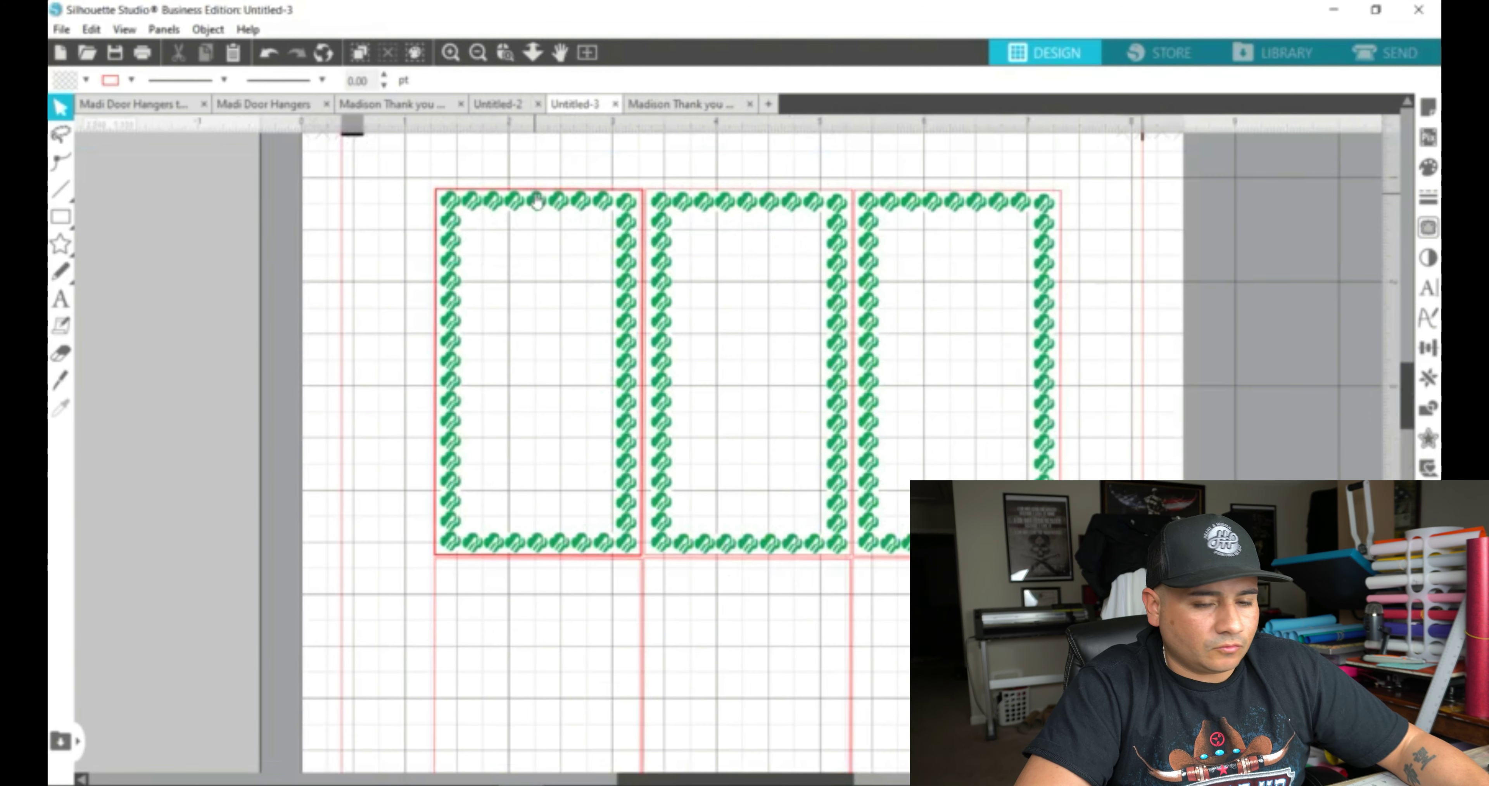
Step: Check the trefoil logo in Untitled-2 and try filling the first card's border in Untitled-3 with brown
click(499, 104)
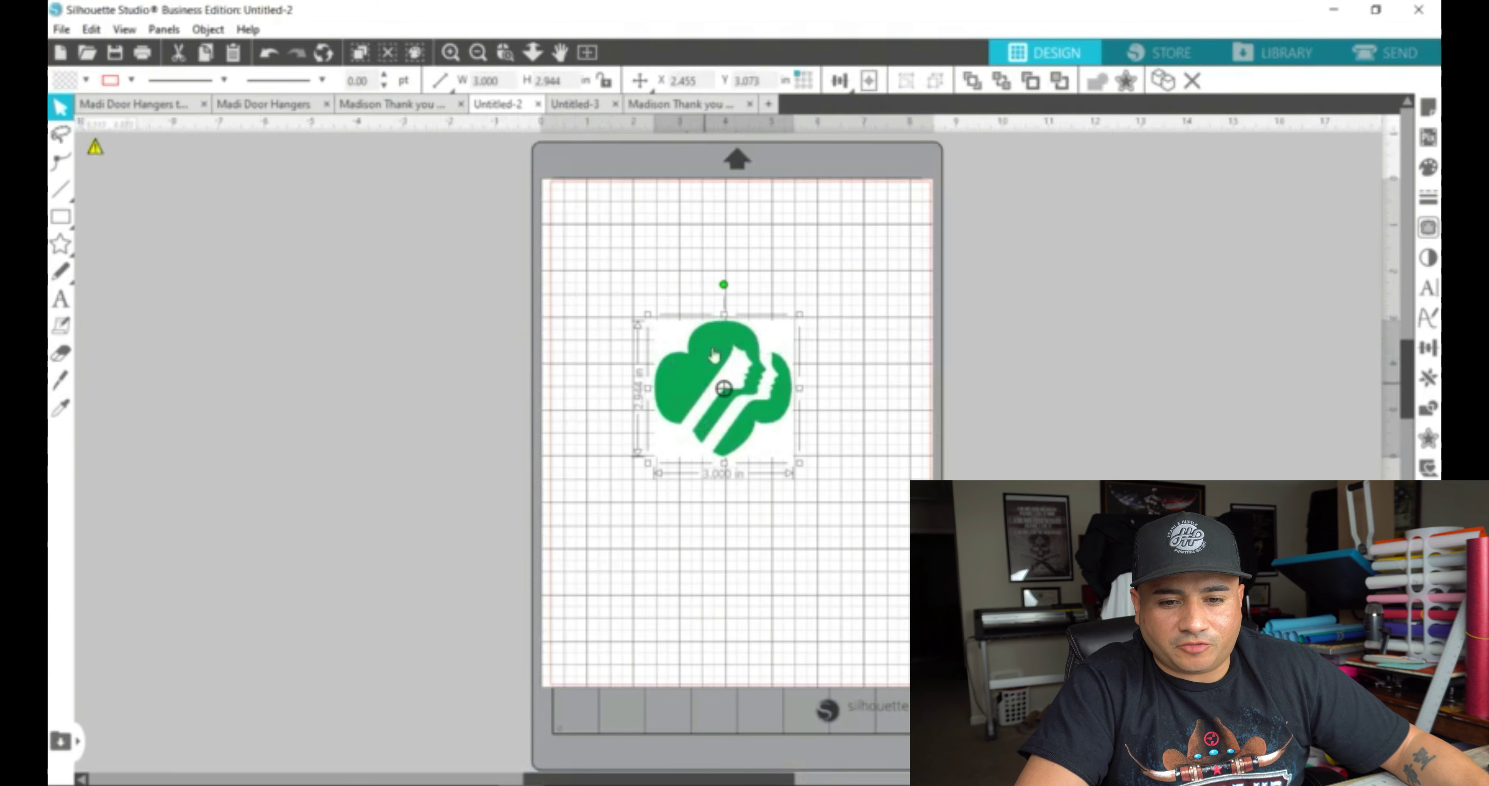
click(576, 105)
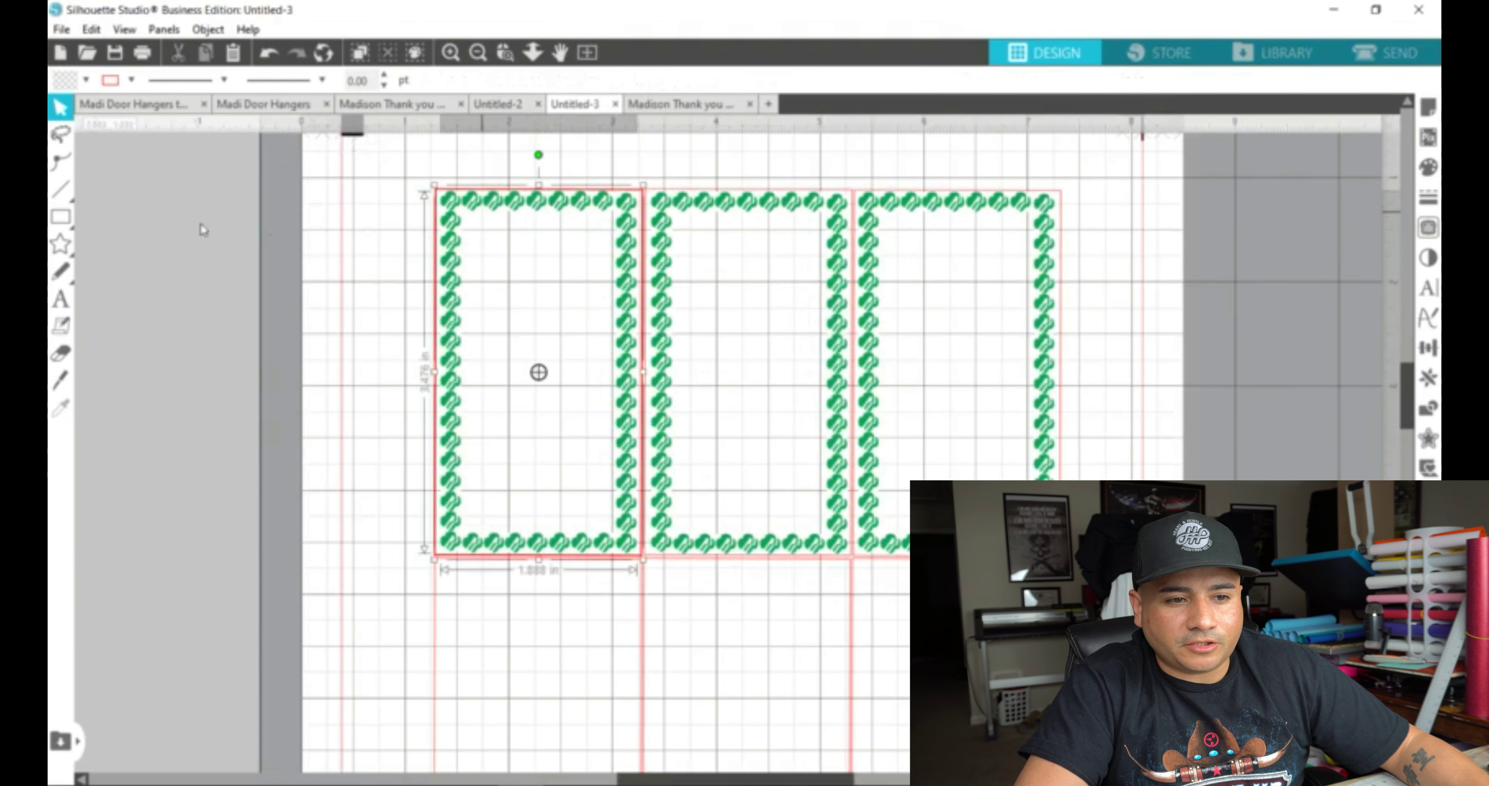
click(87, 81)
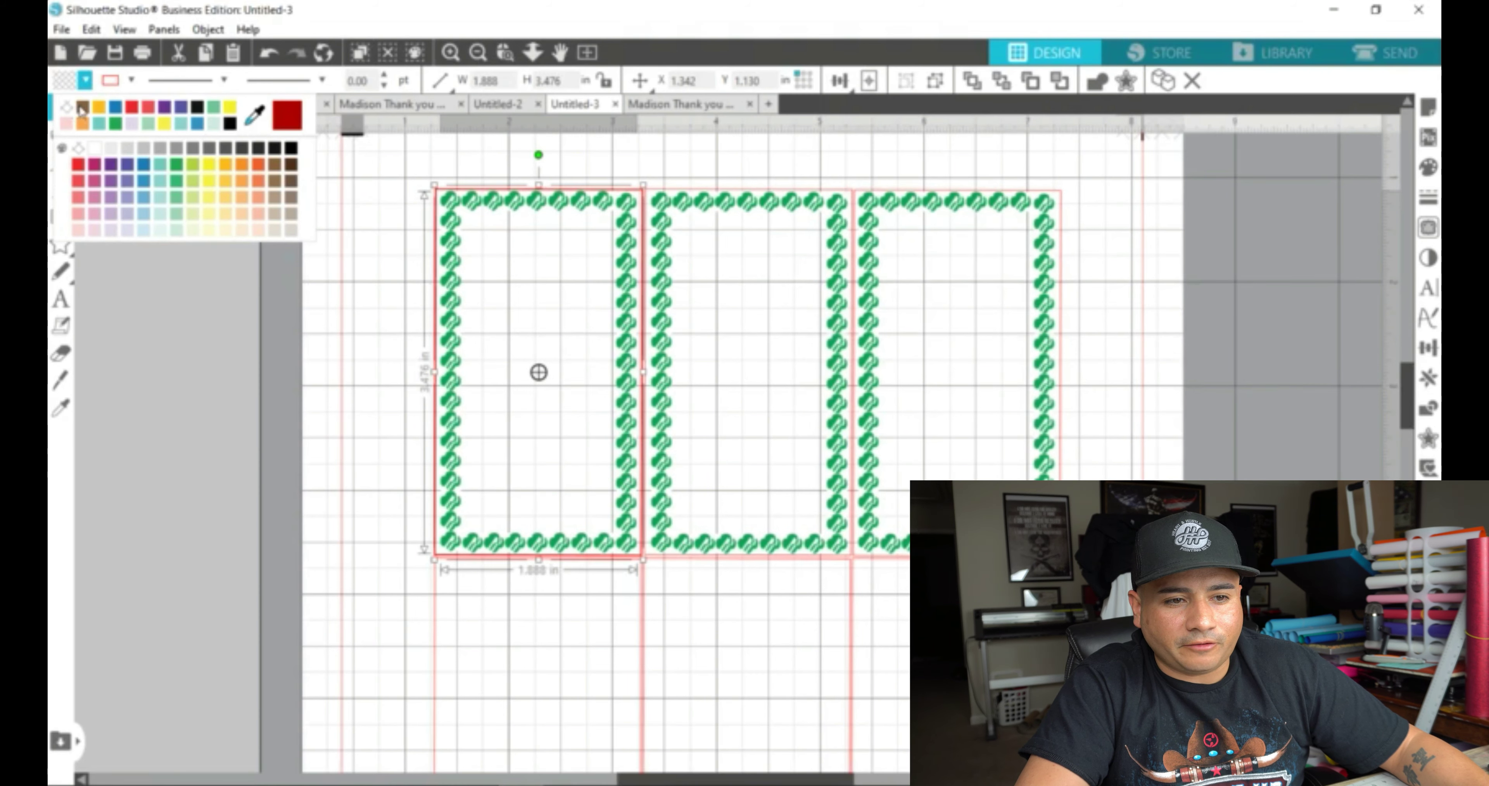
click(82, 108)
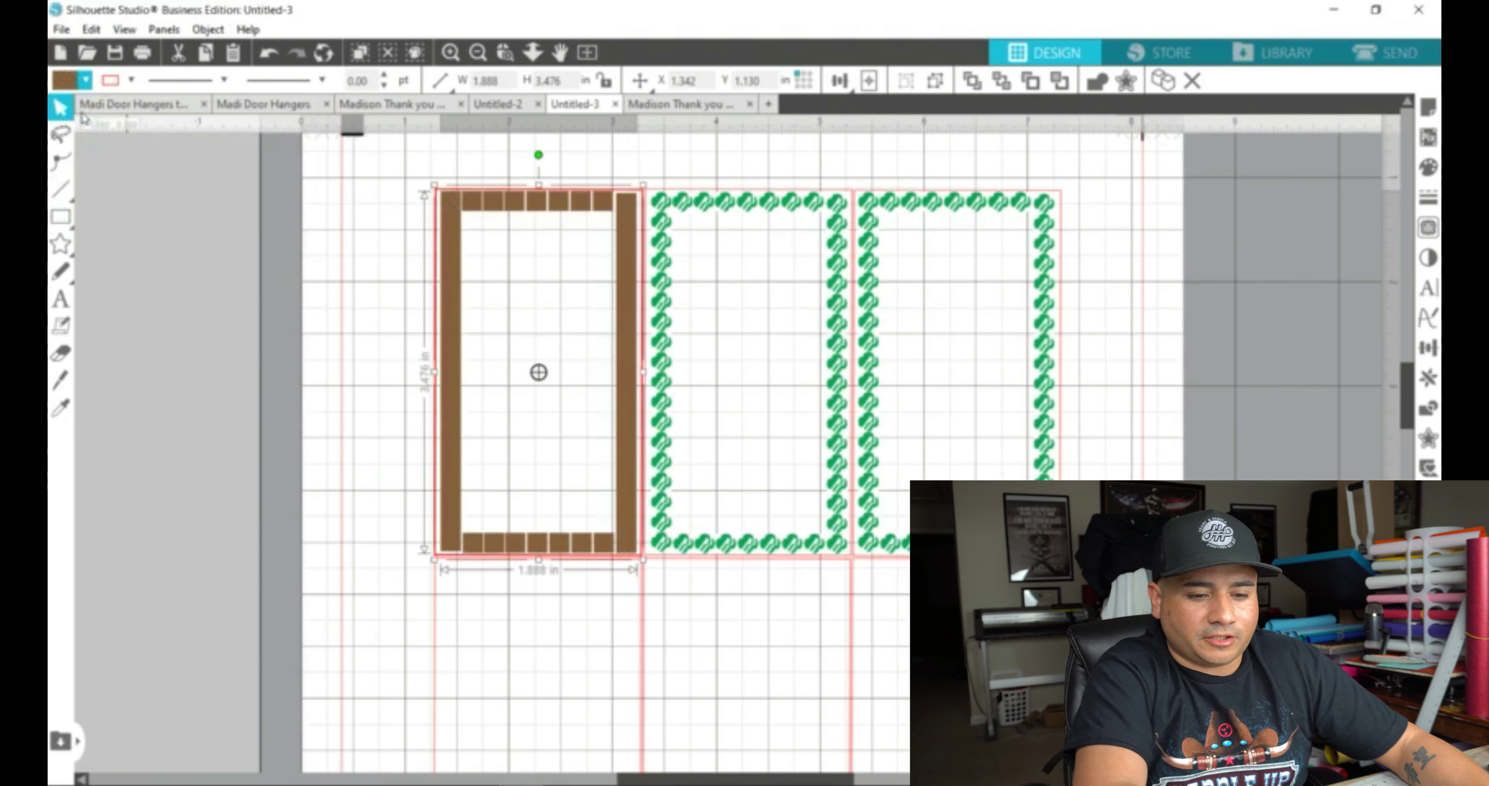
key(ctrl+z)
click(524, 230)
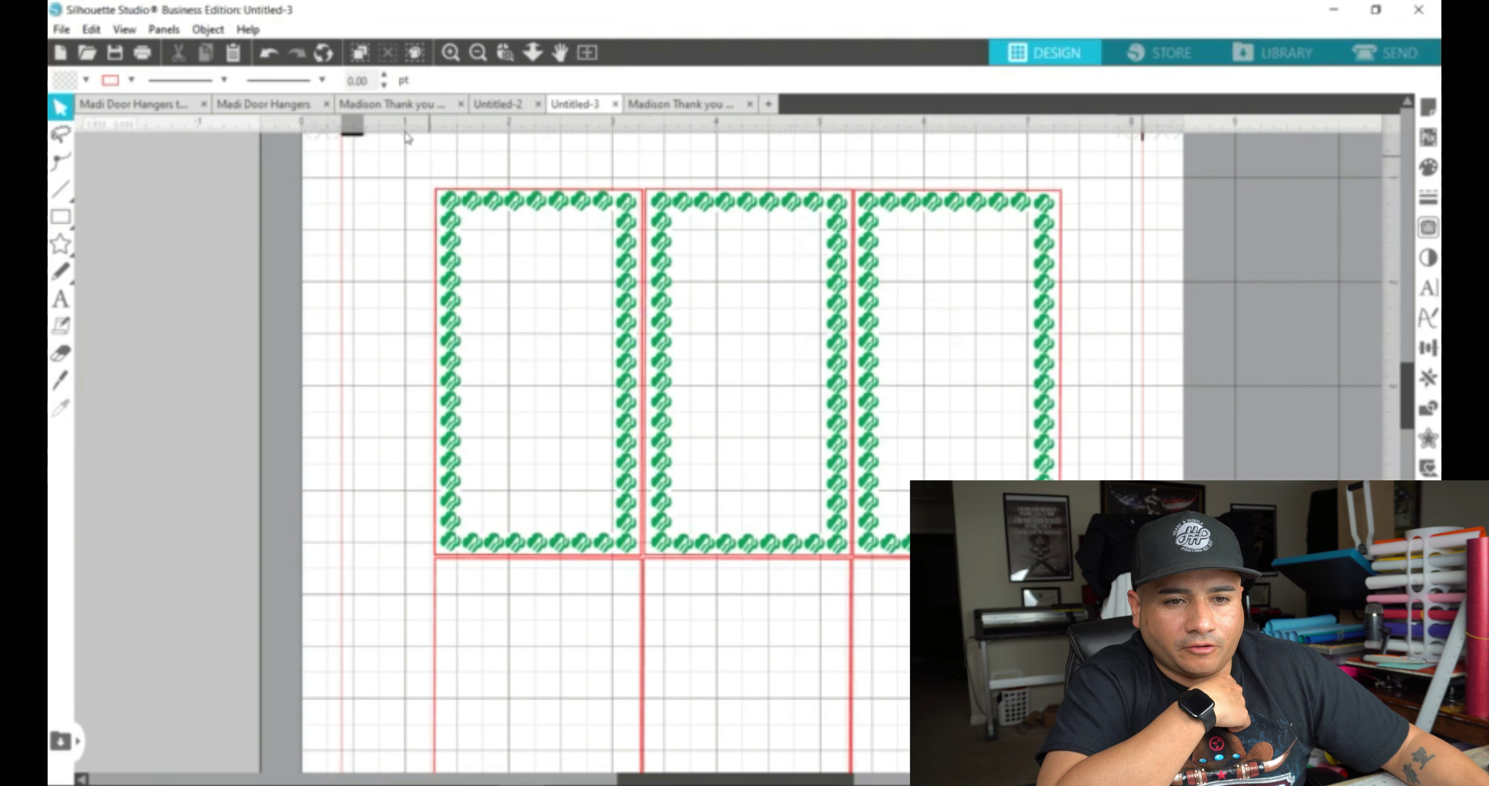
Step: Copy the "Girl Scouts" title from the thank you card front document and place it at the top of Untitled-3's first card
click(397, 104)
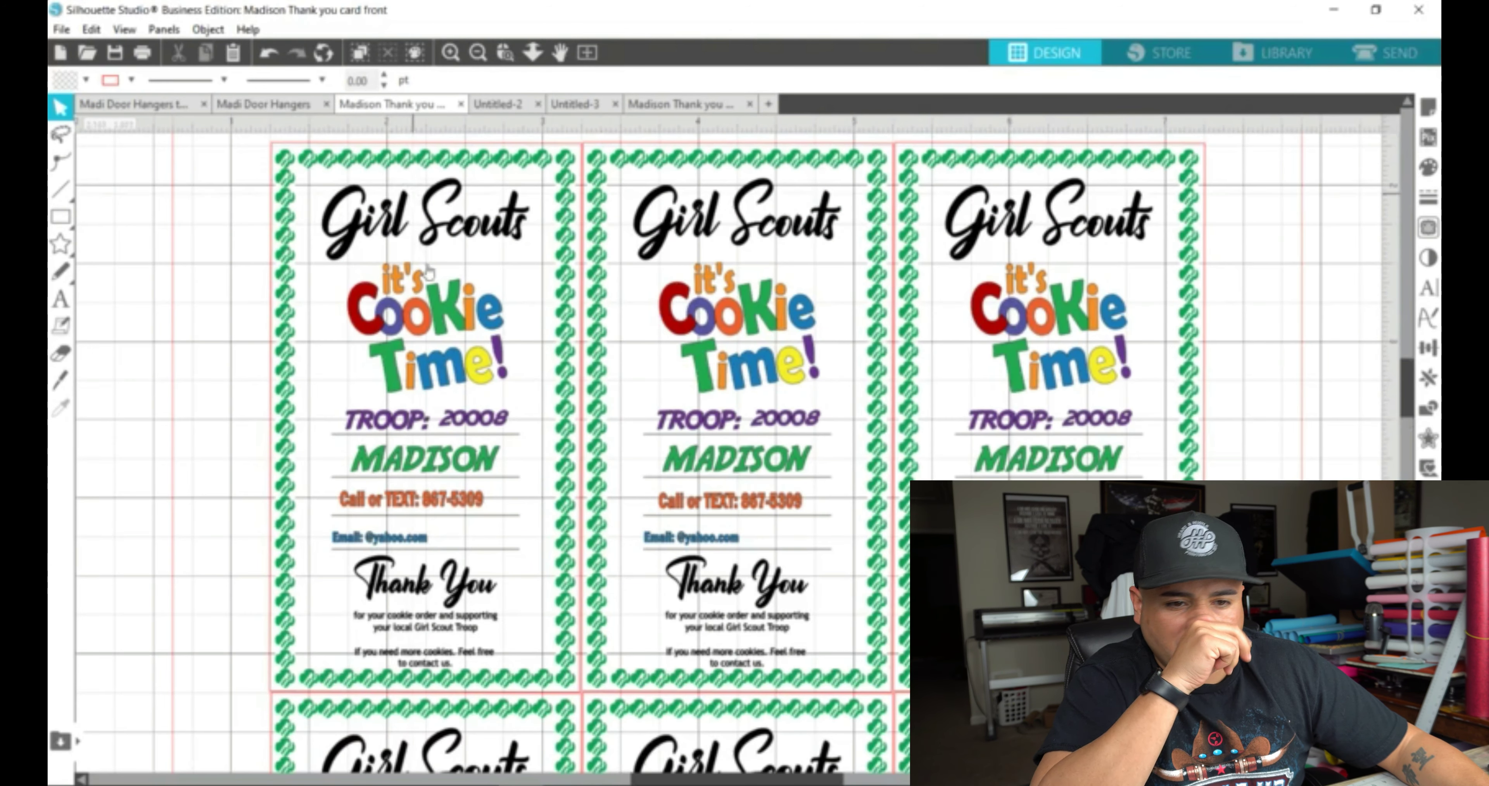
click(350, 245)
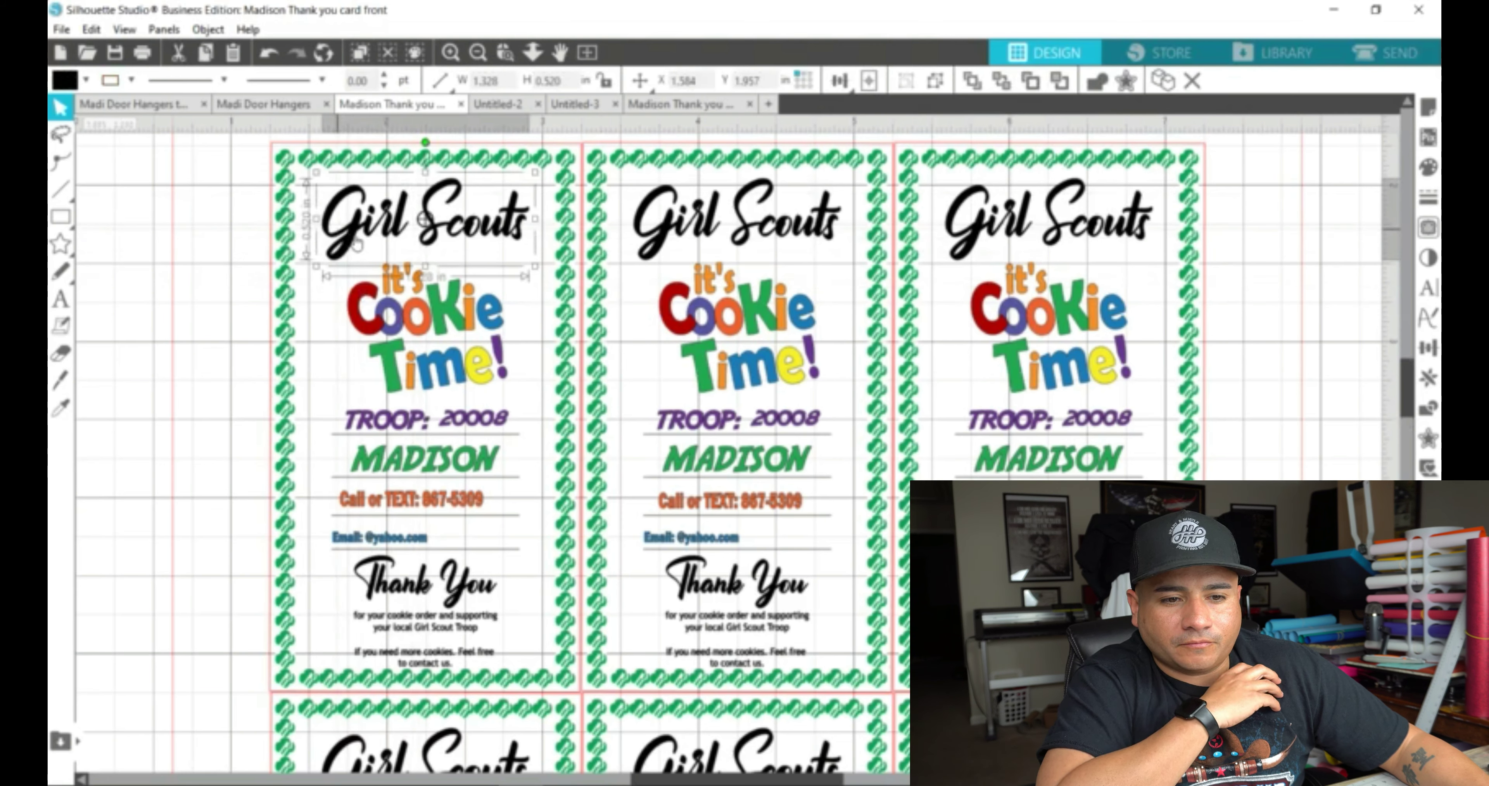
key(i)
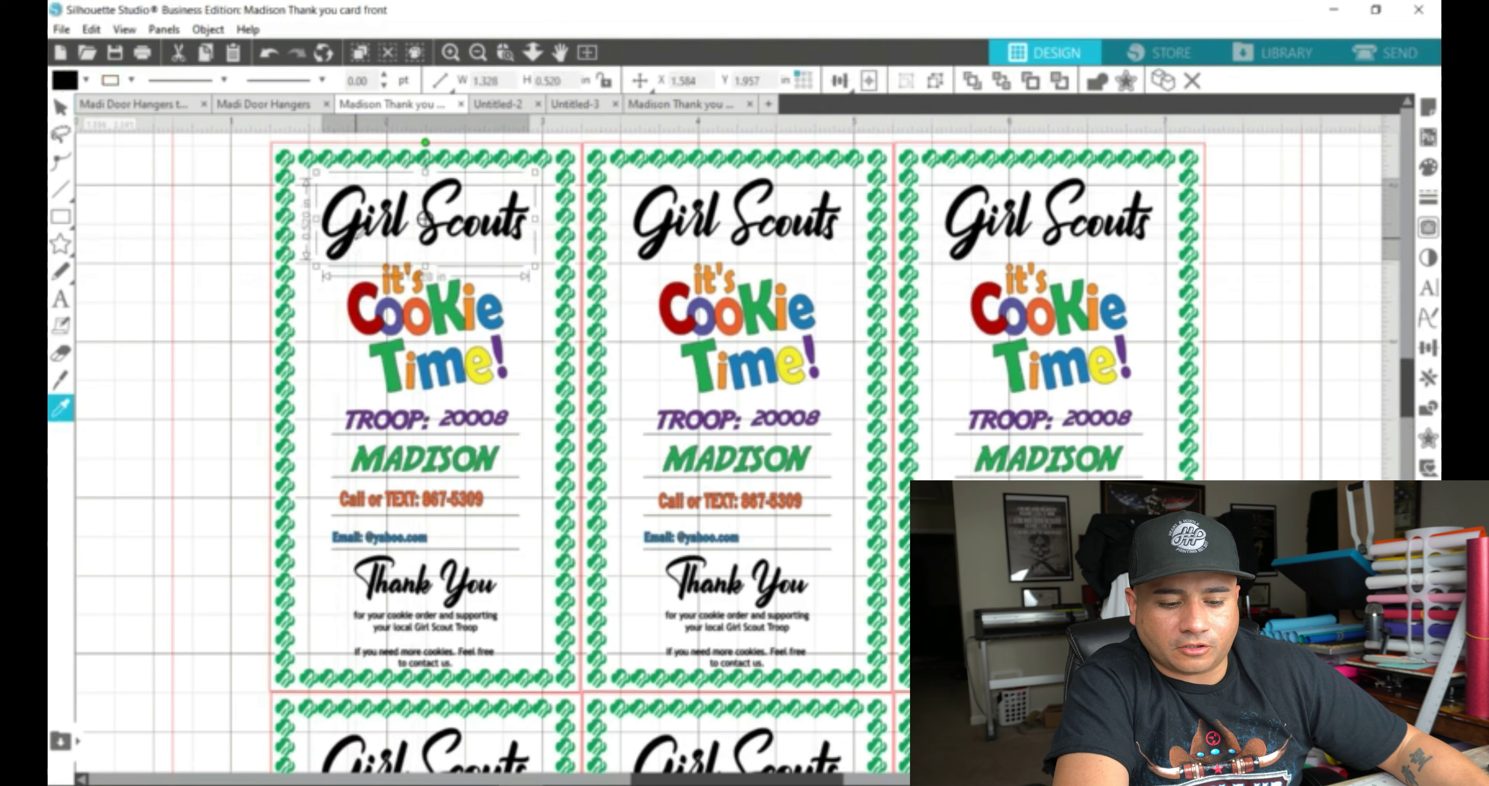
click(590, 105)
key(ctrl+v)
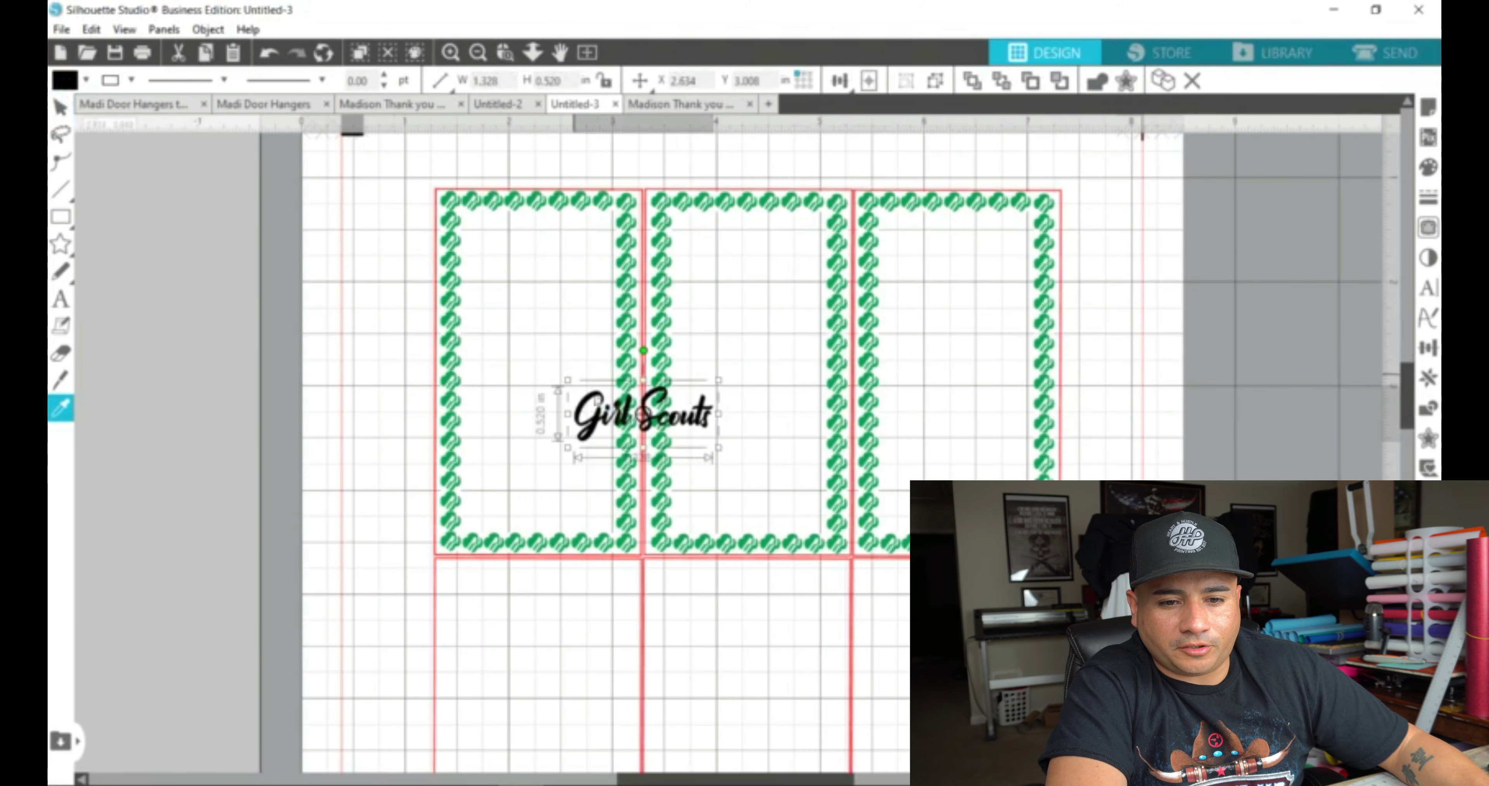
key(v)
drag(543, 333, 482, 232)
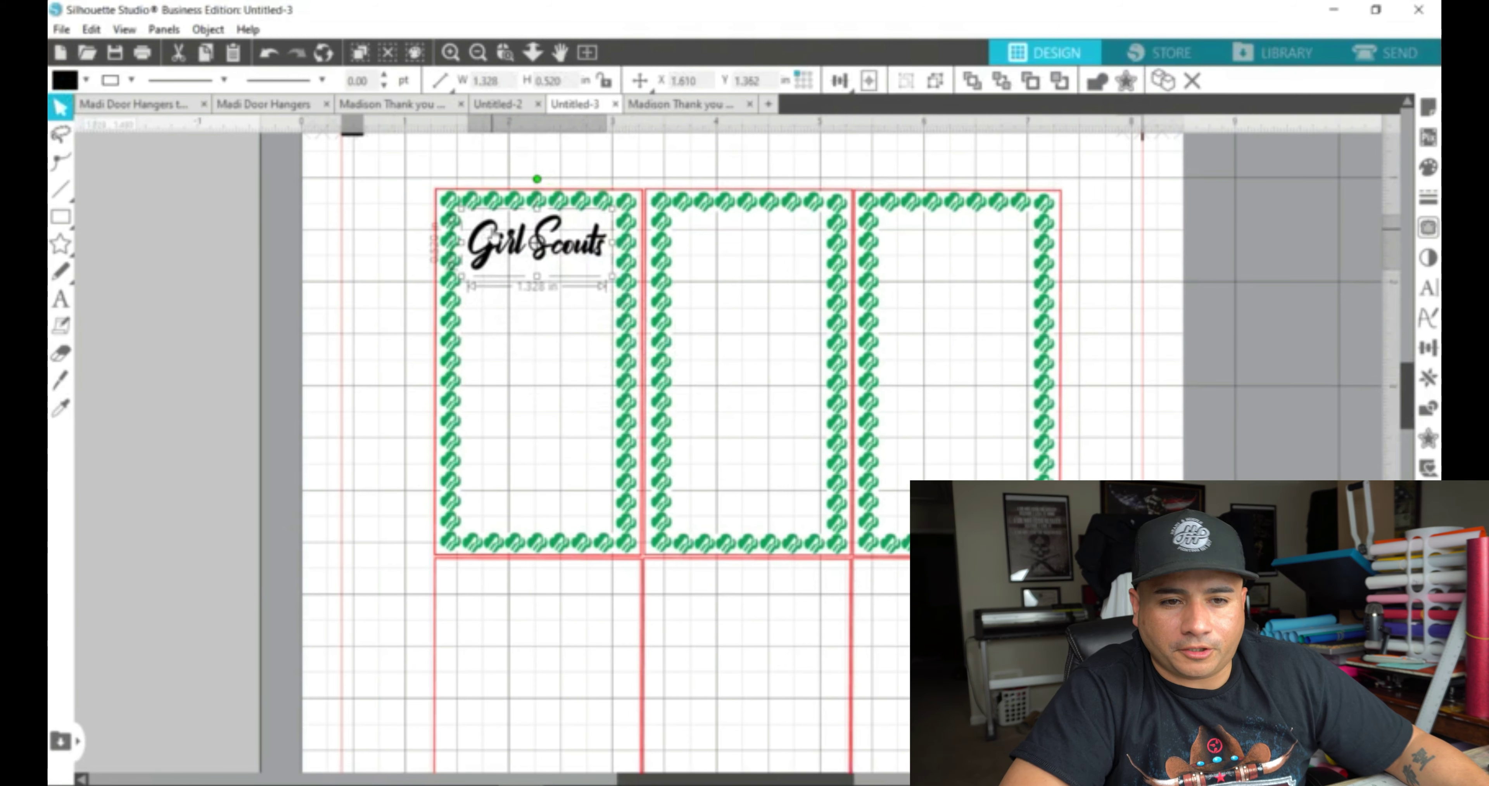
Step: Copy the "it's Cookie Time!" artwork and all text below it from the thank you card front onto Untitled-3's first card, below the title
click(388, 105)
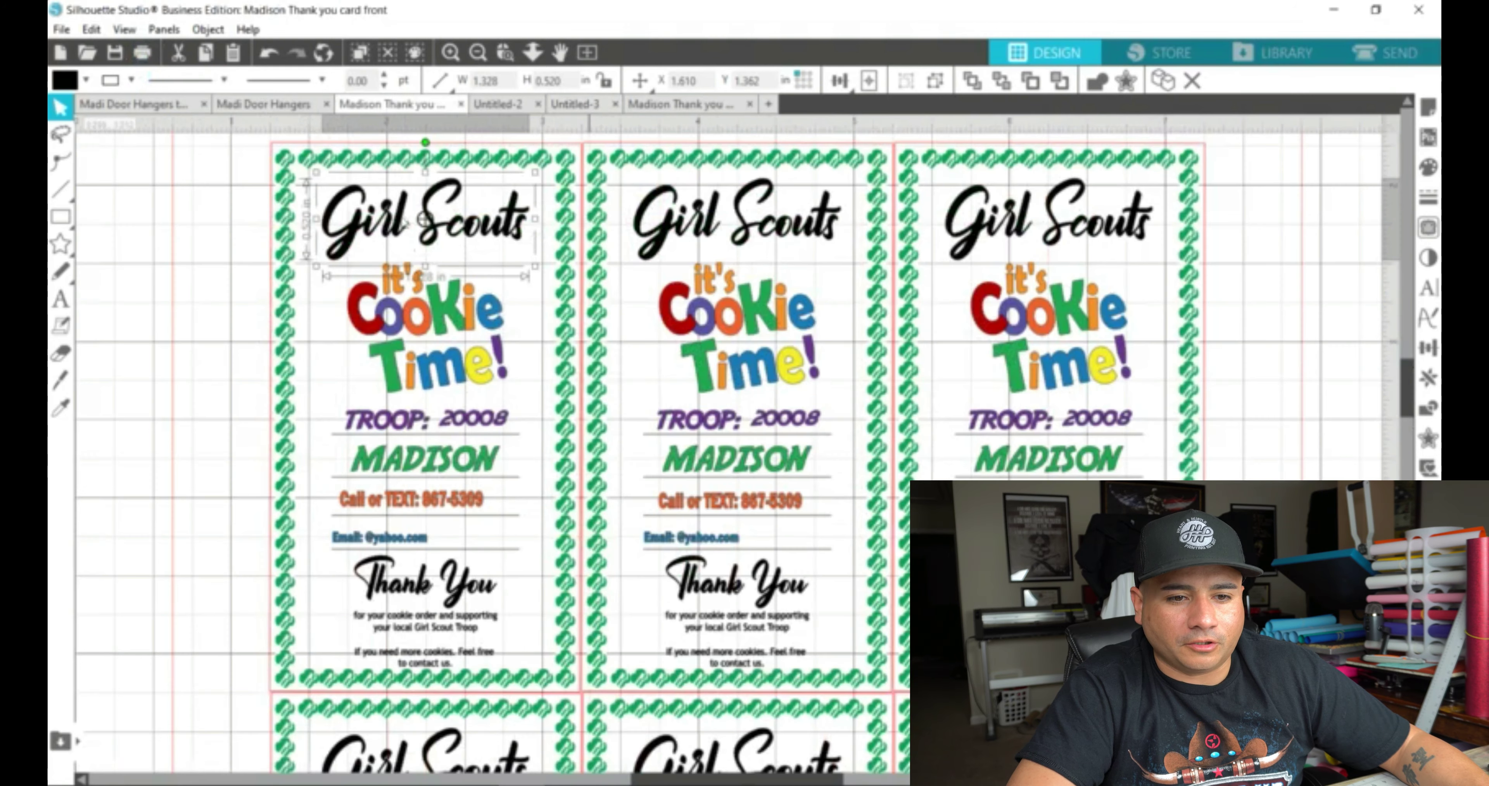
scroll(390, 353, down, 4)
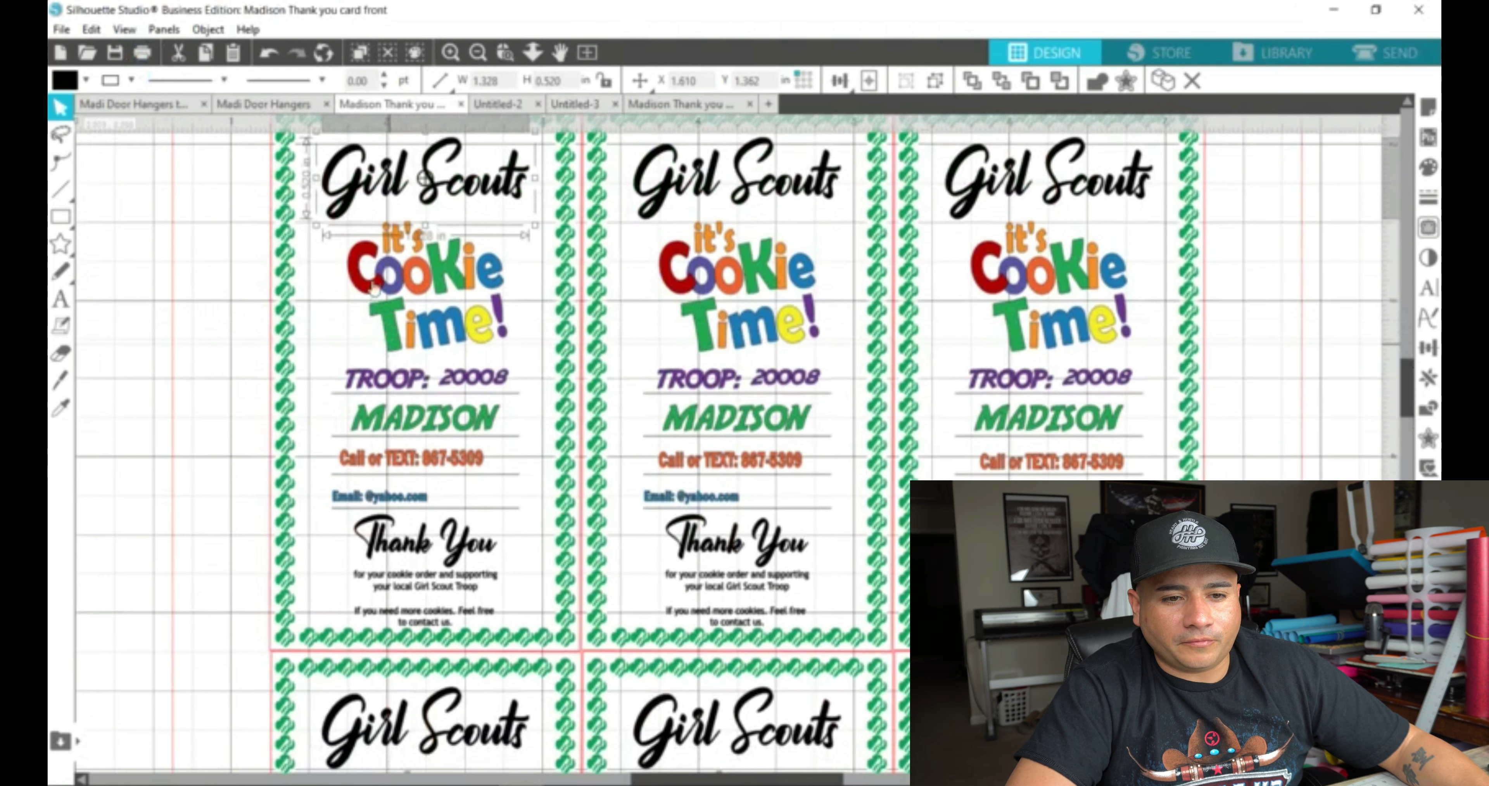
click(423, 252)
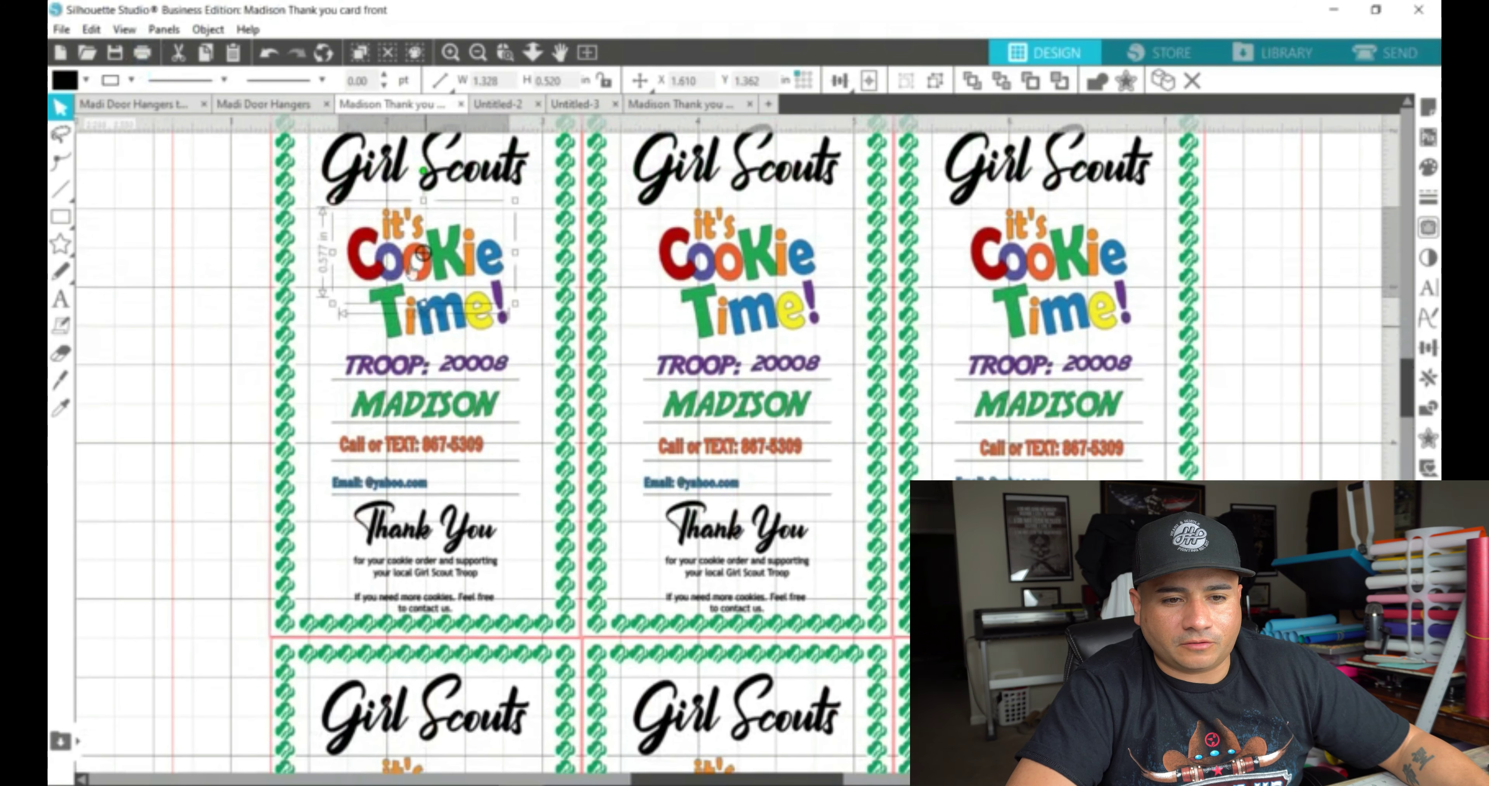
click(344, 327)
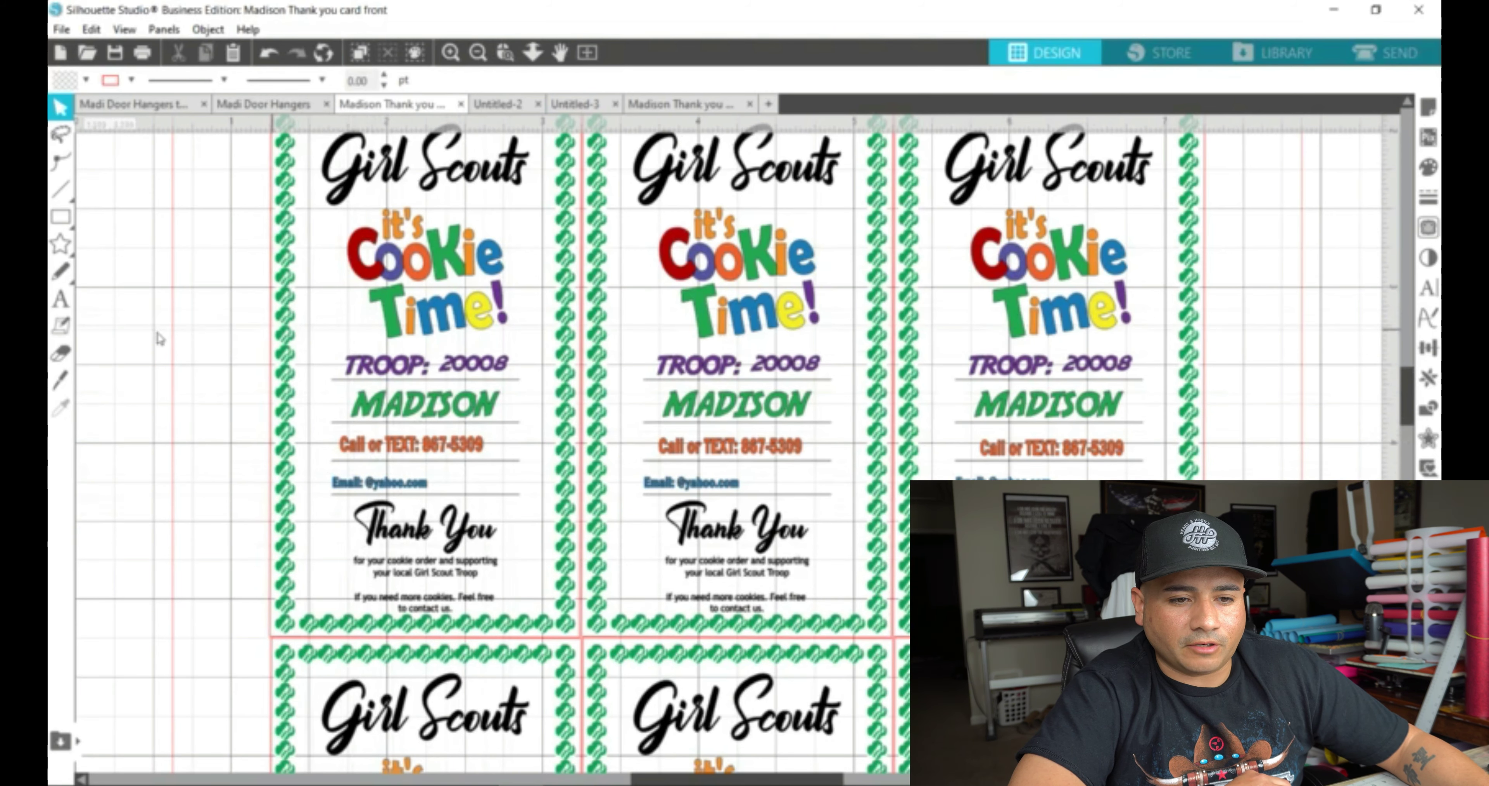
click(402, 223)
drag(313, 179, 516, 619)
click(576, 104)
click(61, 408)
key(ctrl+v)
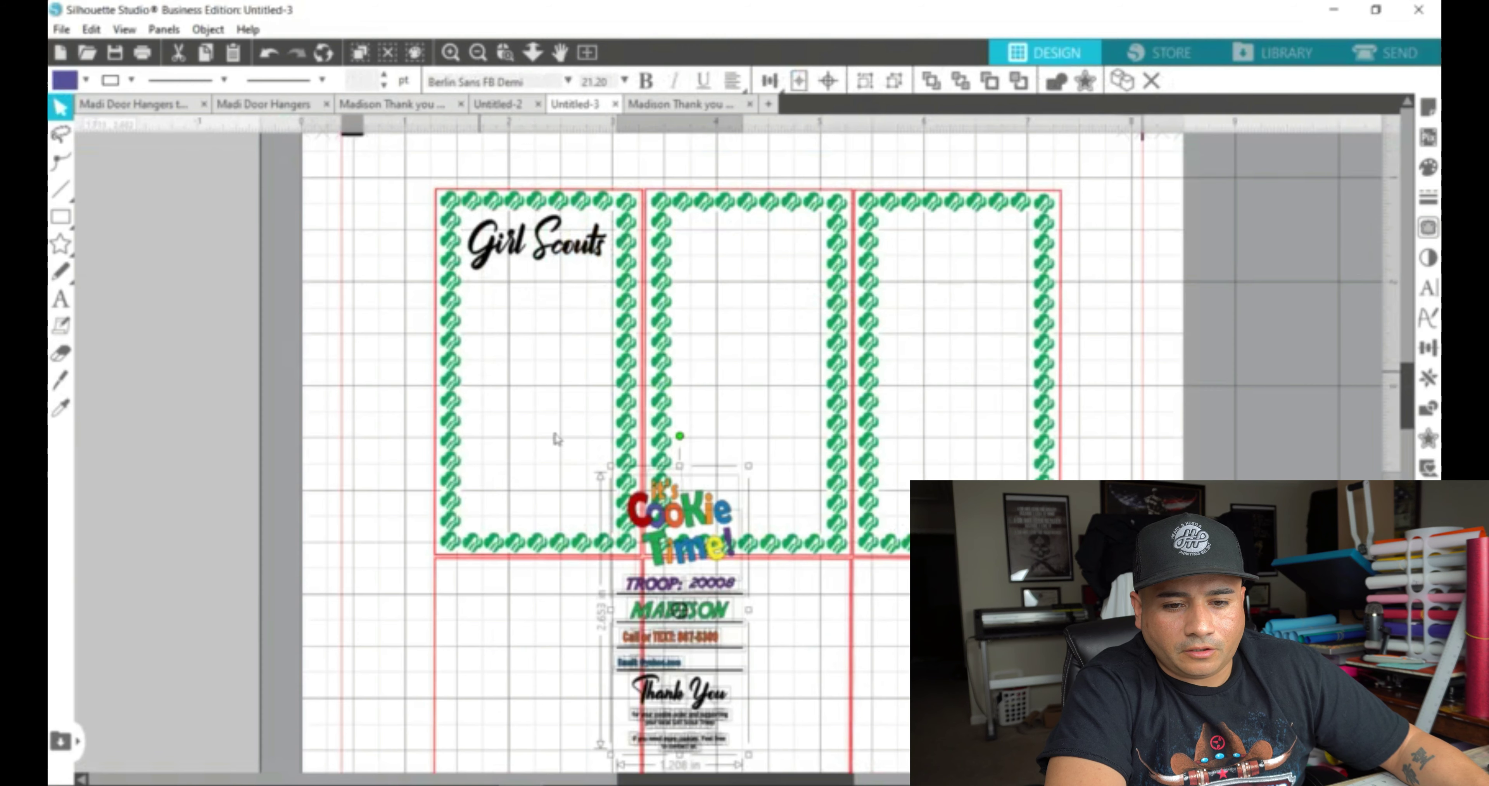
drag(637, 507, 504, 291)
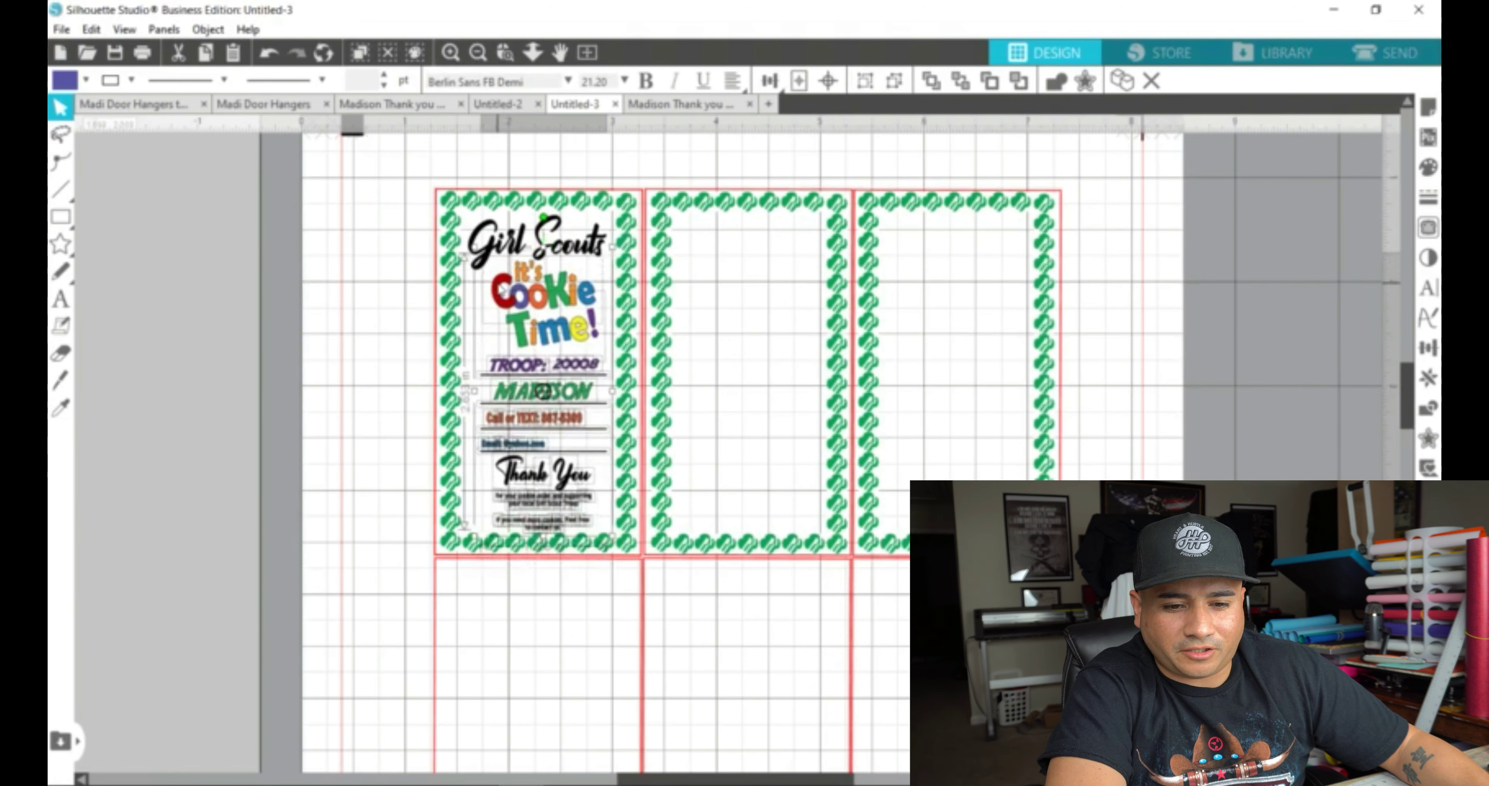
click(389, 244)
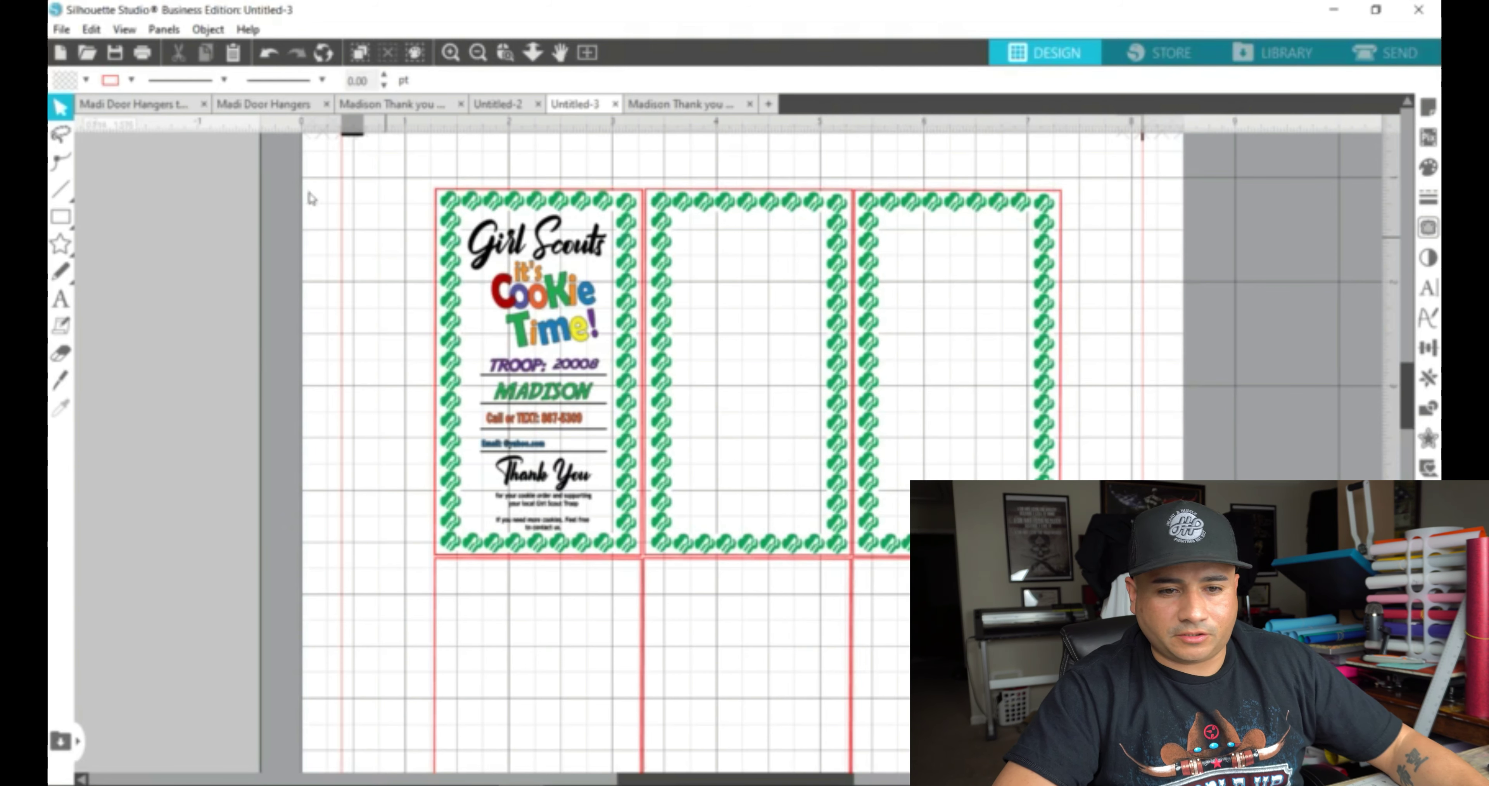
Step: Duplicate all of the first card's lettering and artwork inside the borders of the second and third cards
click(466, 225)
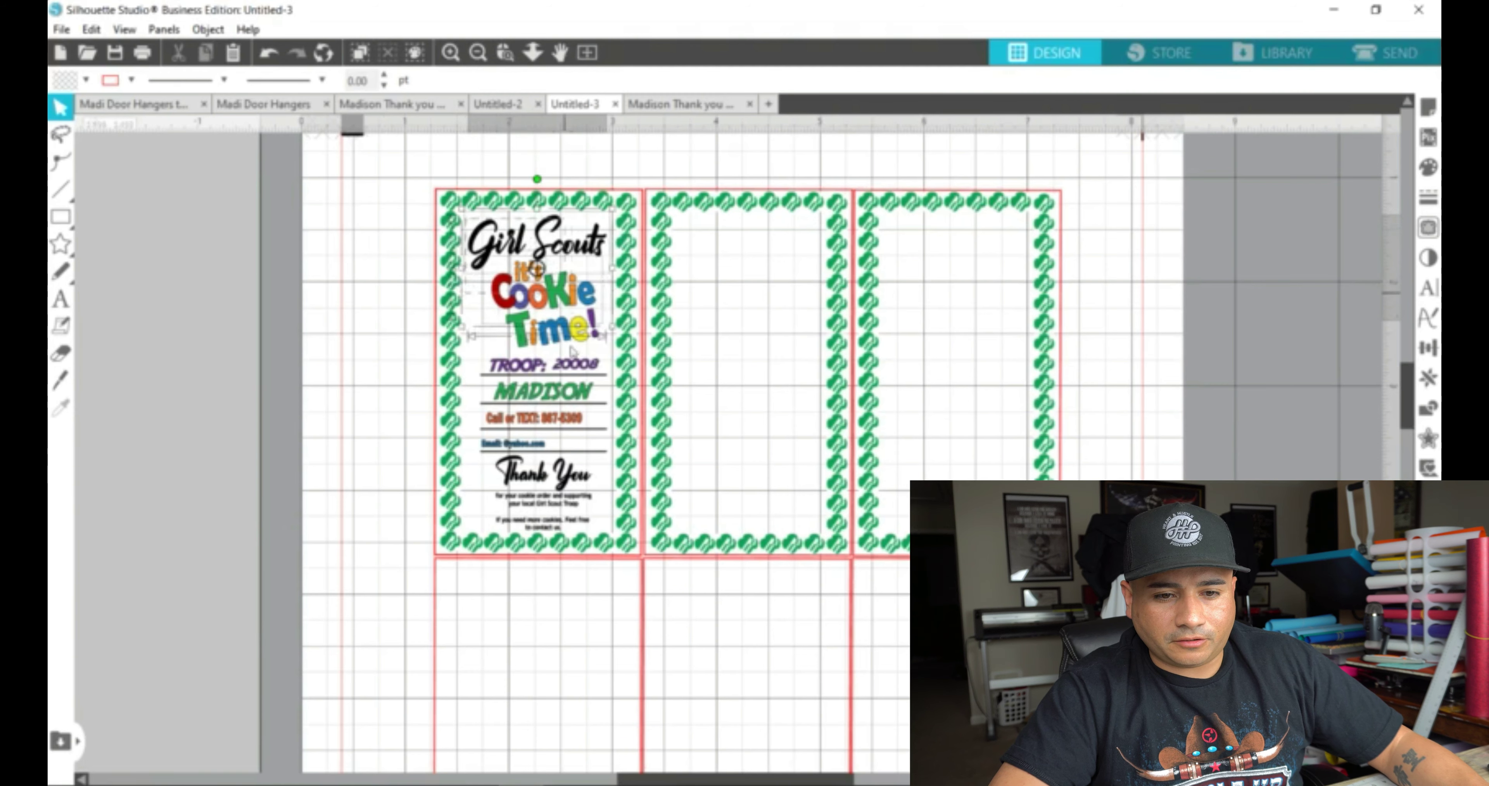
shift+click(593, 529)
key(i)
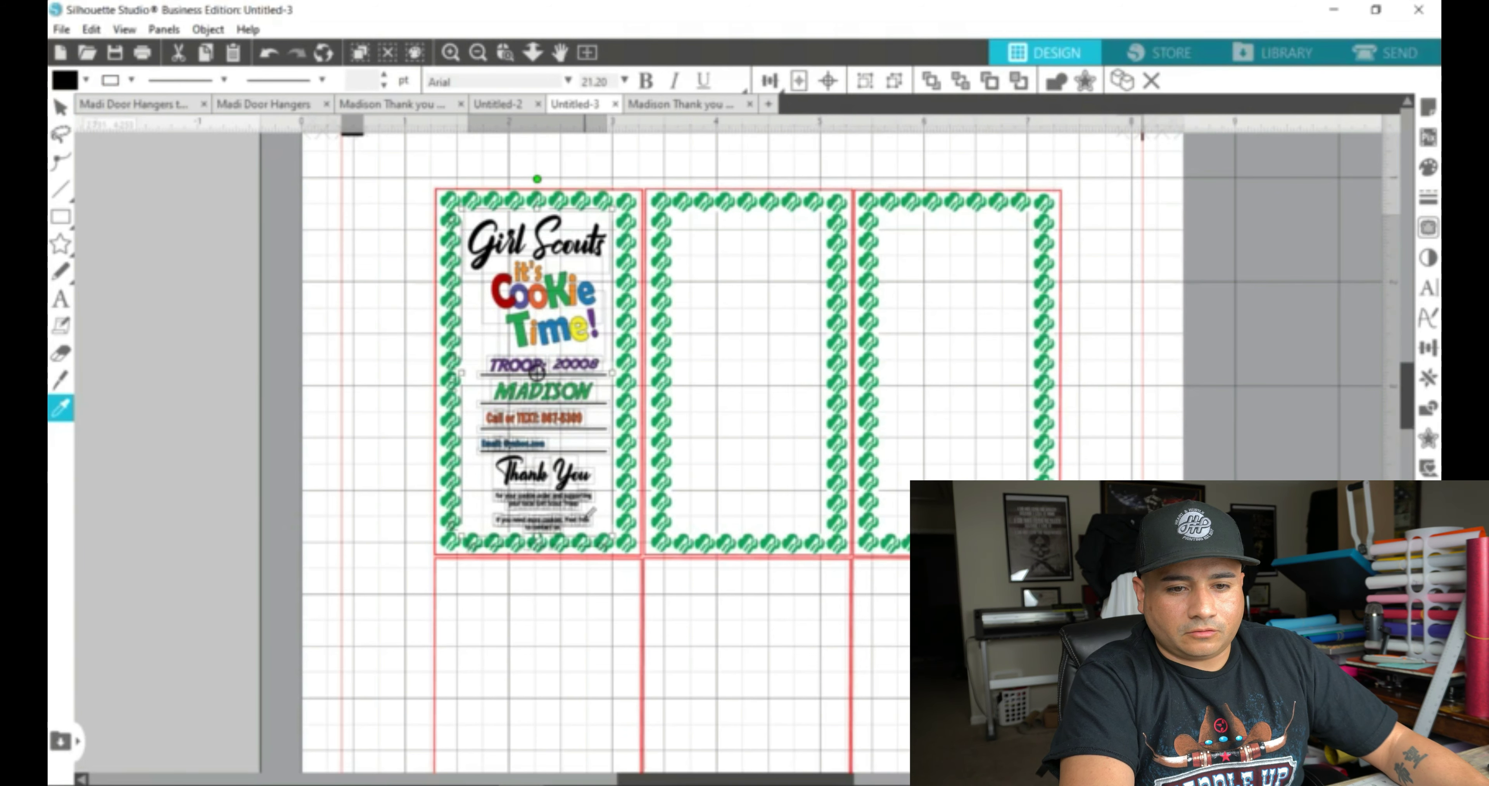
drag(536, 373, 748, 373)
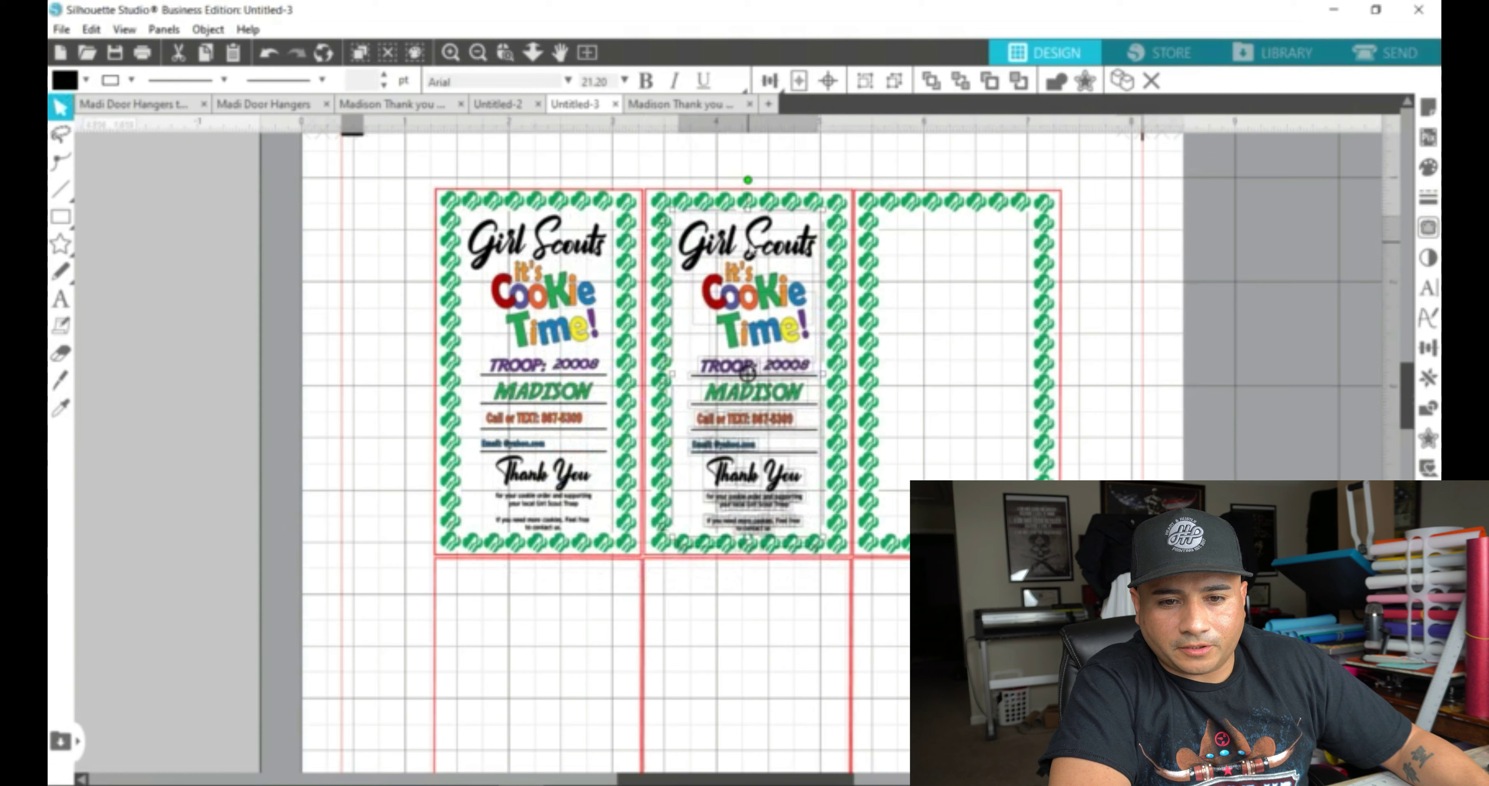
click(728, 174)
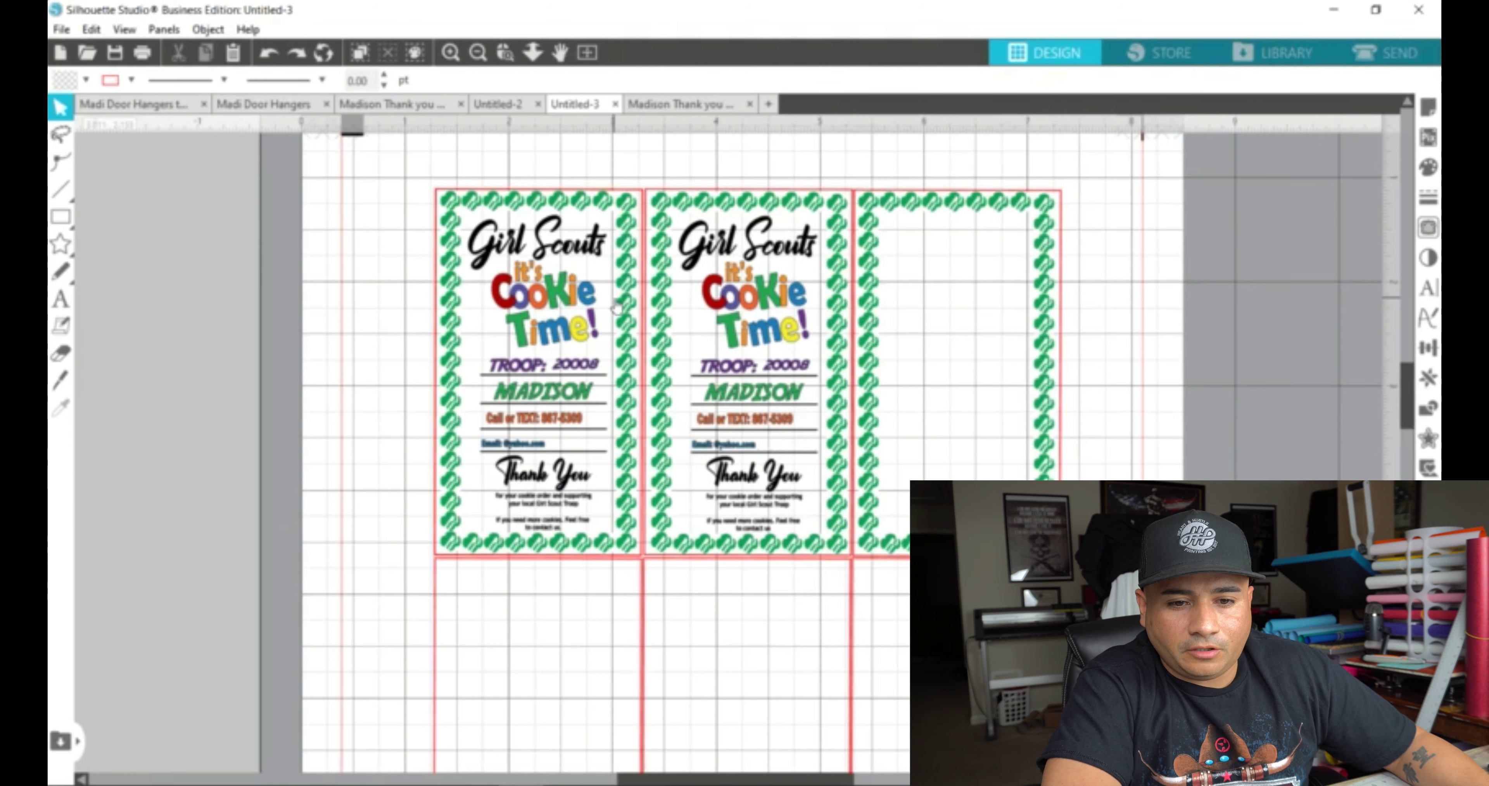
key(ctrl+v)
drag(646, 481, 952, 371)
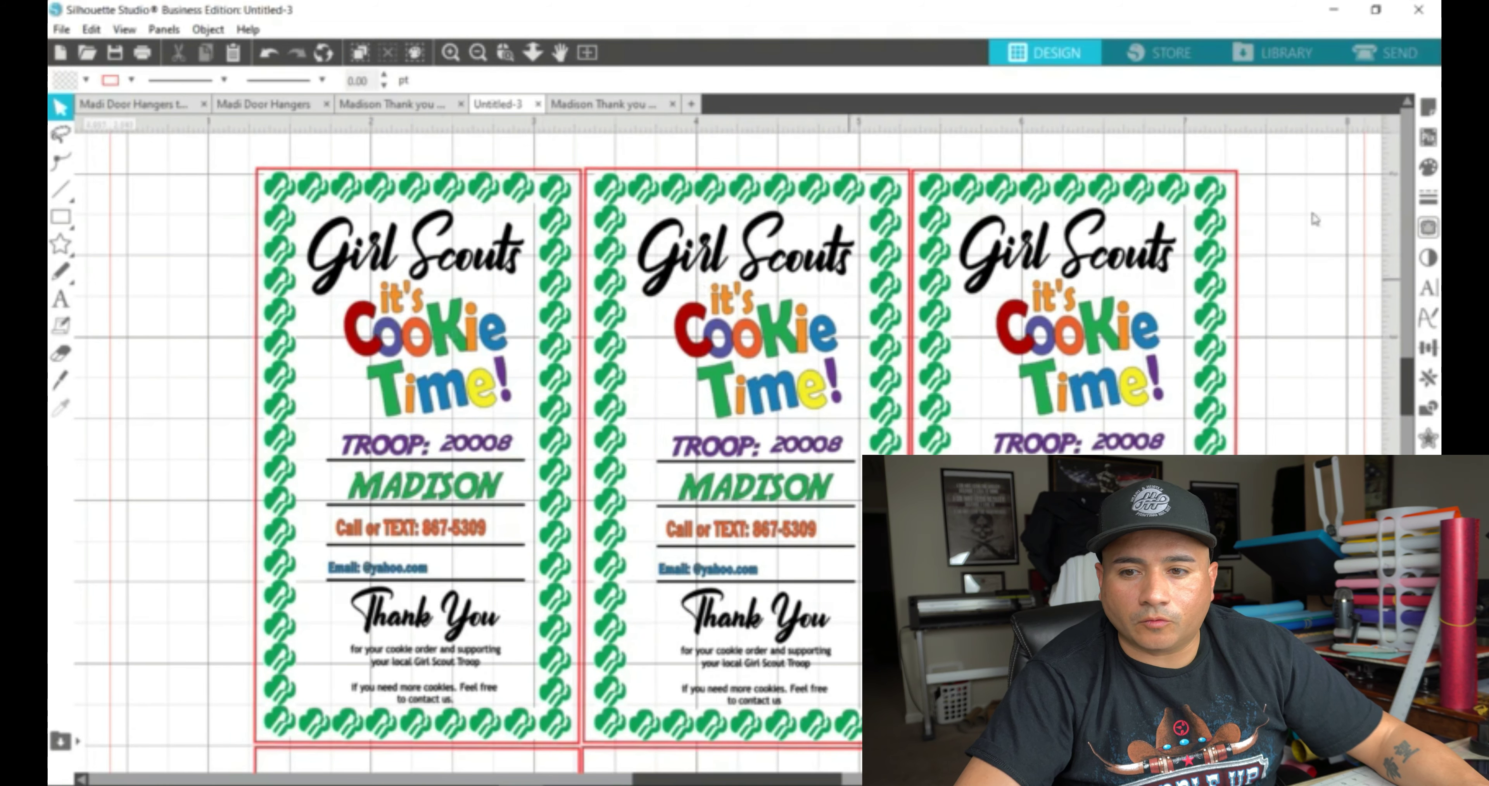
Step: Open the cut setup, switch to assigning cuts by line color, and inspect the cut lines around the cards' text
click(1398, 58)
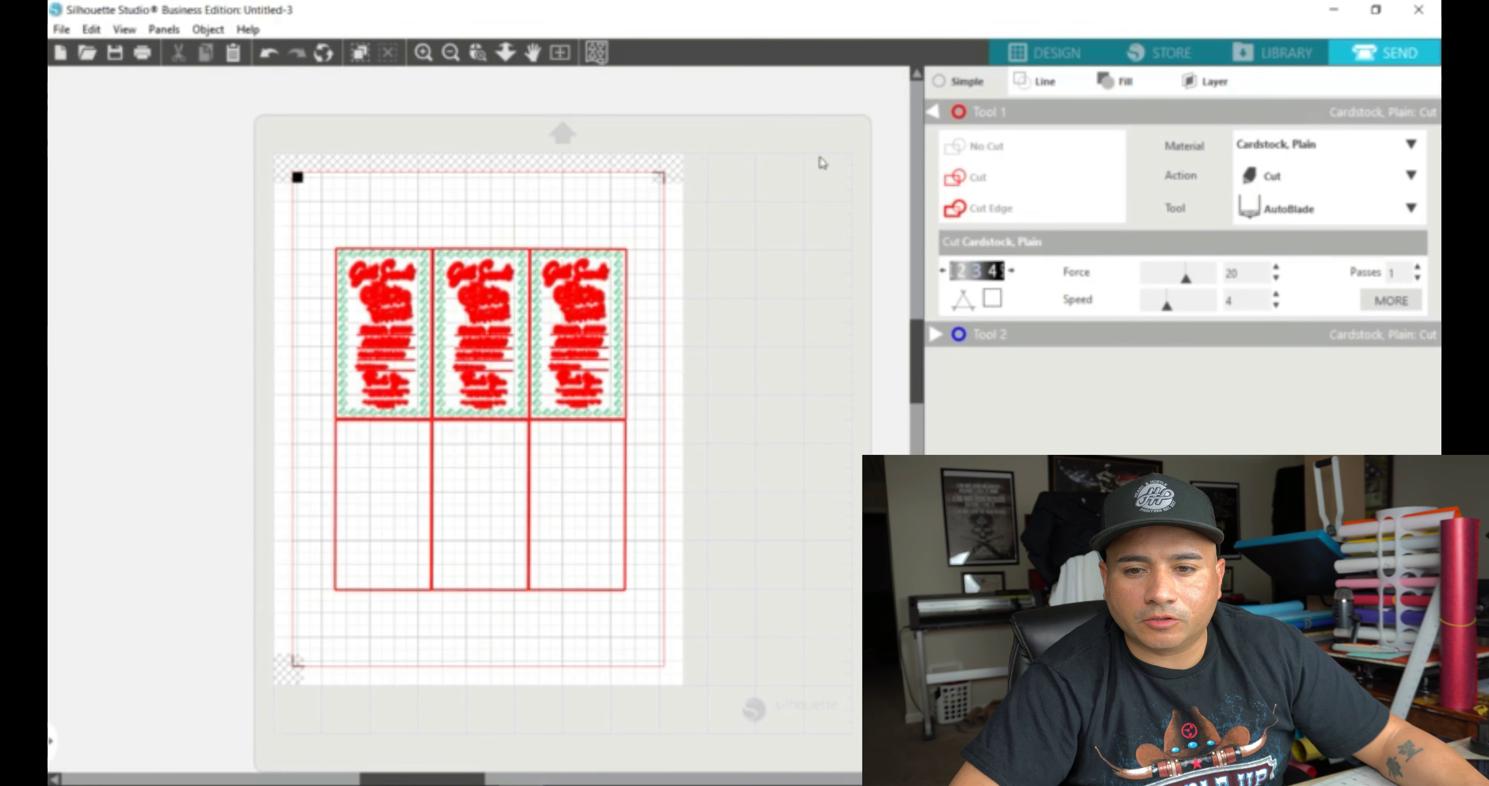
click(1045, 82)
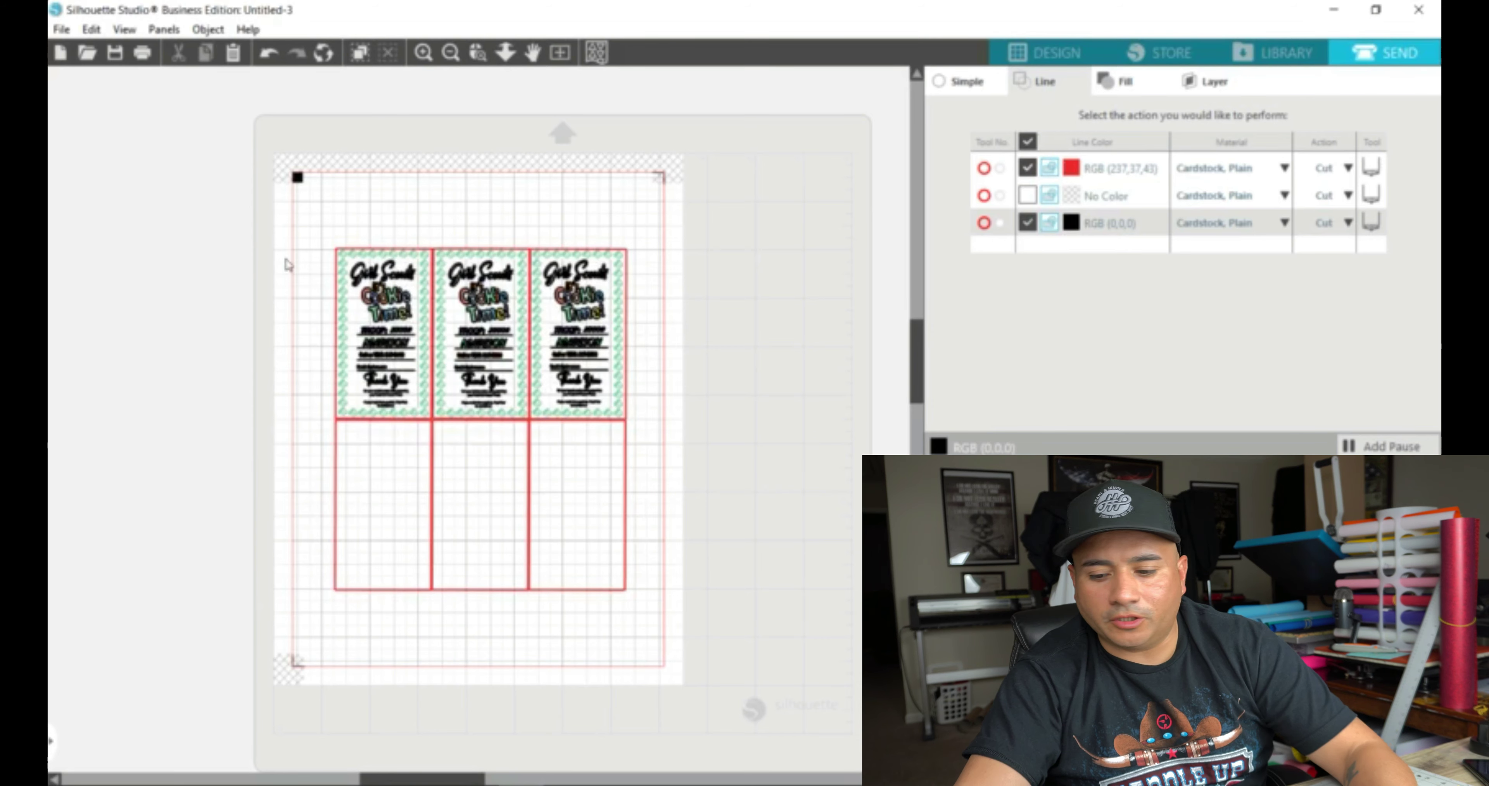
scroll(285, 264, up, 4)
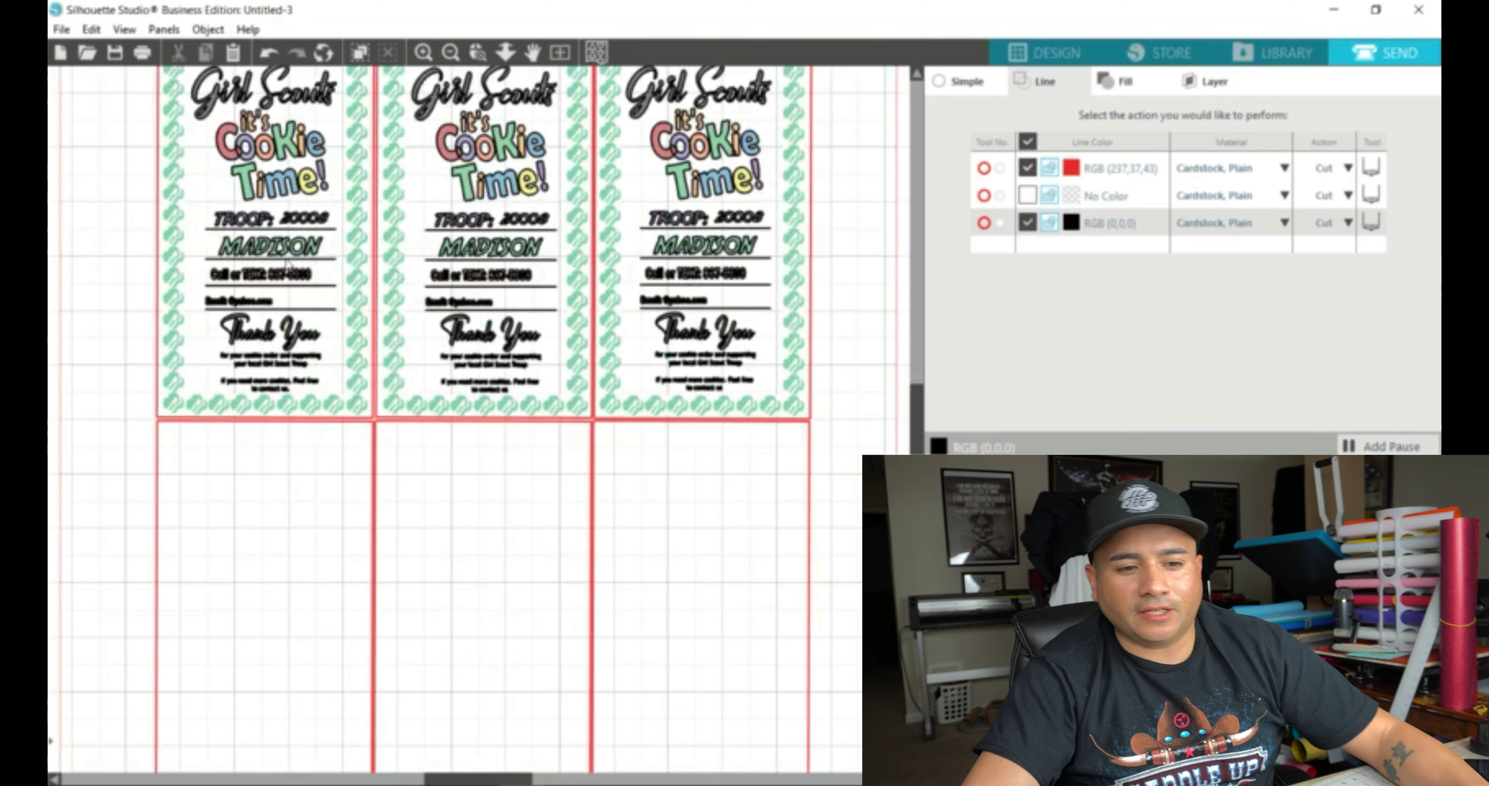
scroll(322, 370, up, 1)
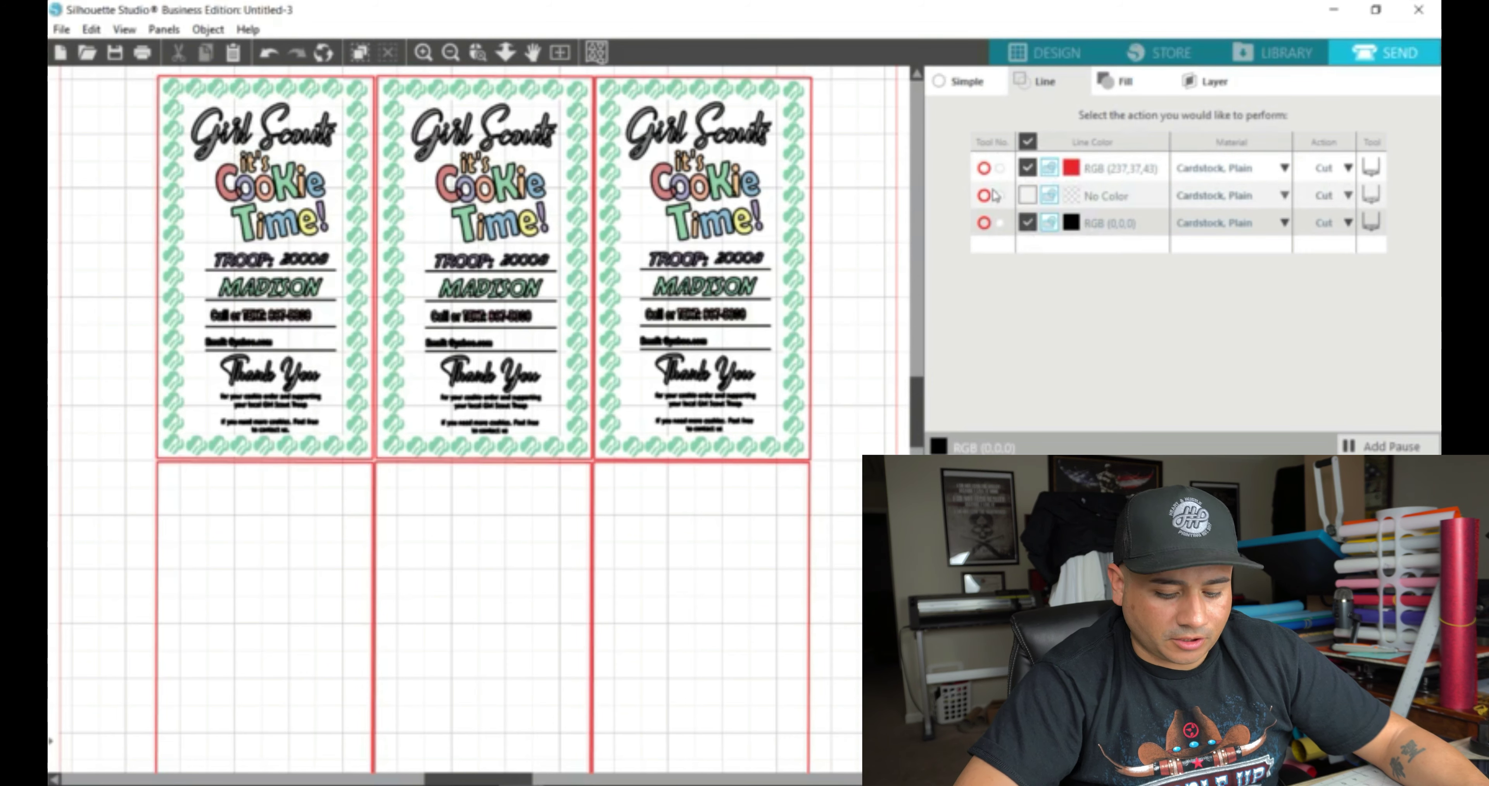
key(ctrl+plus)
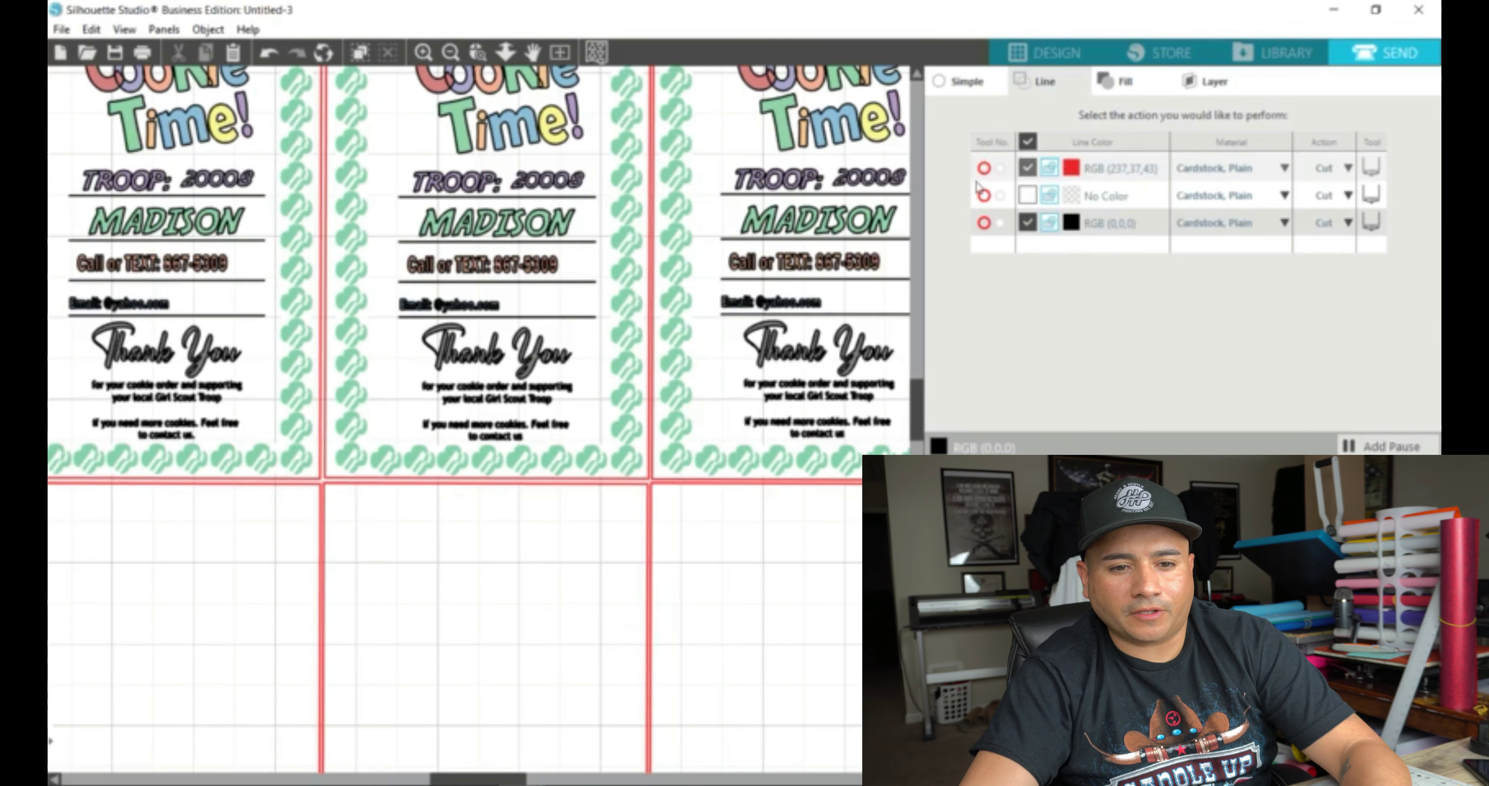
key(ctrl+plus)
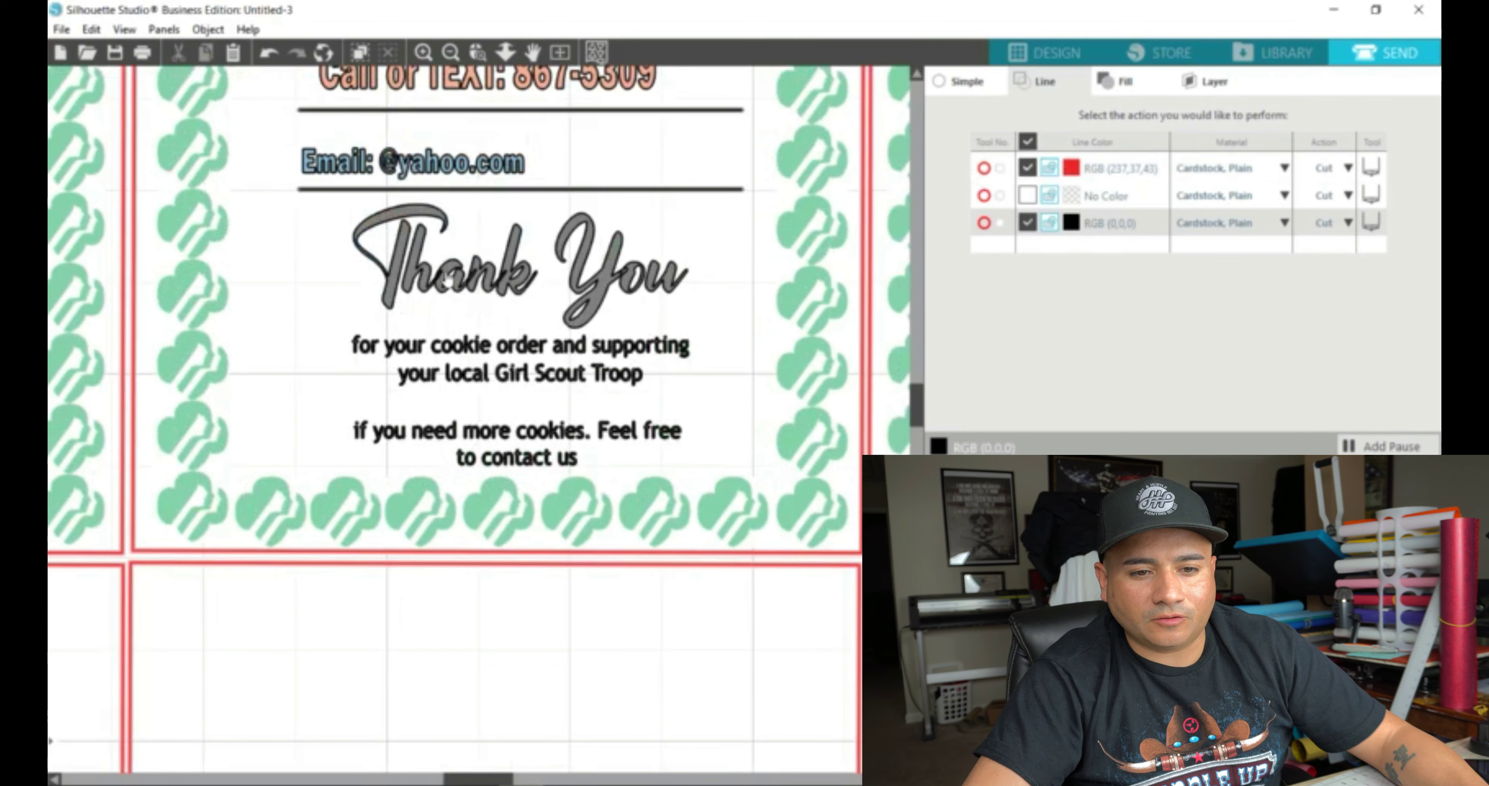
Step: Examine the cut lines from the "Thank You" message up to the "Girl Scouts" title and across all three cards
scroll(448, 283, up, 5)
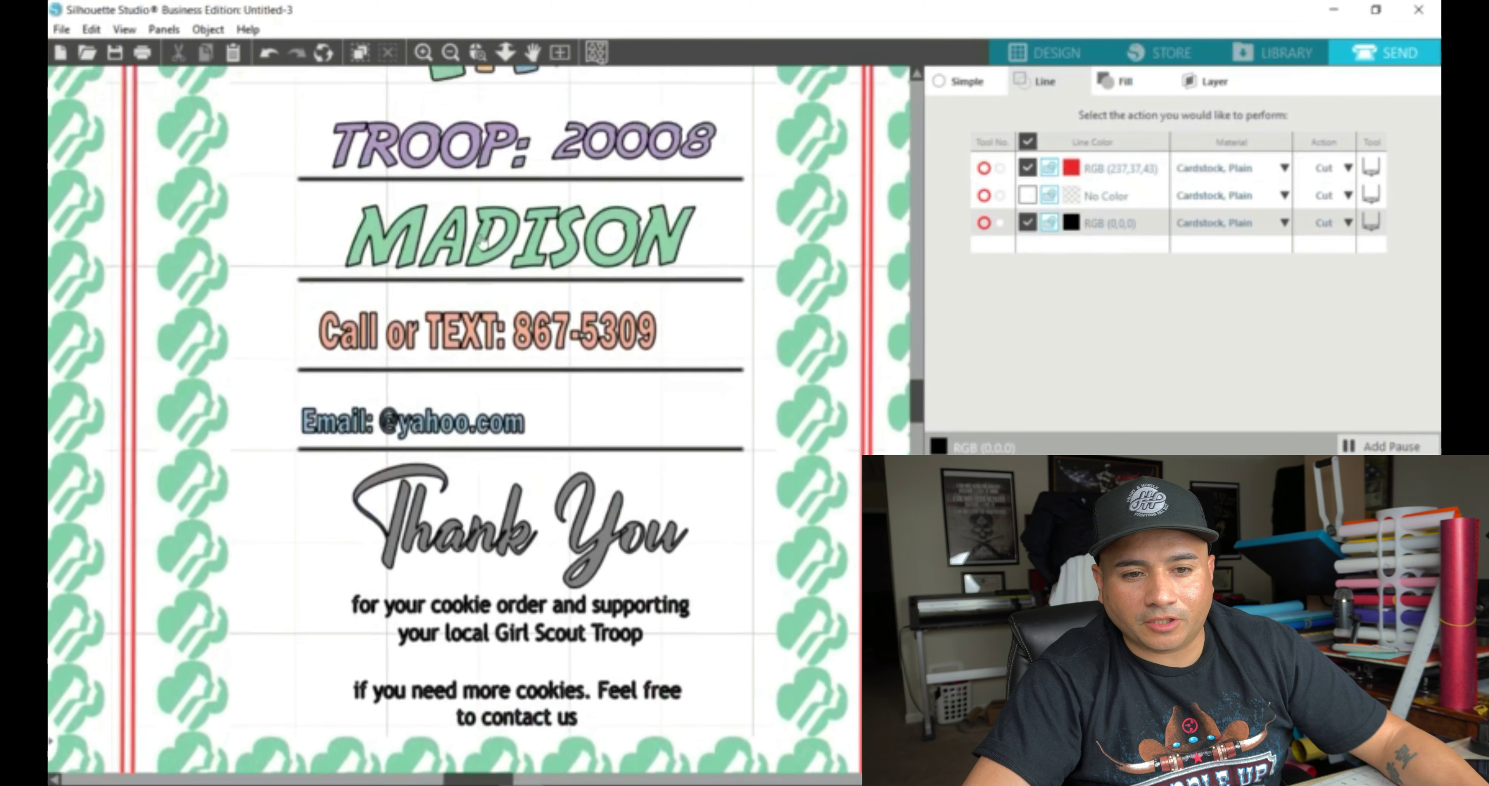
scroll(491, 230, up, 1)
scroll(504, 221, up, 1)
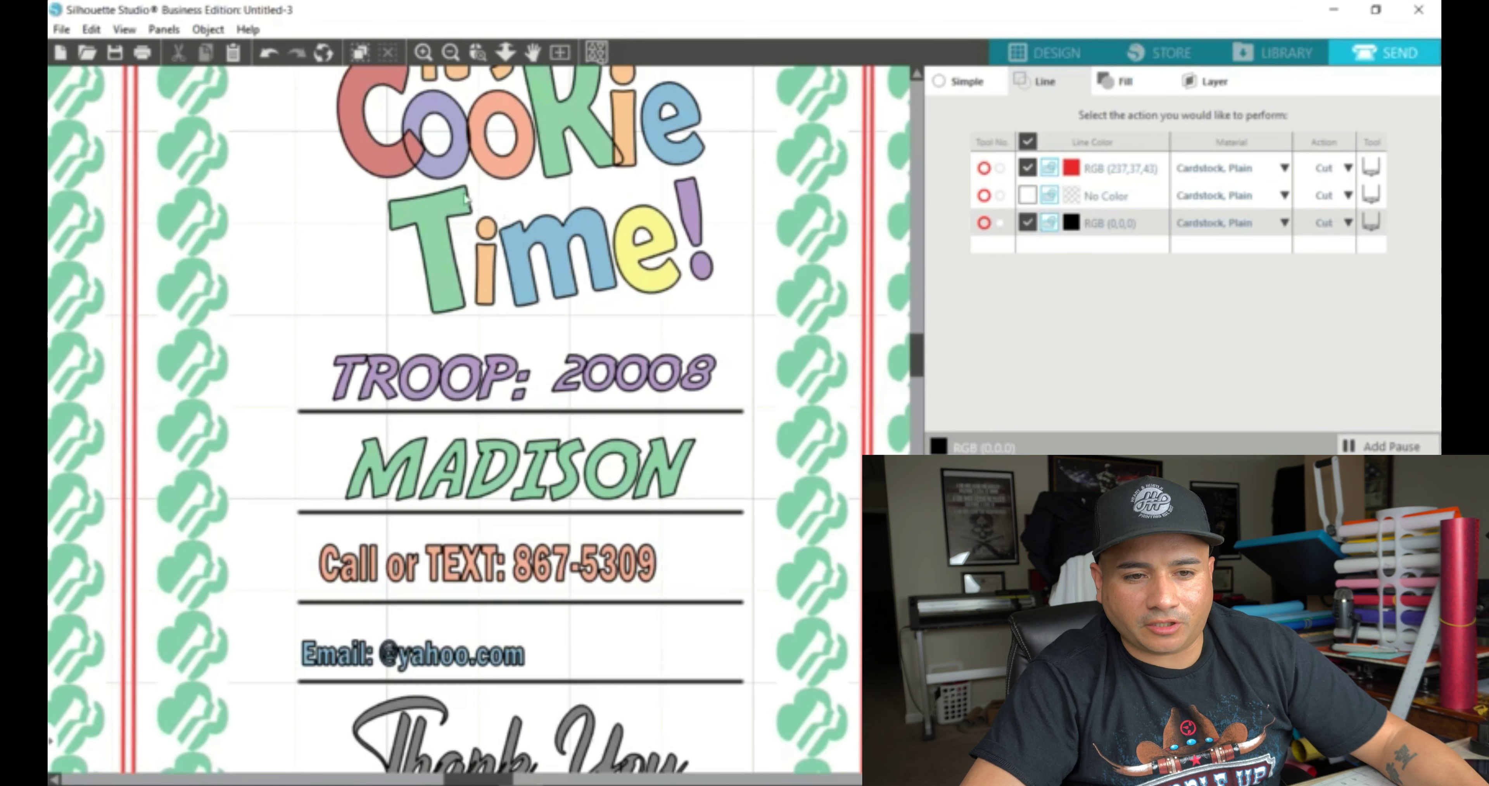
scroll(489, 165, up, 6)
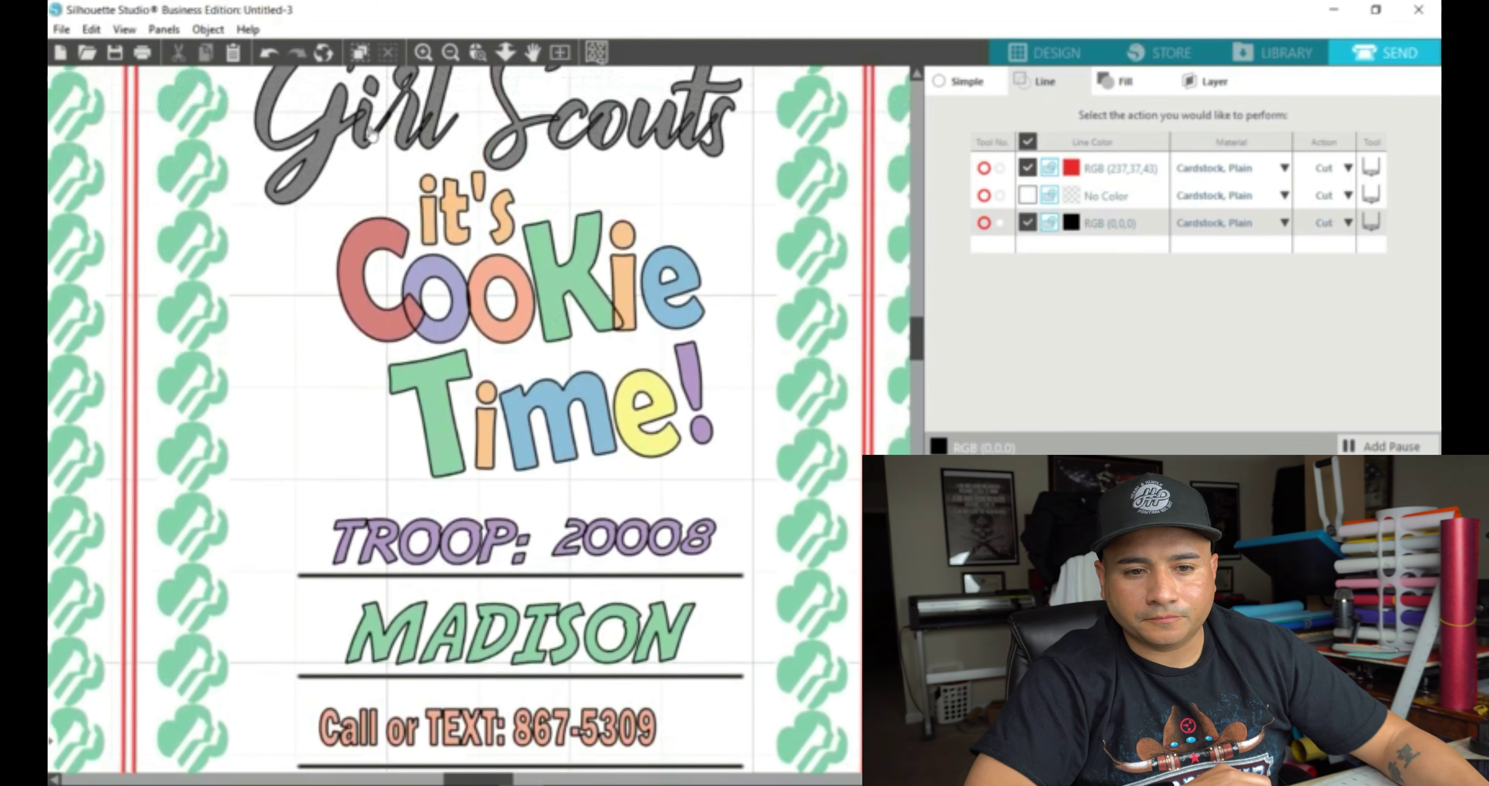
scroll(404, 182, up, 2)
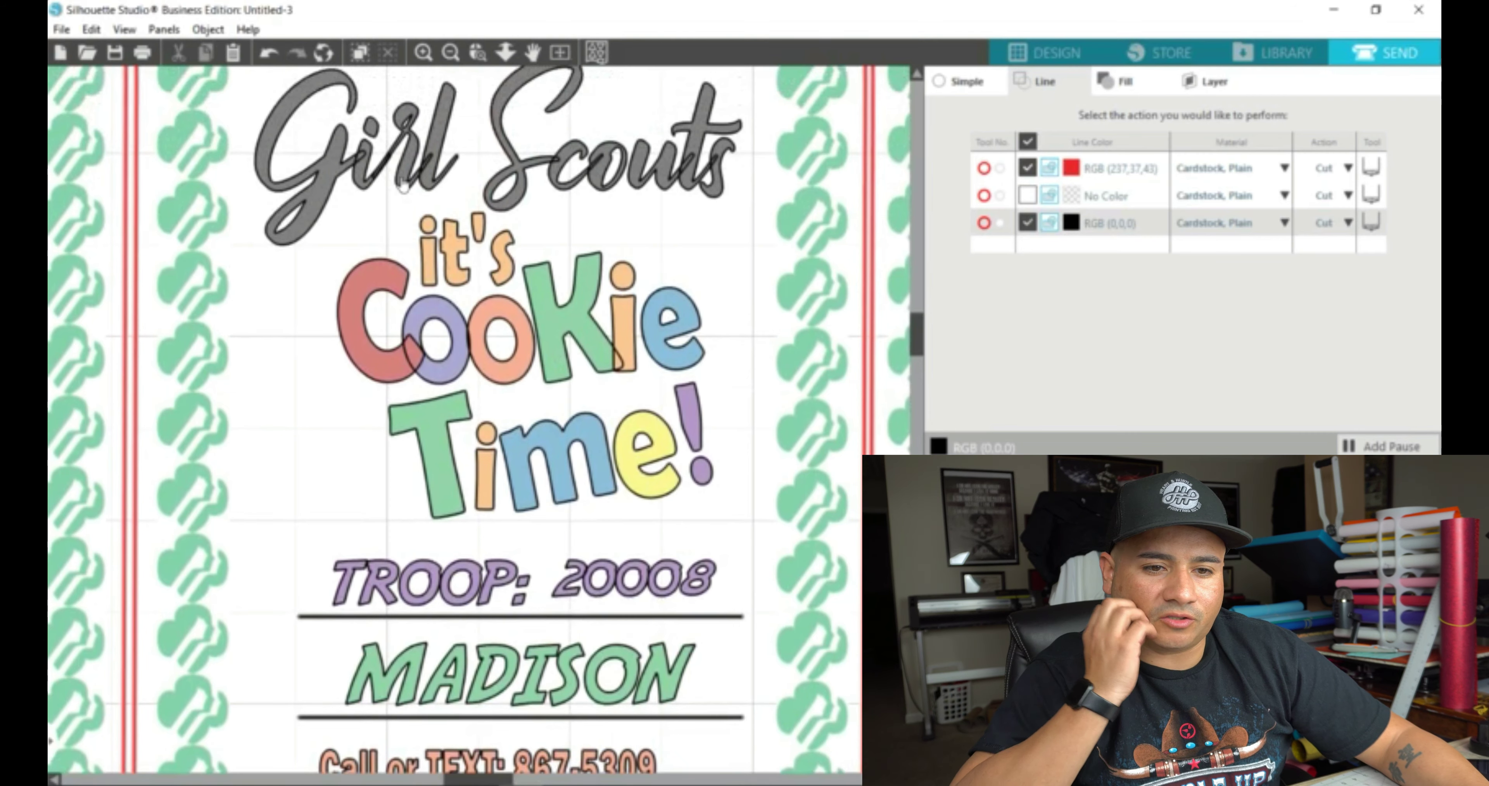
scroll(392, 199, down, 10)
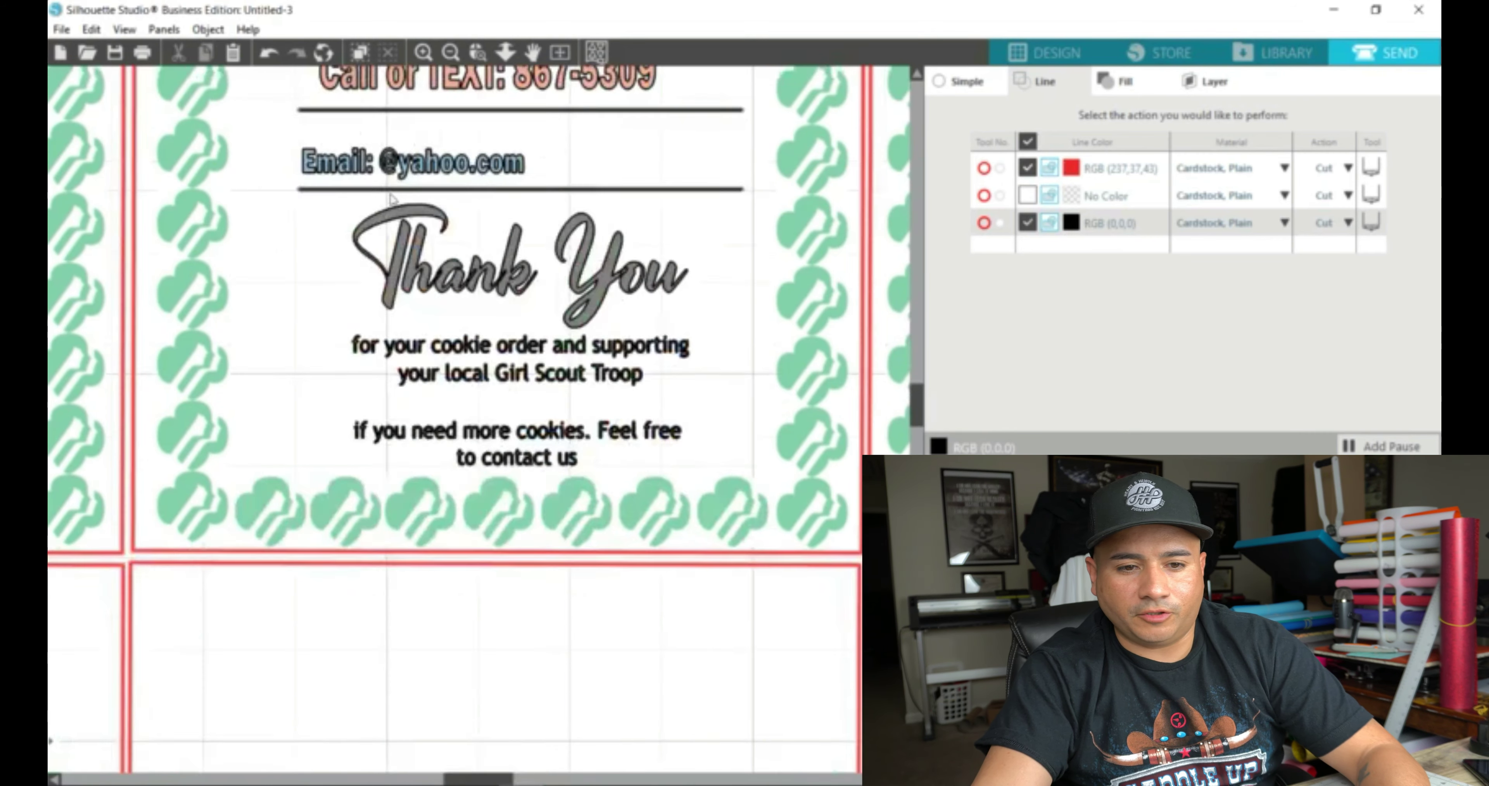
scroll(392, 200, down, 3)
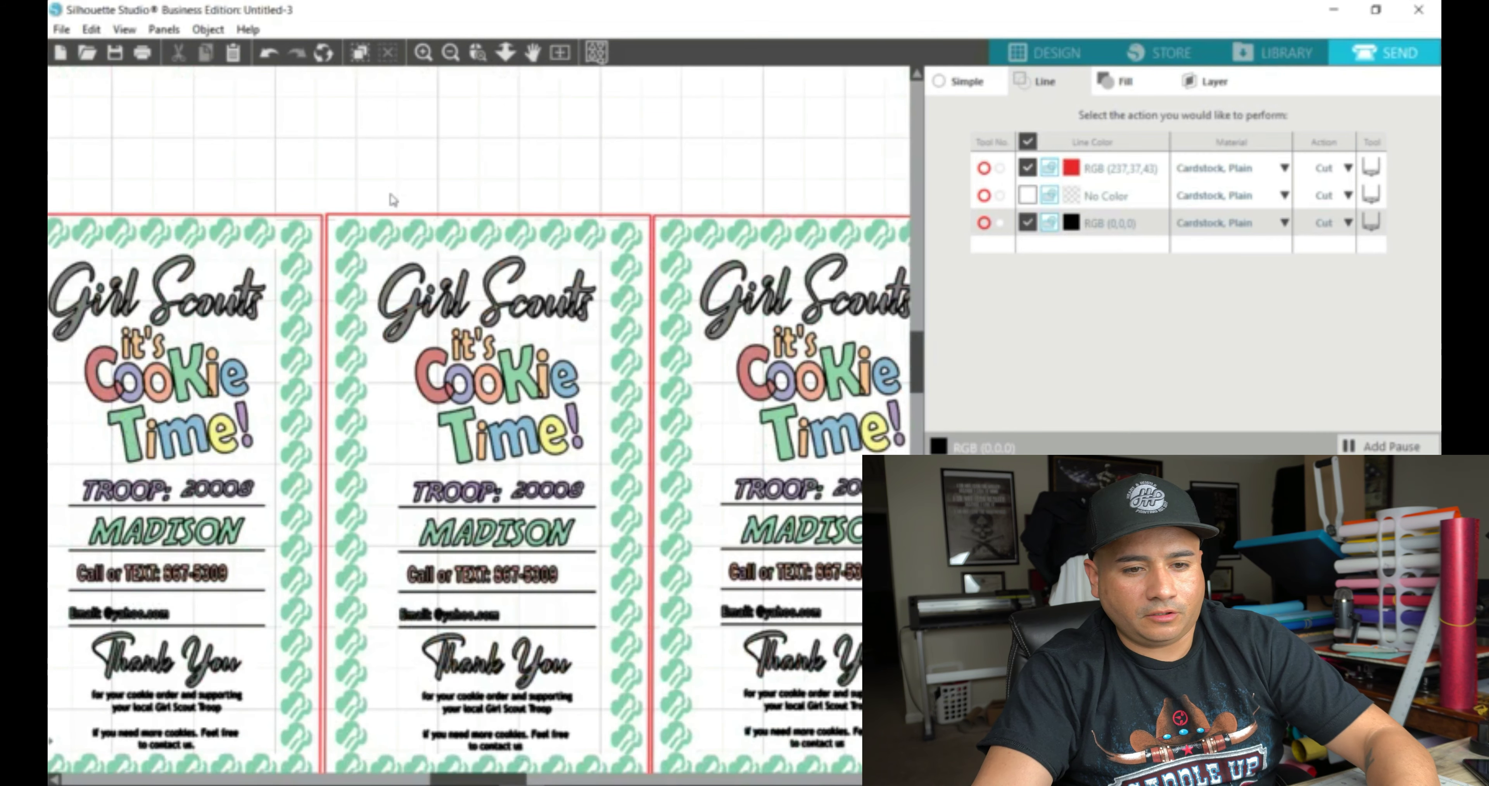
scroll(392, 199, down, 2)
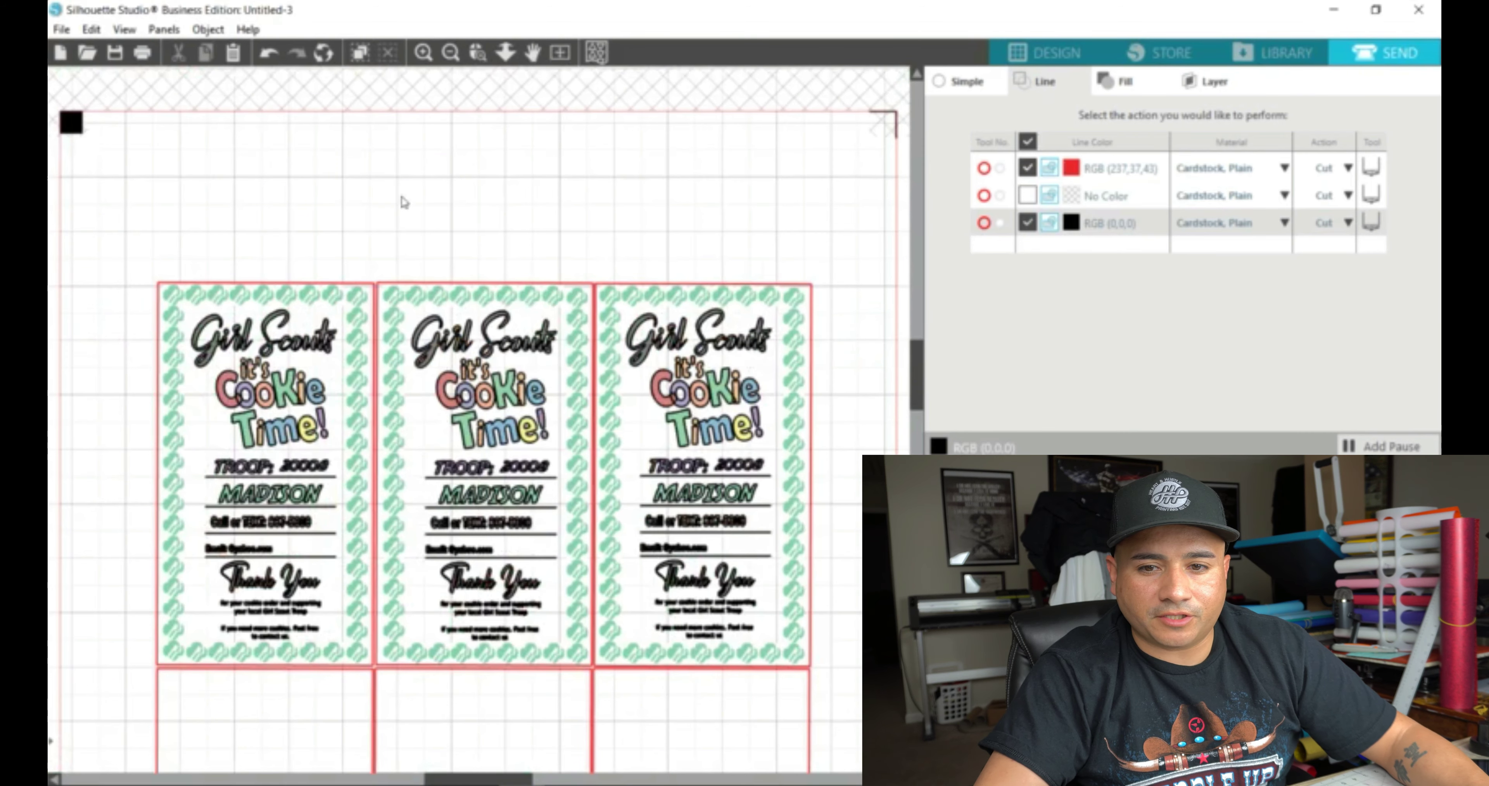
Step: Switch the cut setup to simple mode, and return to the design to give the first card's grouped lettering and artwork no line color
click(964, 82)
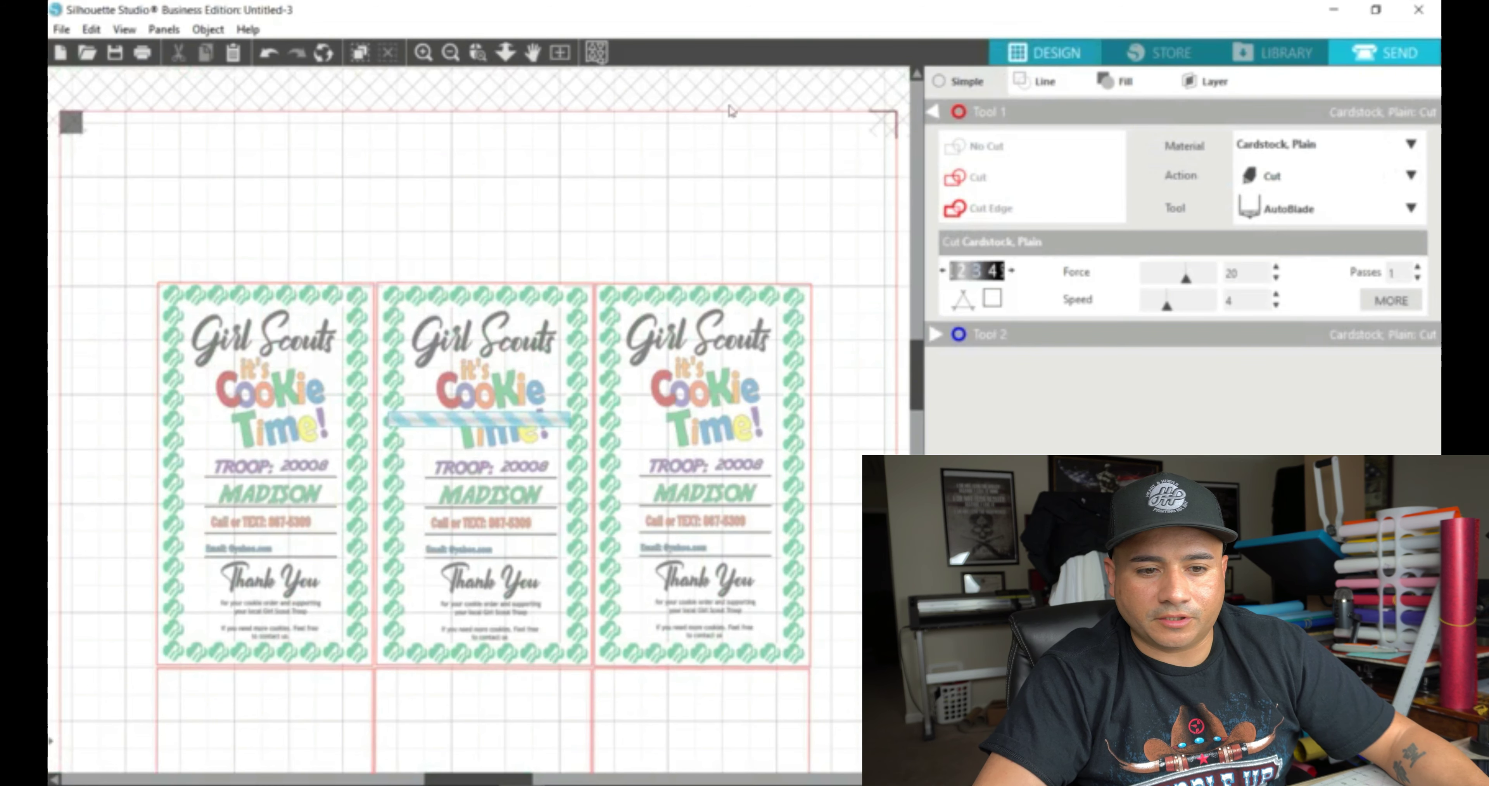
click(1043, 53)
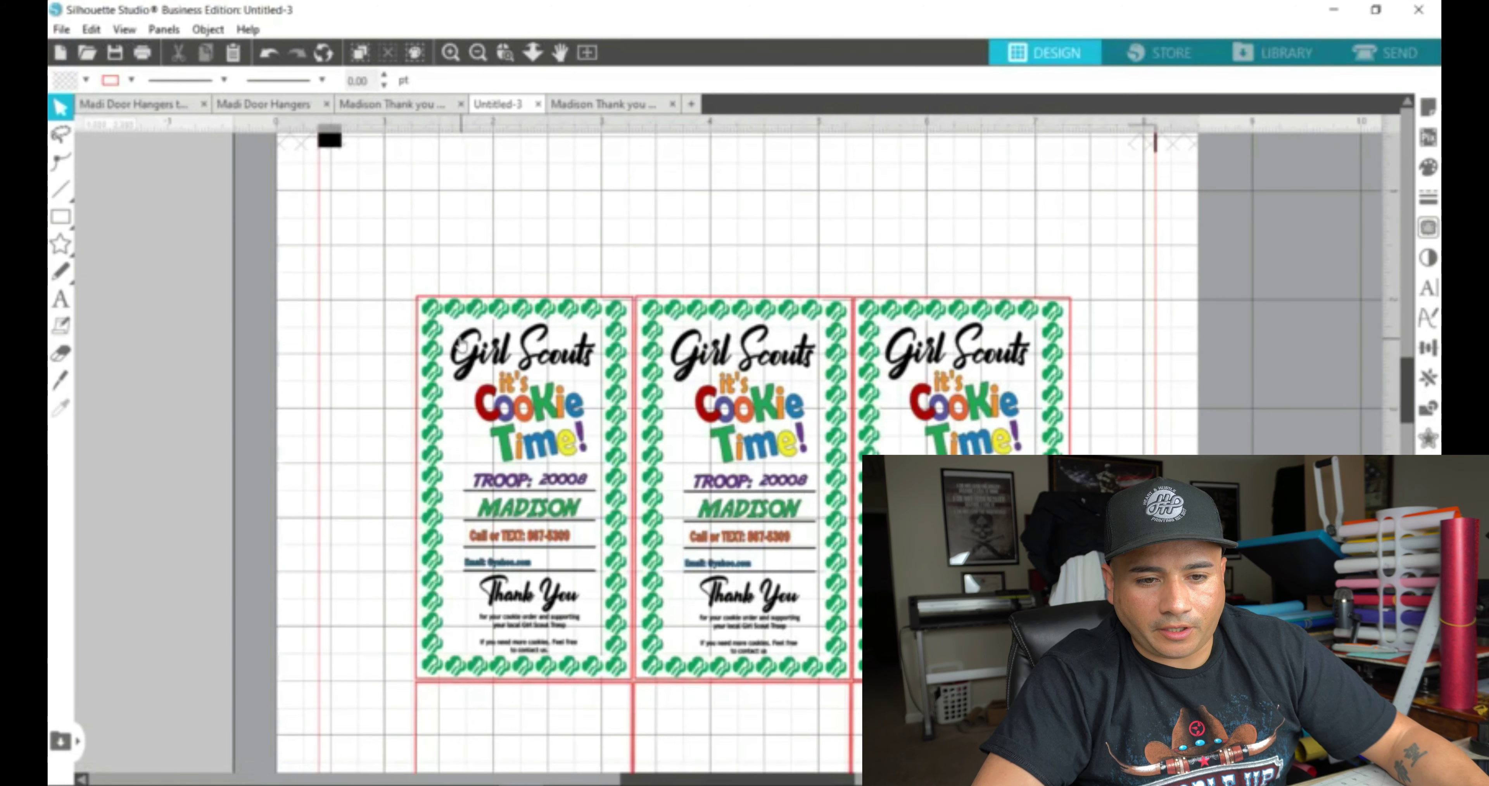
click(455, 341)
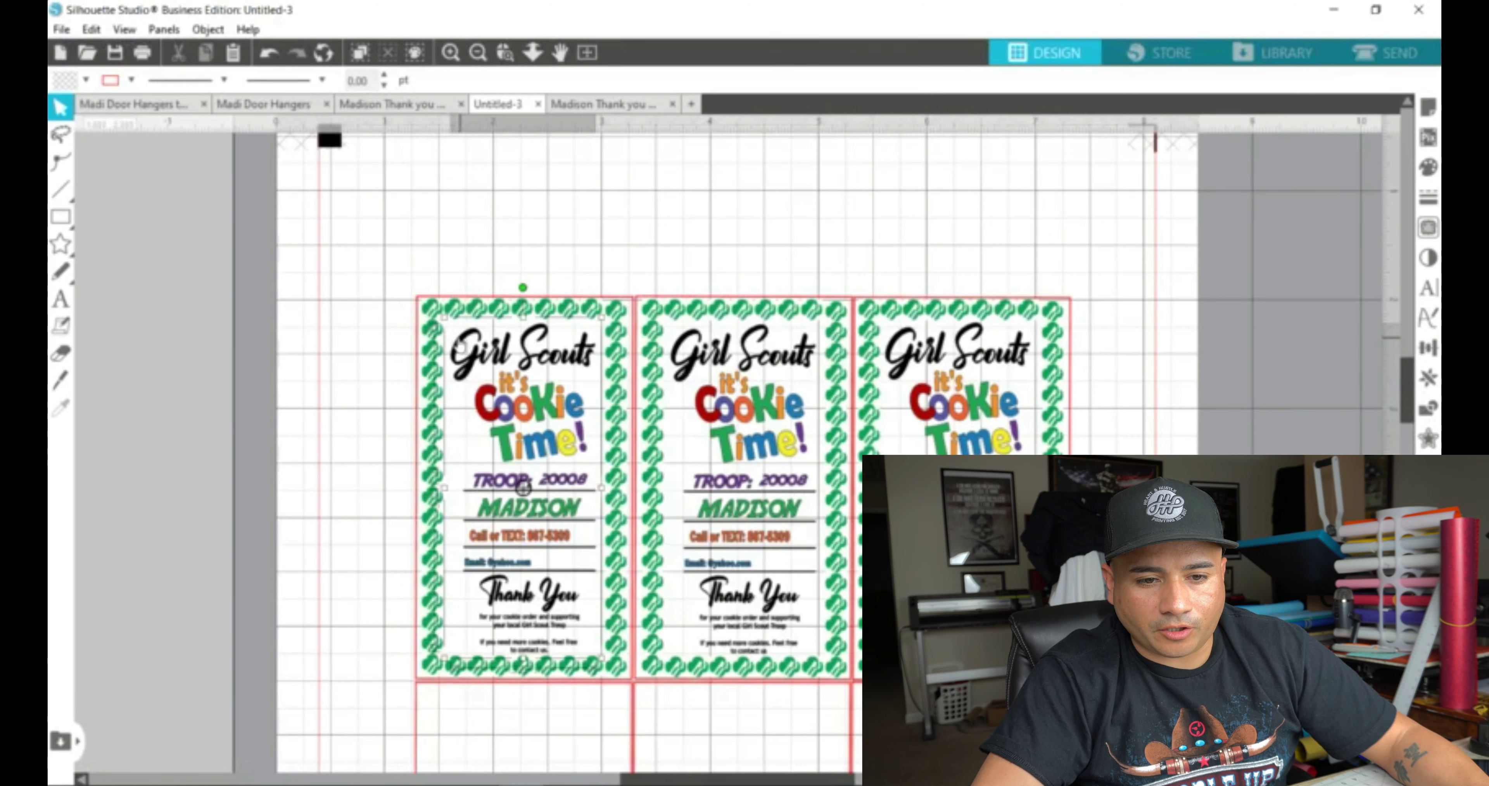
click(132, 81)
click(131, 112)
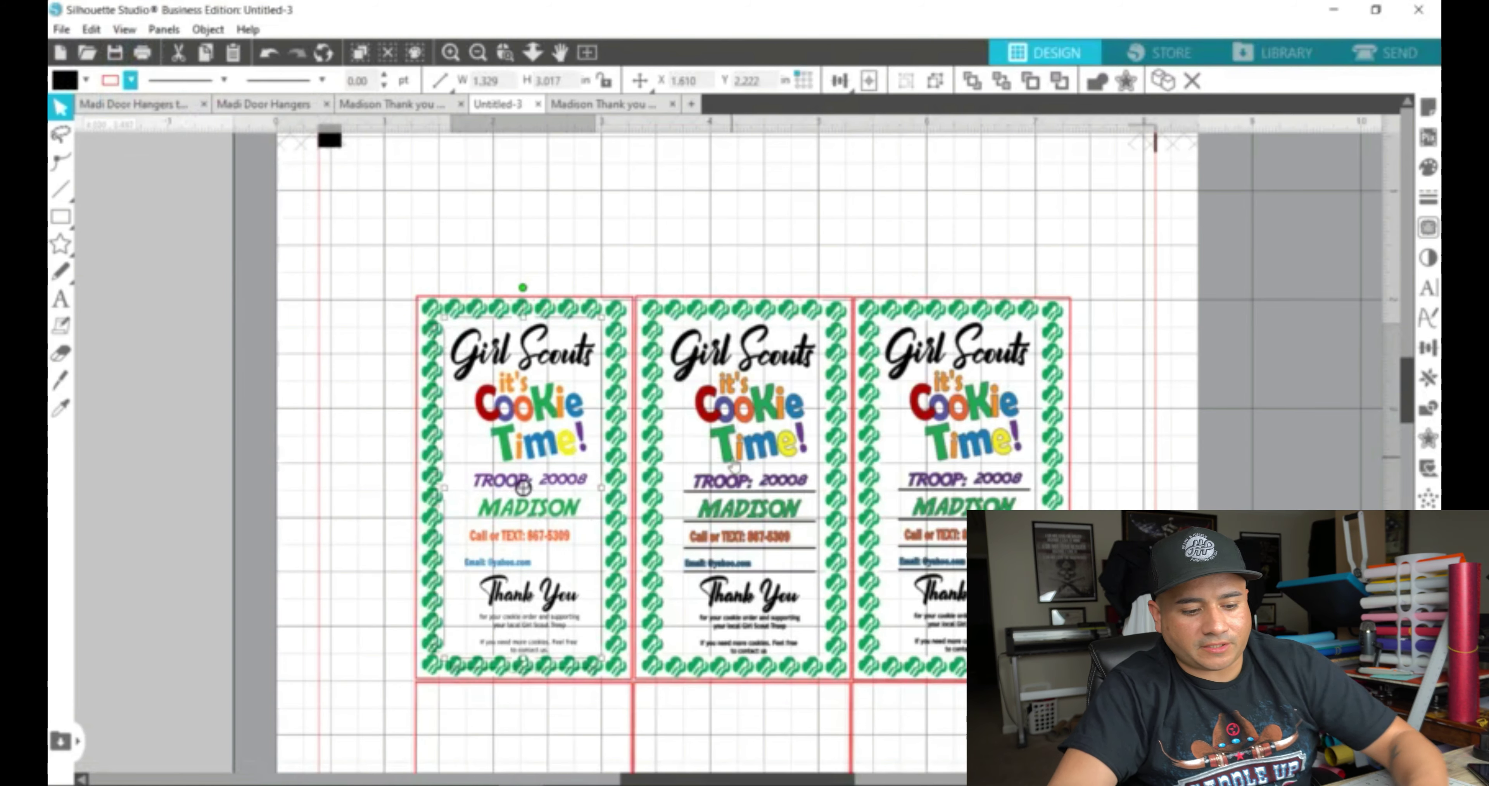
Step: Examine the letter edges of the "it's Cookie Time!" artwork up close, comparing the outlined second card with the first card
key(i)
scroll(737, 428, up, 4)
key(v)
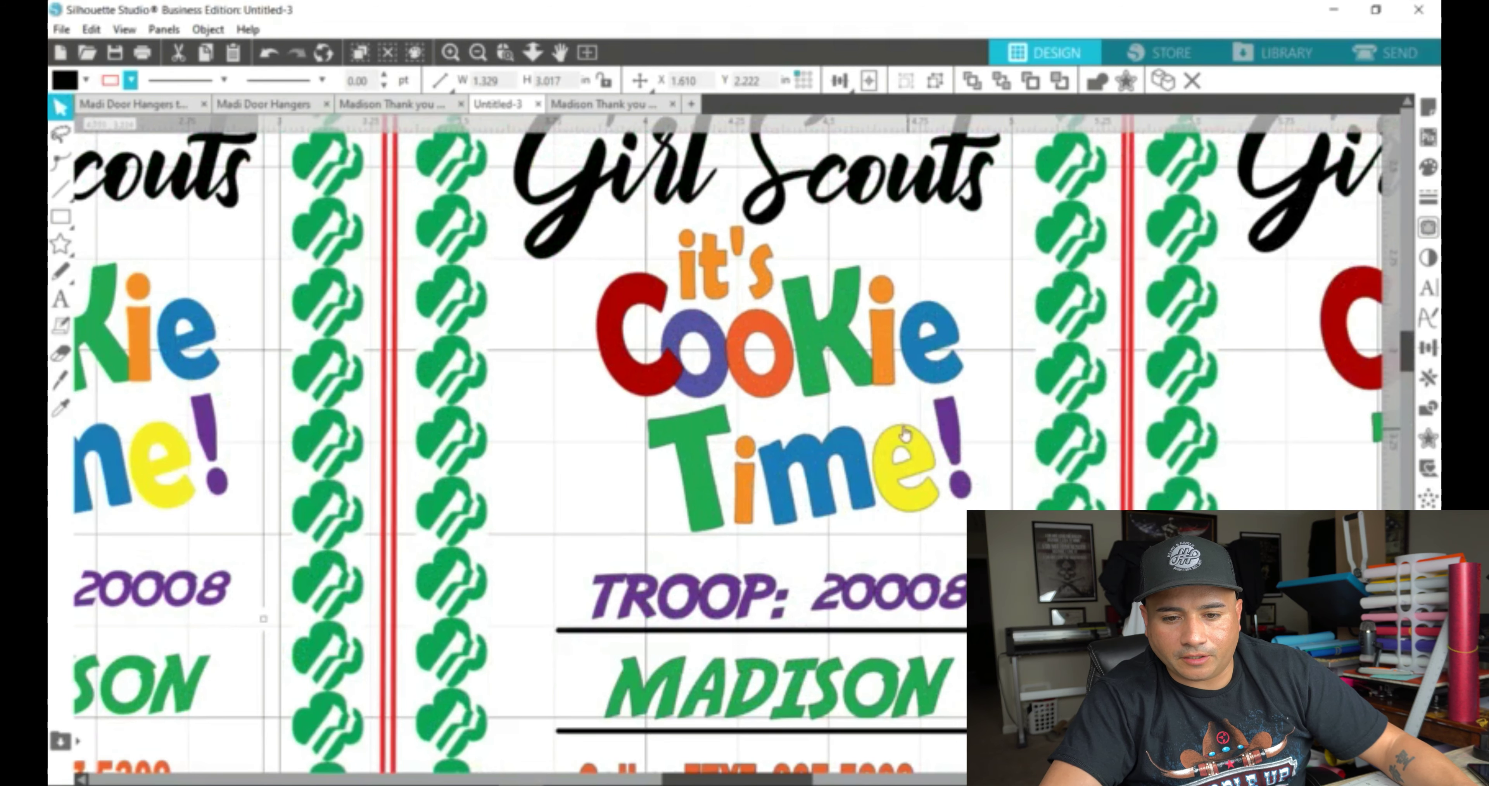
scroll(887, 442, up, 3)
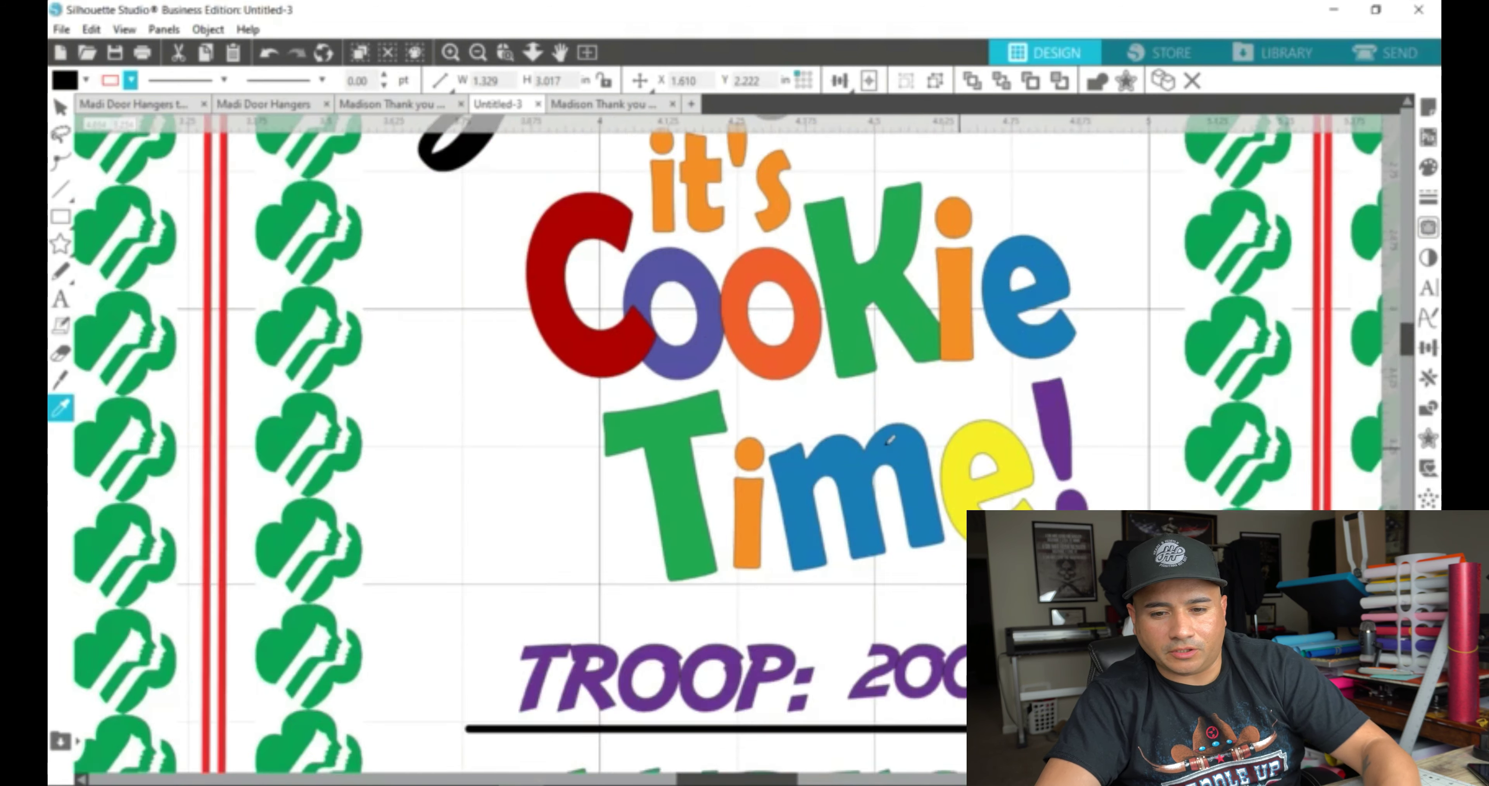
scroll(887, 450, down, 2)
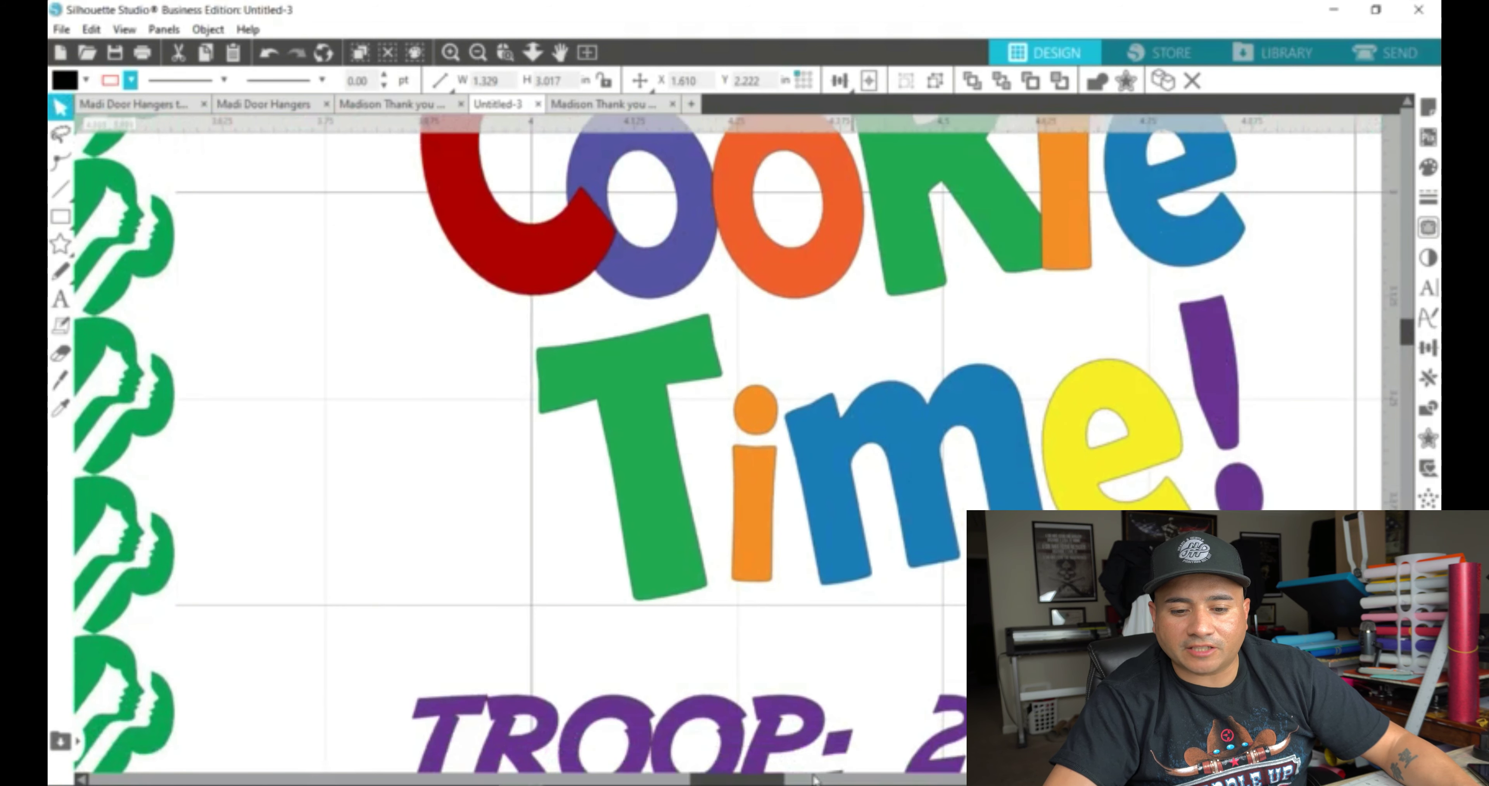
mouse_move(754, 782)
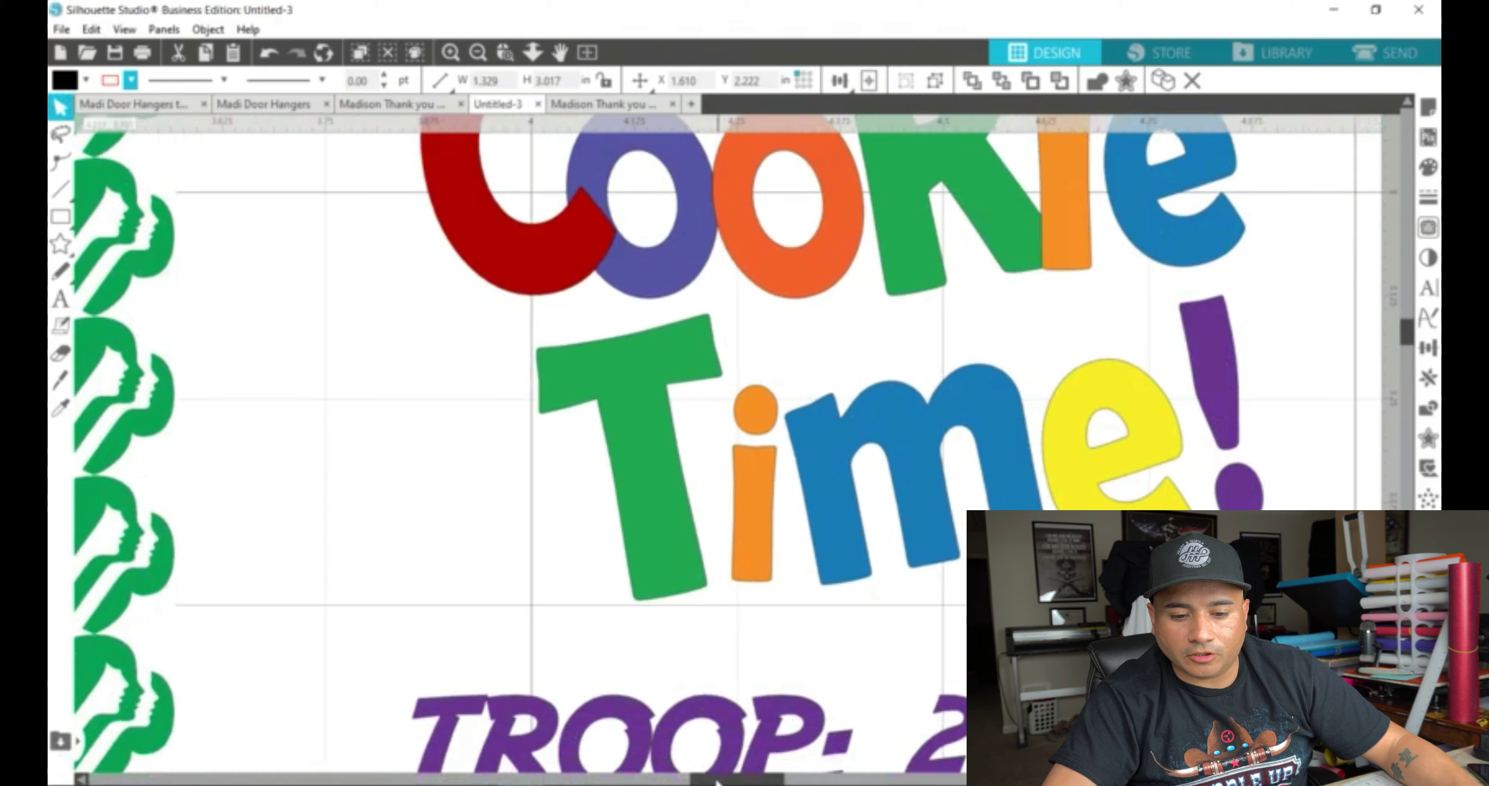
drag(716, 781, 561, 780)
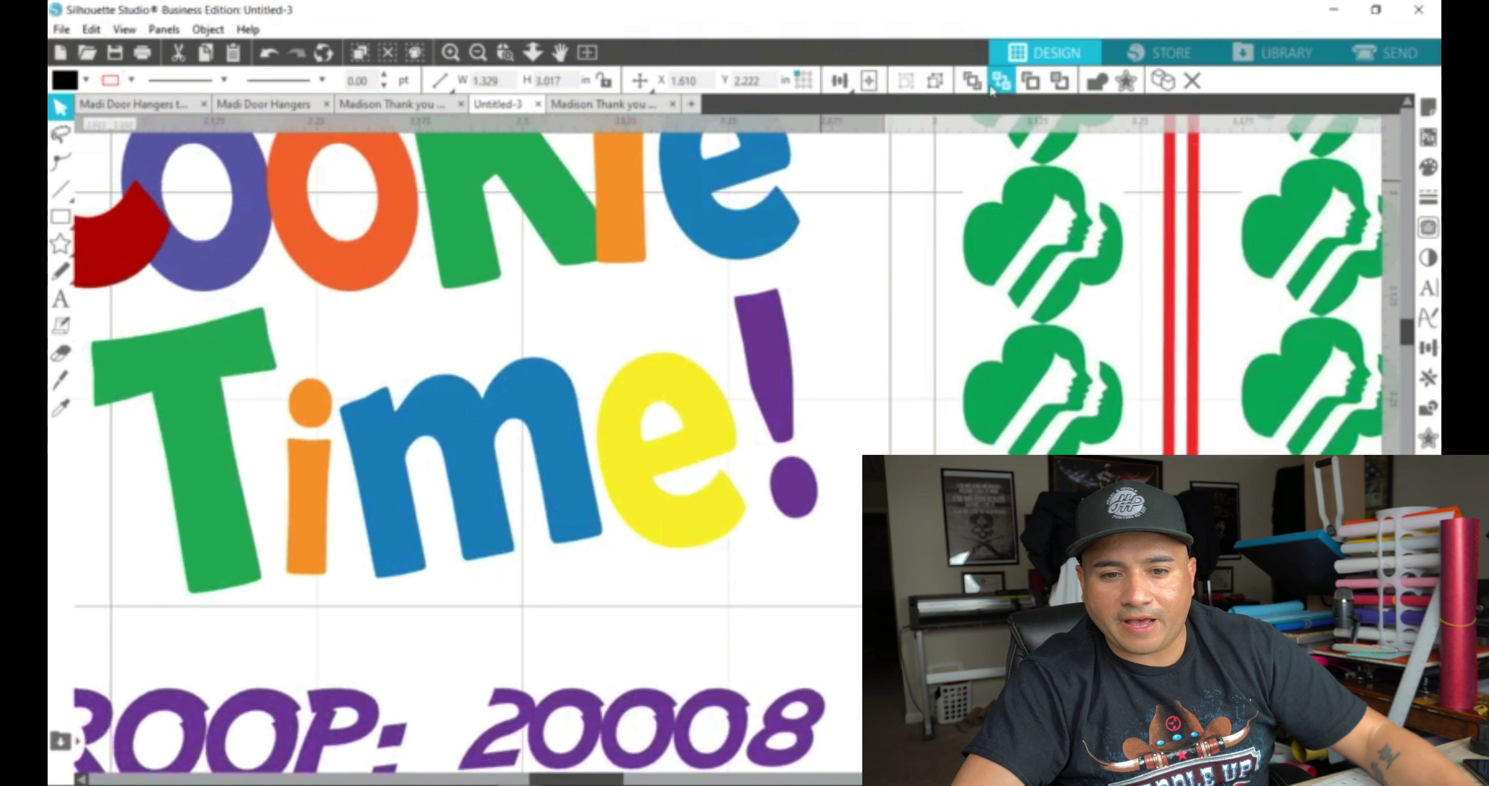
Step: Set the first card's lettering and artwork to No Cut in the cut setup, and return to assigning cuts by line color
click(1383, 57)
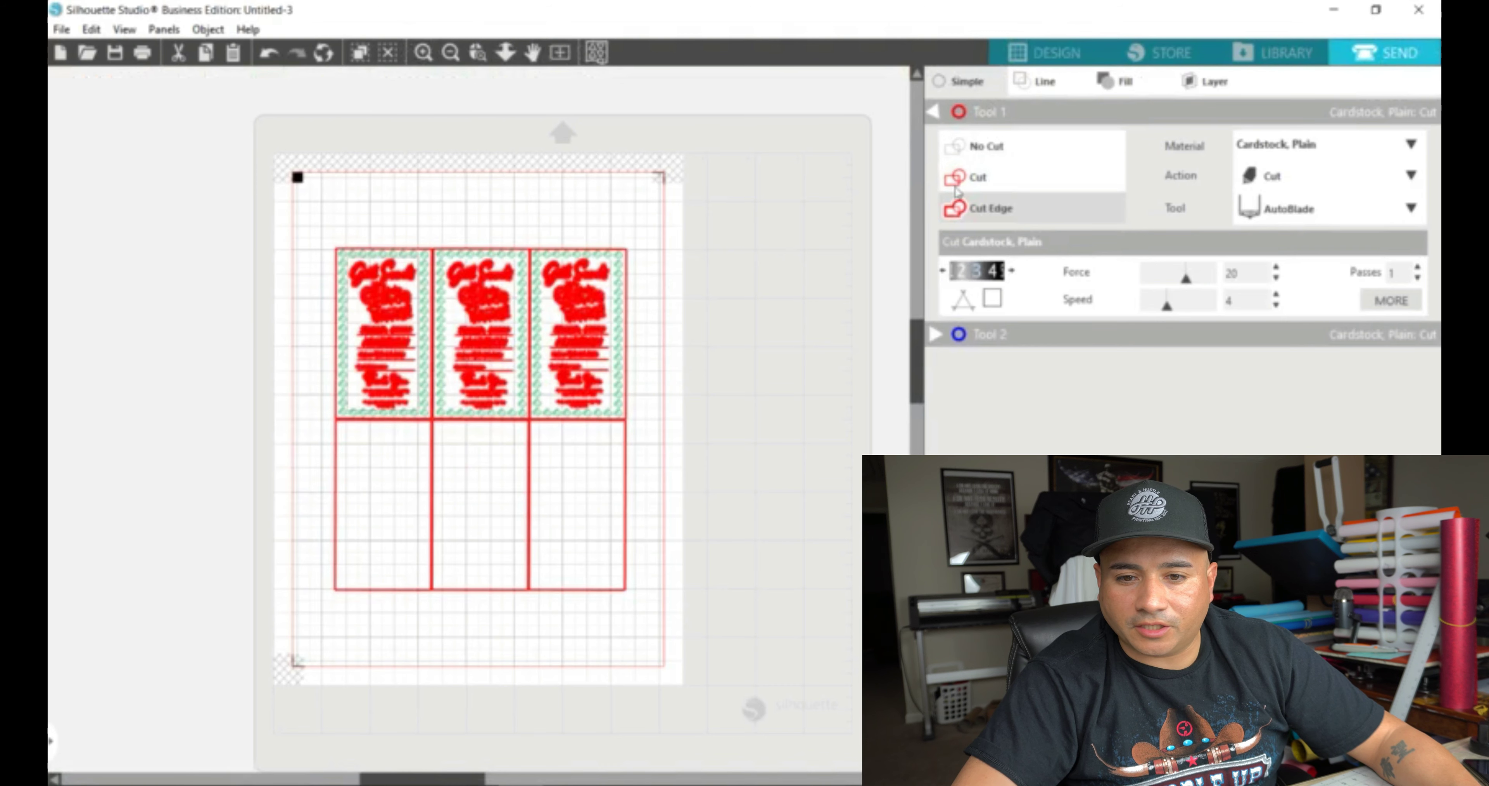
click(990, 146)
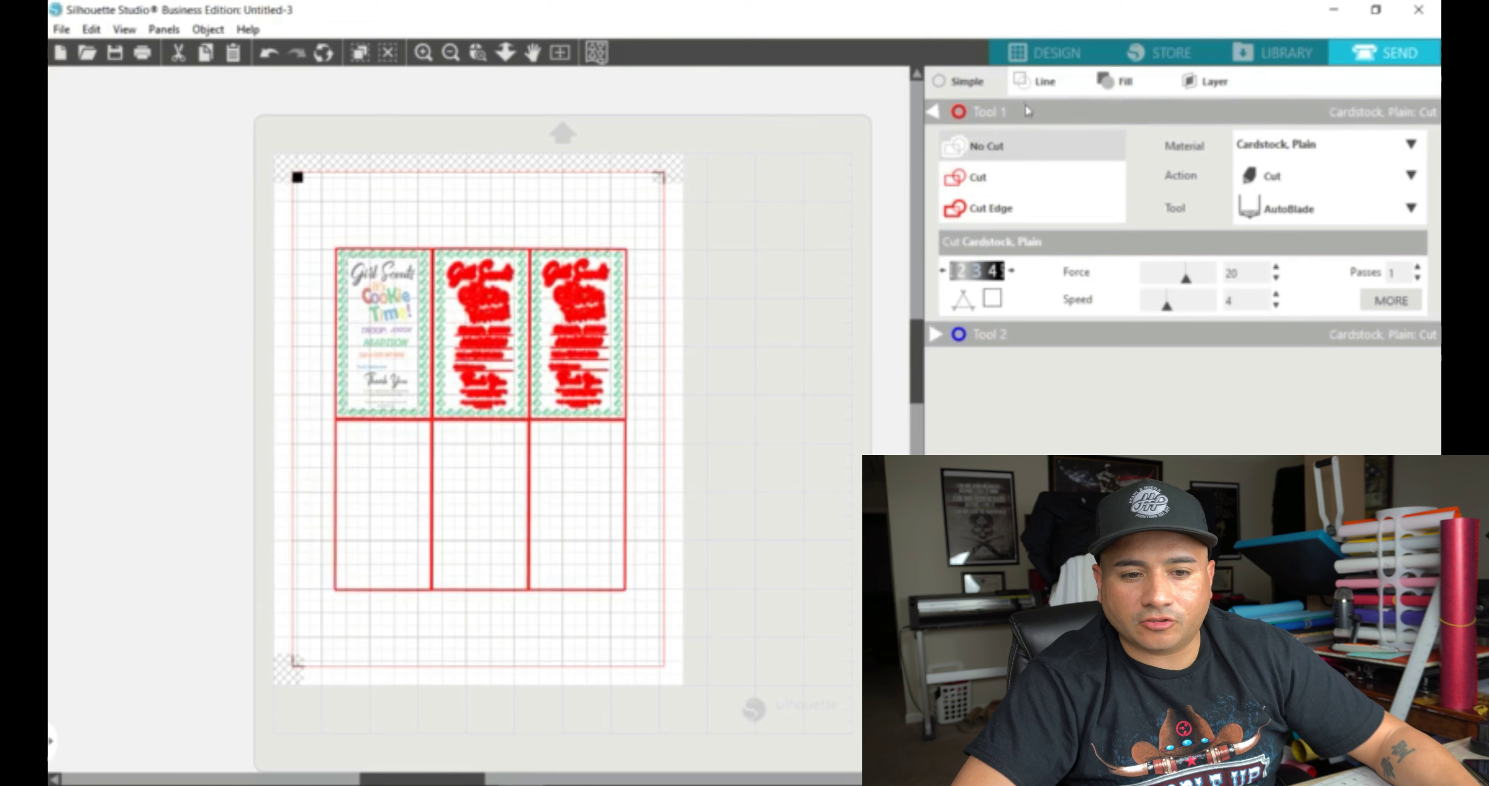
click(1049, 82)
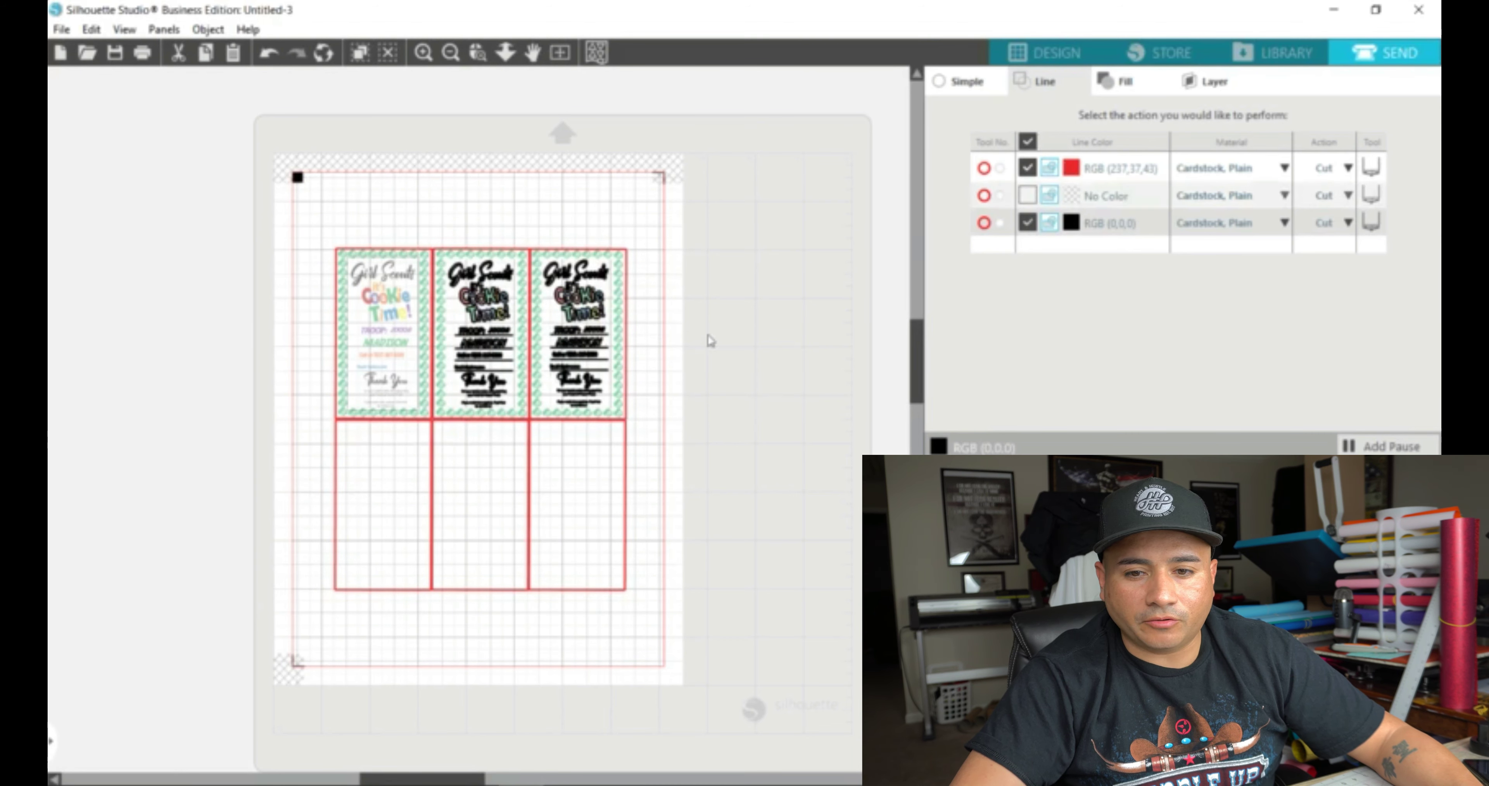
Step: Check the effect of cutting the No Color lines by turning them on and off, and select the black line color's entry
click(1027, 197)
click(1028, 197)
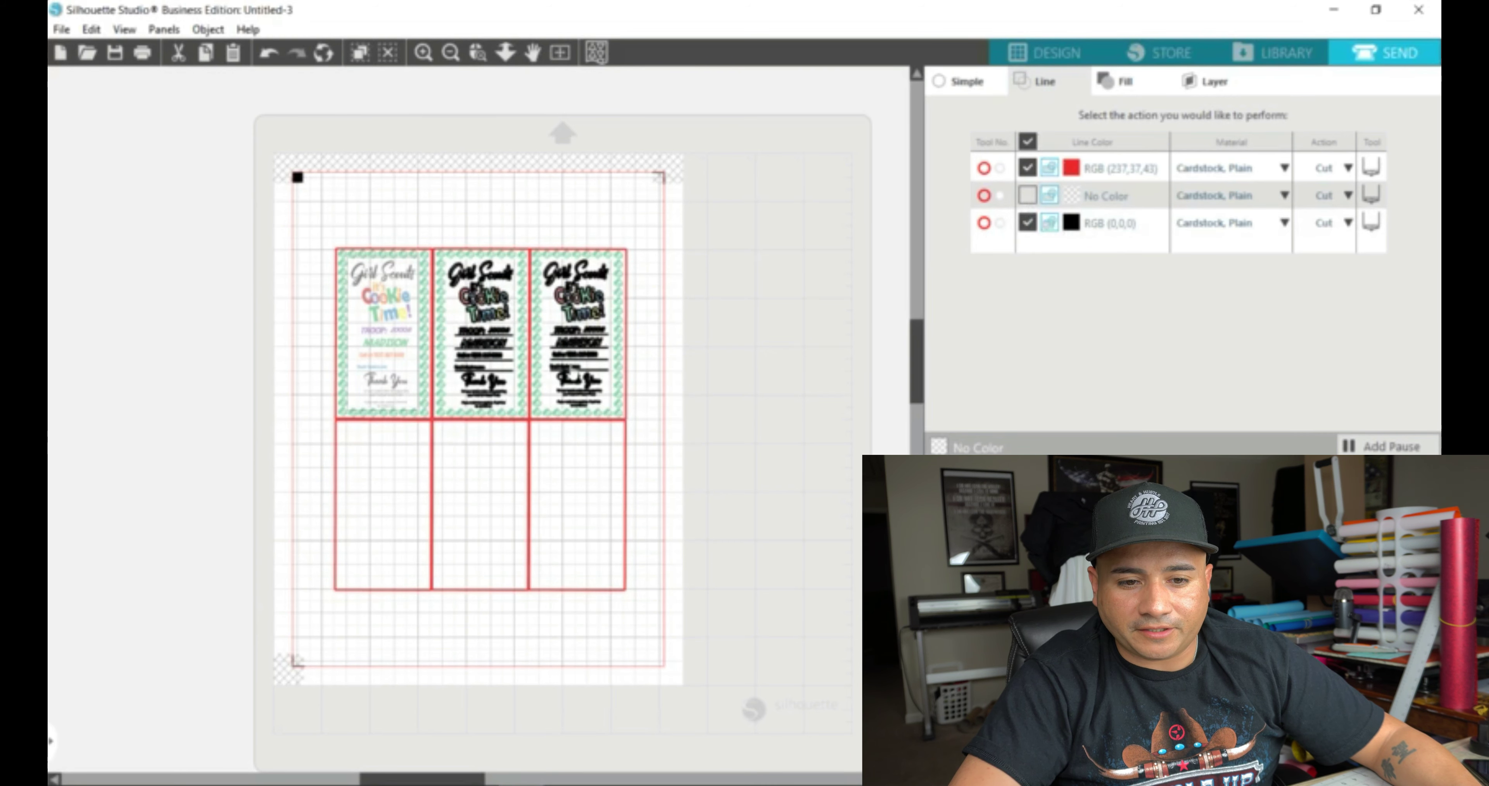
click(1023, 231)
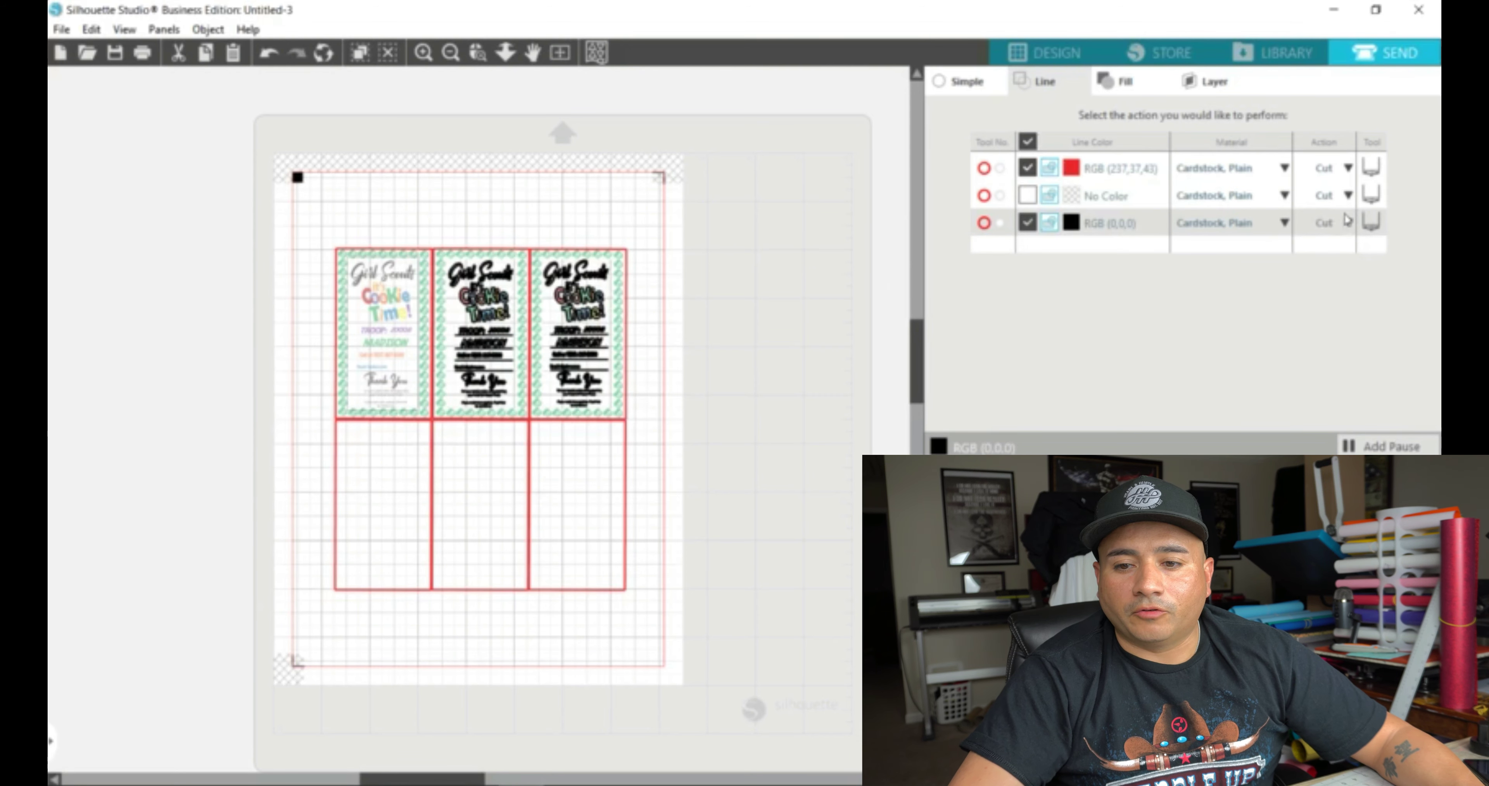